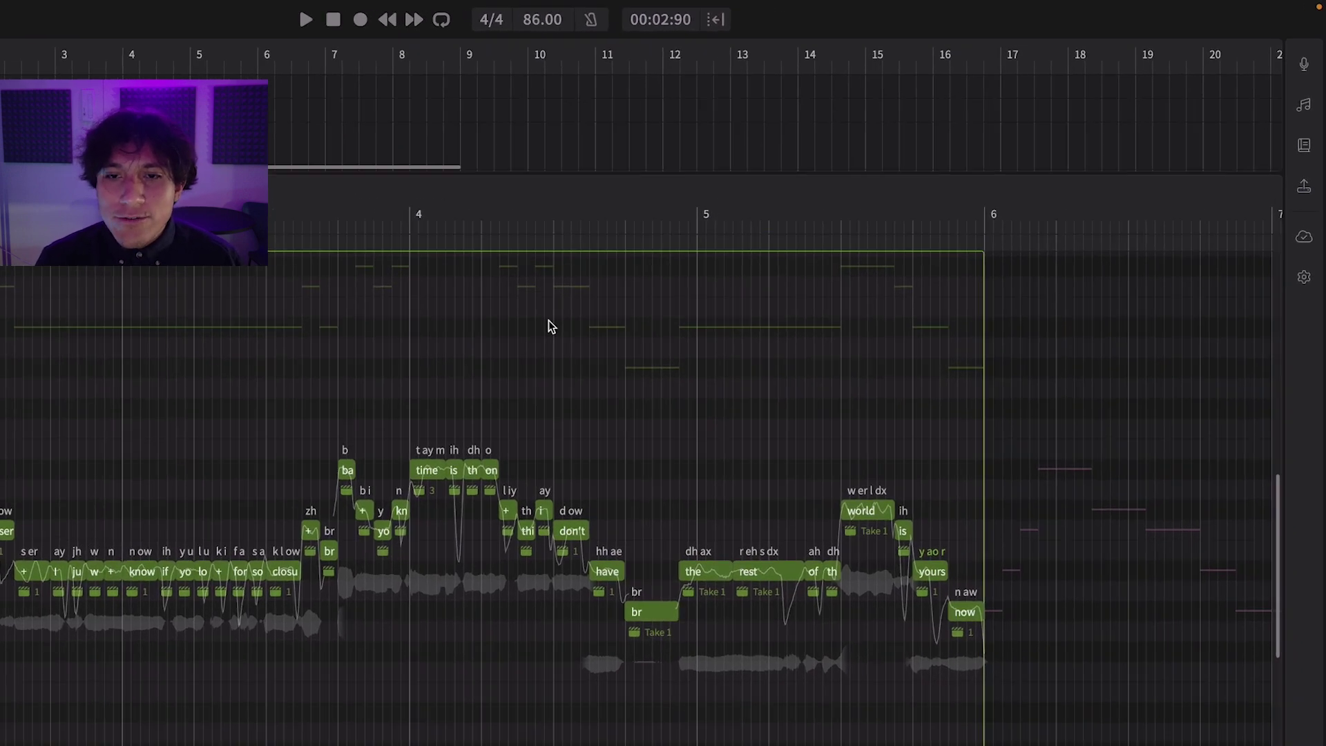
Show the Notes panel with vocal mode, expression and AI Retakes properties, then play the green section
{"action": "left_click", "coordinate": [1297, 145]}
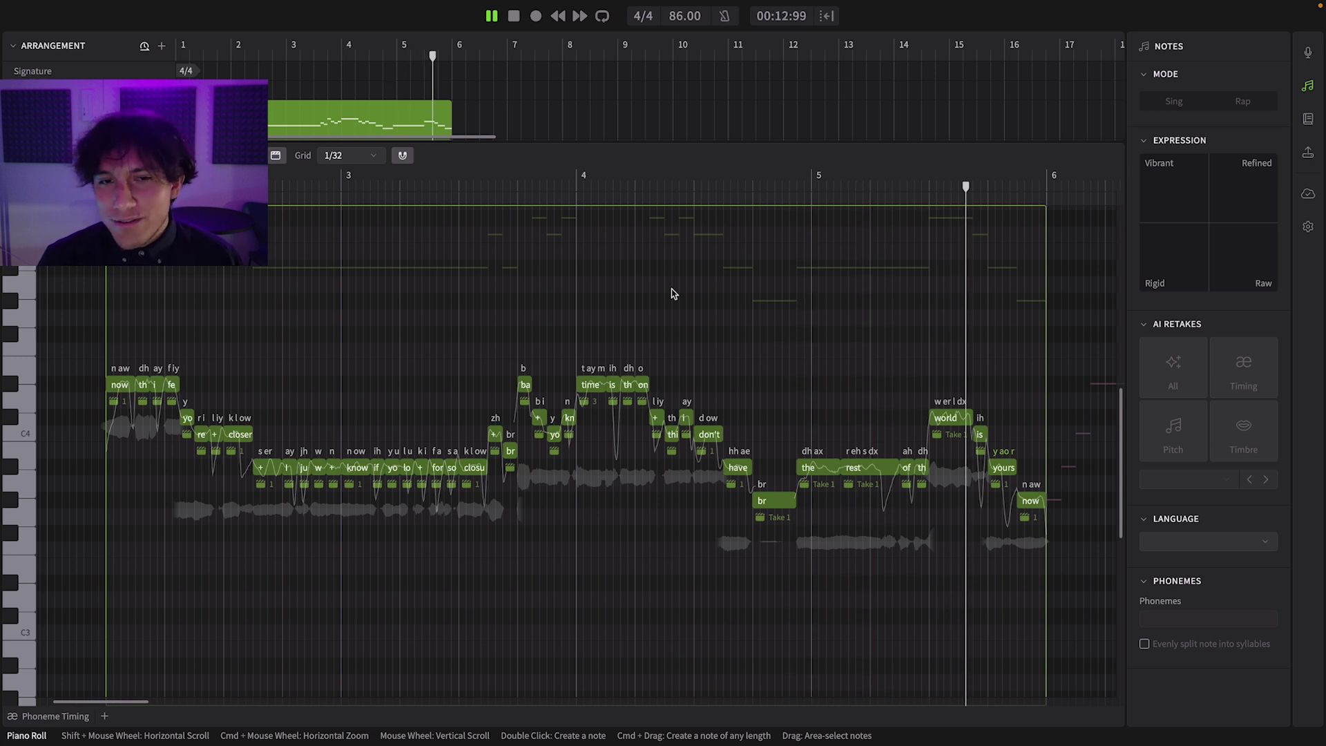
Select the green section's notes, lower their Vibrato Modulation, and play to hear the change
{"action": "key", "text": "space"}
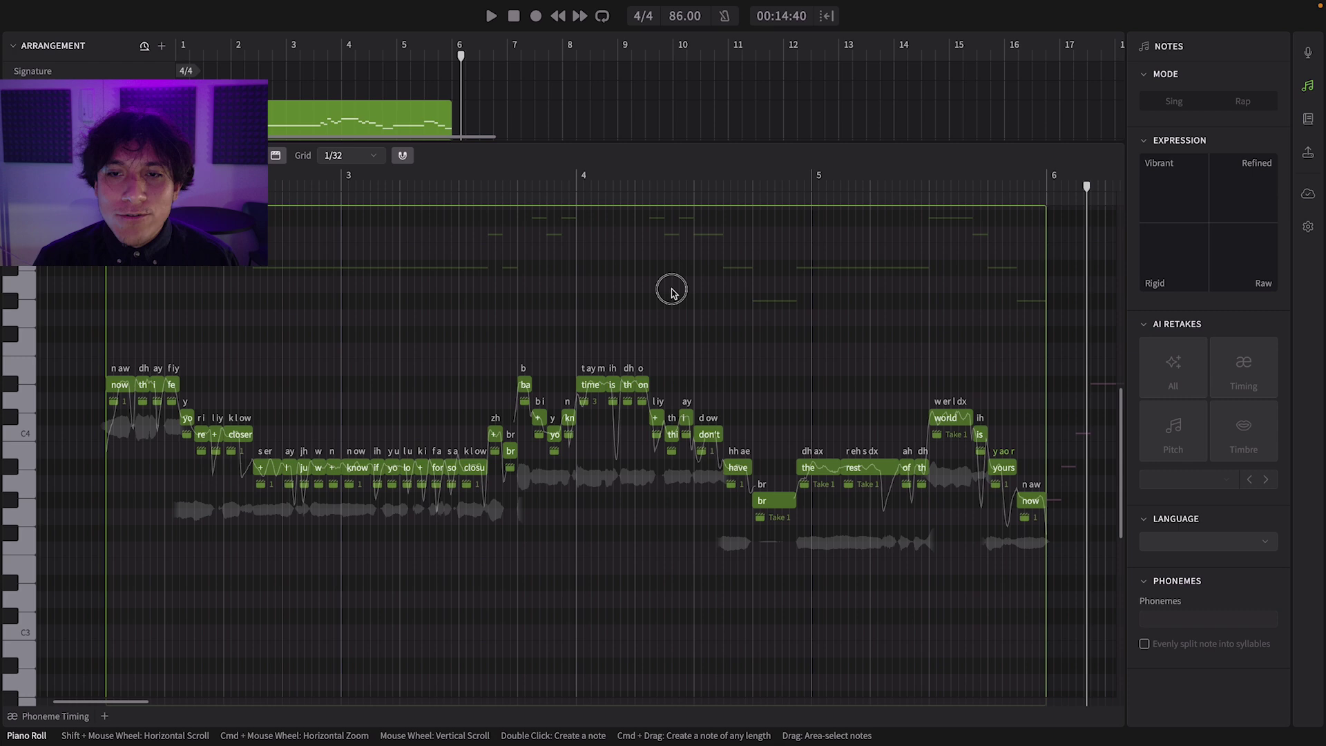
{"action": "key", "text": "ctrl+a"}
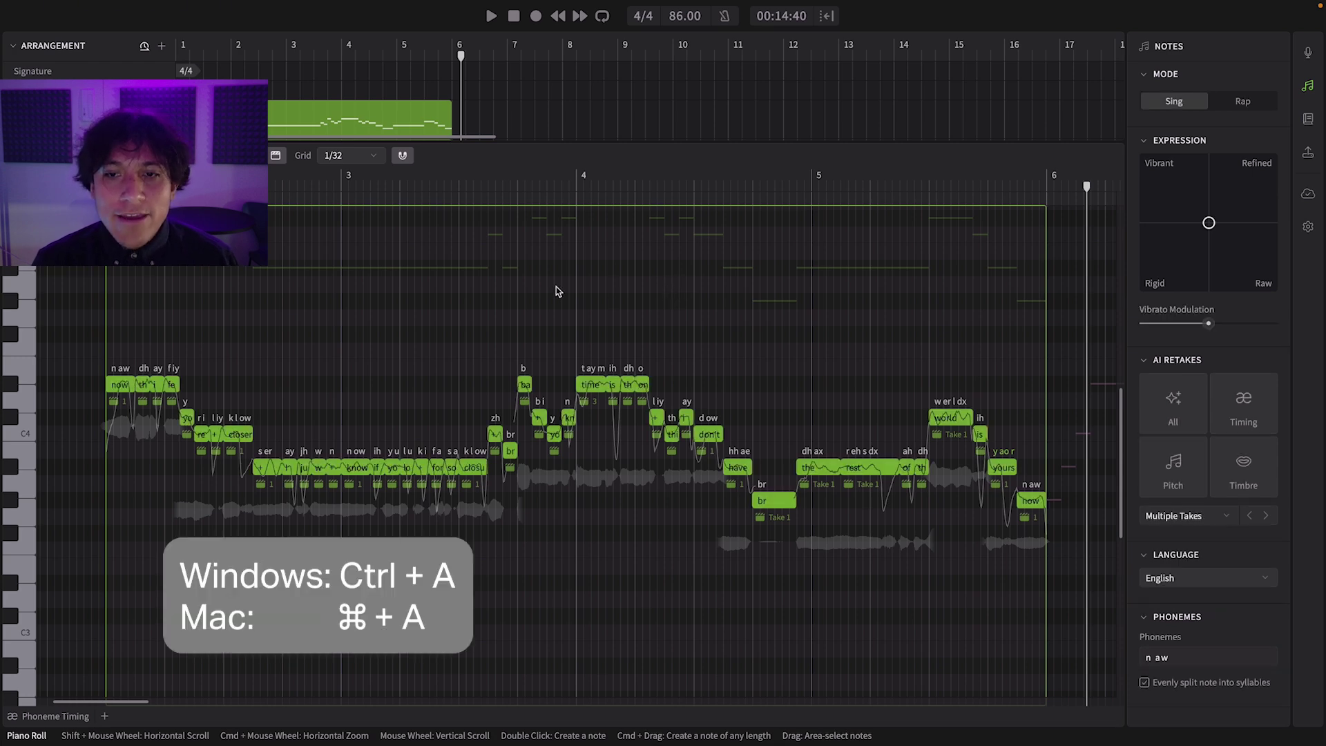
{"action": "left_click_drag", "start_coordinate": [527, 290], "coordinate": [1026, 588]}
{"action": "mouse_move", "coordinate": [1219, 330]}
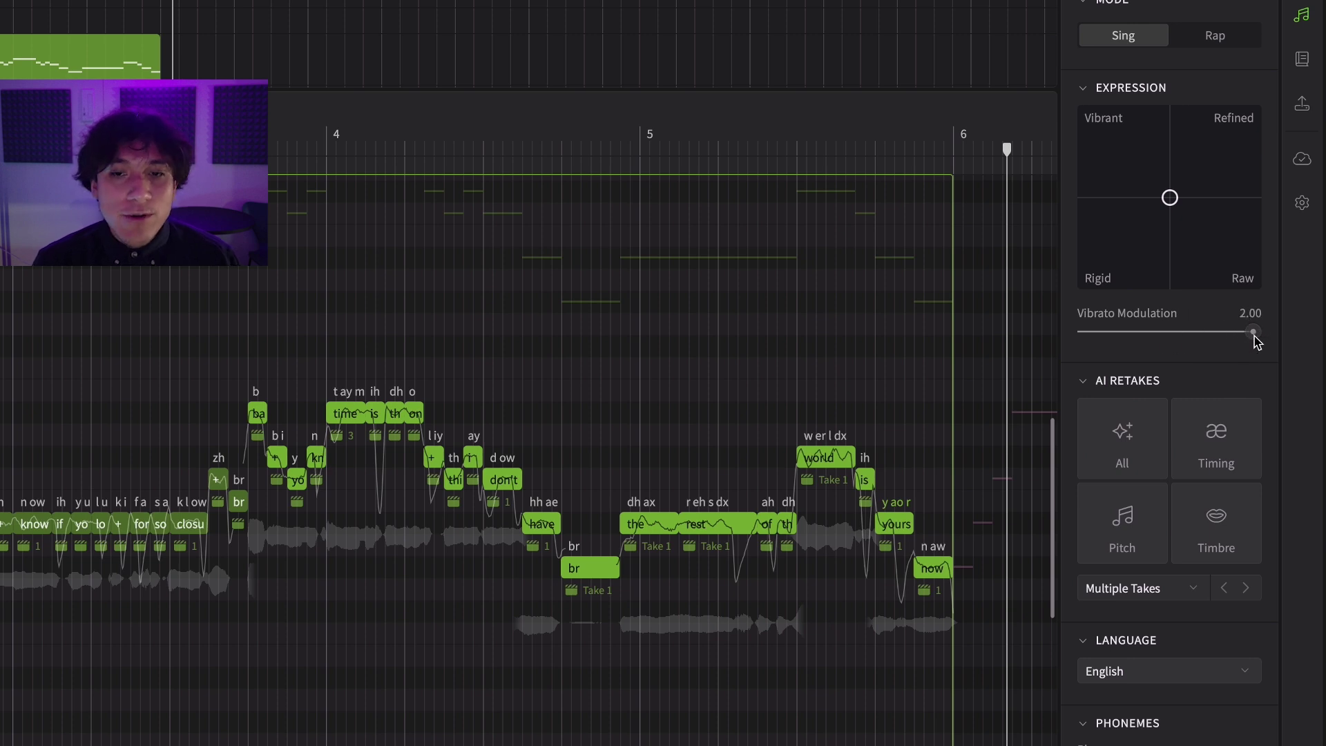
{"action": "left_click_drag", "start_coordinate": [1139, 333], "coordinate": [1107, 334]}
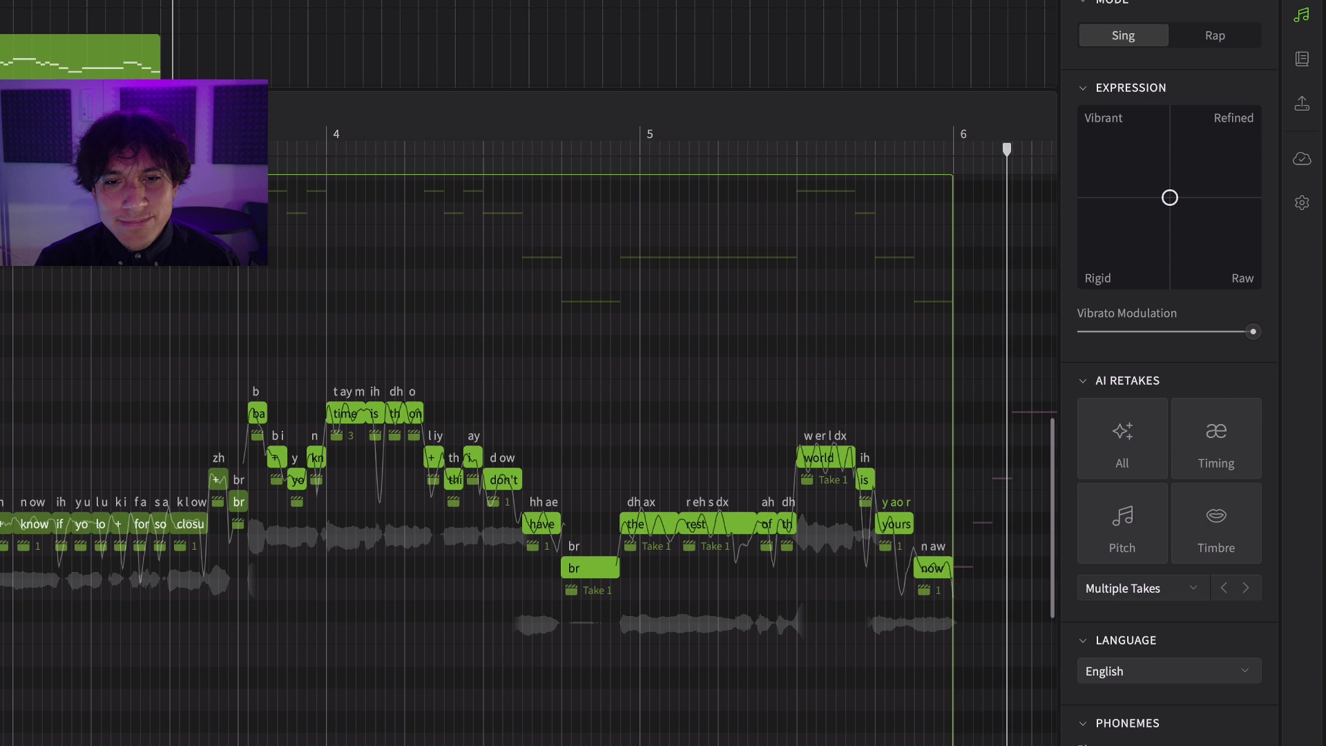
{"action": "key", "text": "space"}
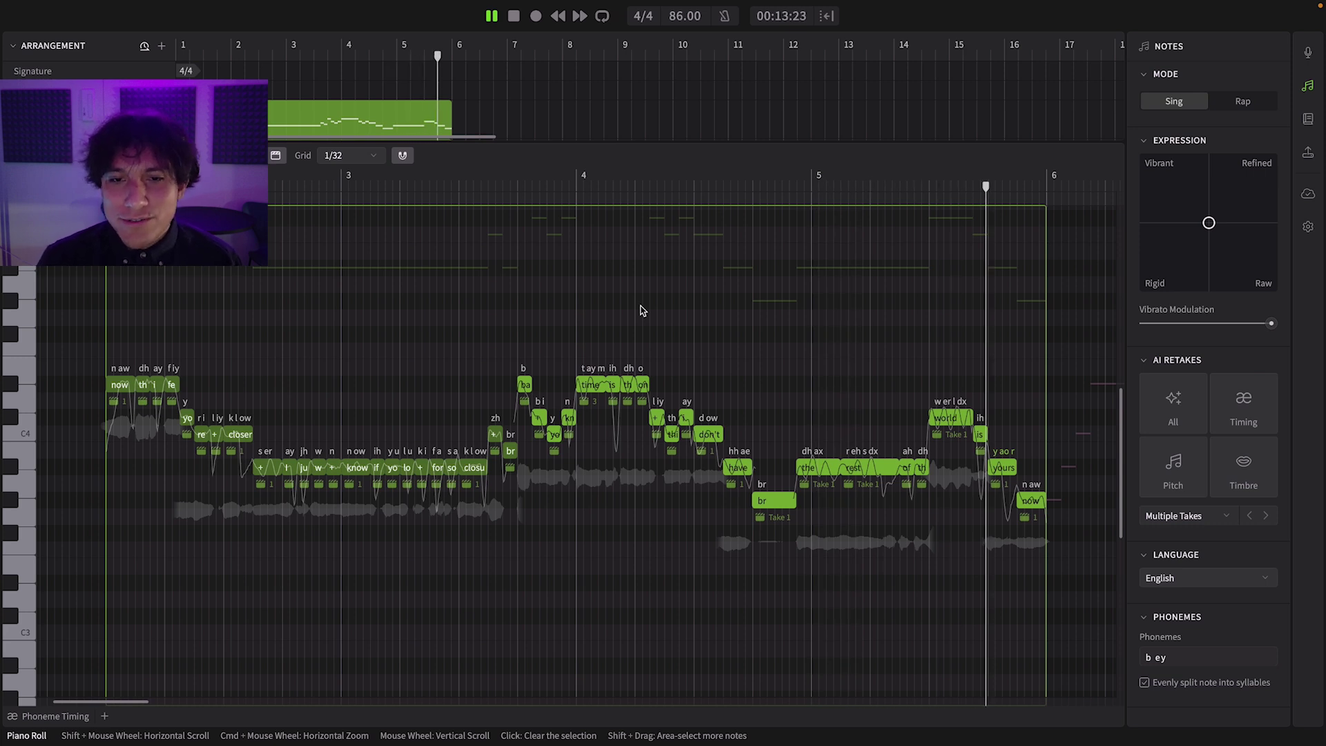
{"action": "key", "text": "space"}
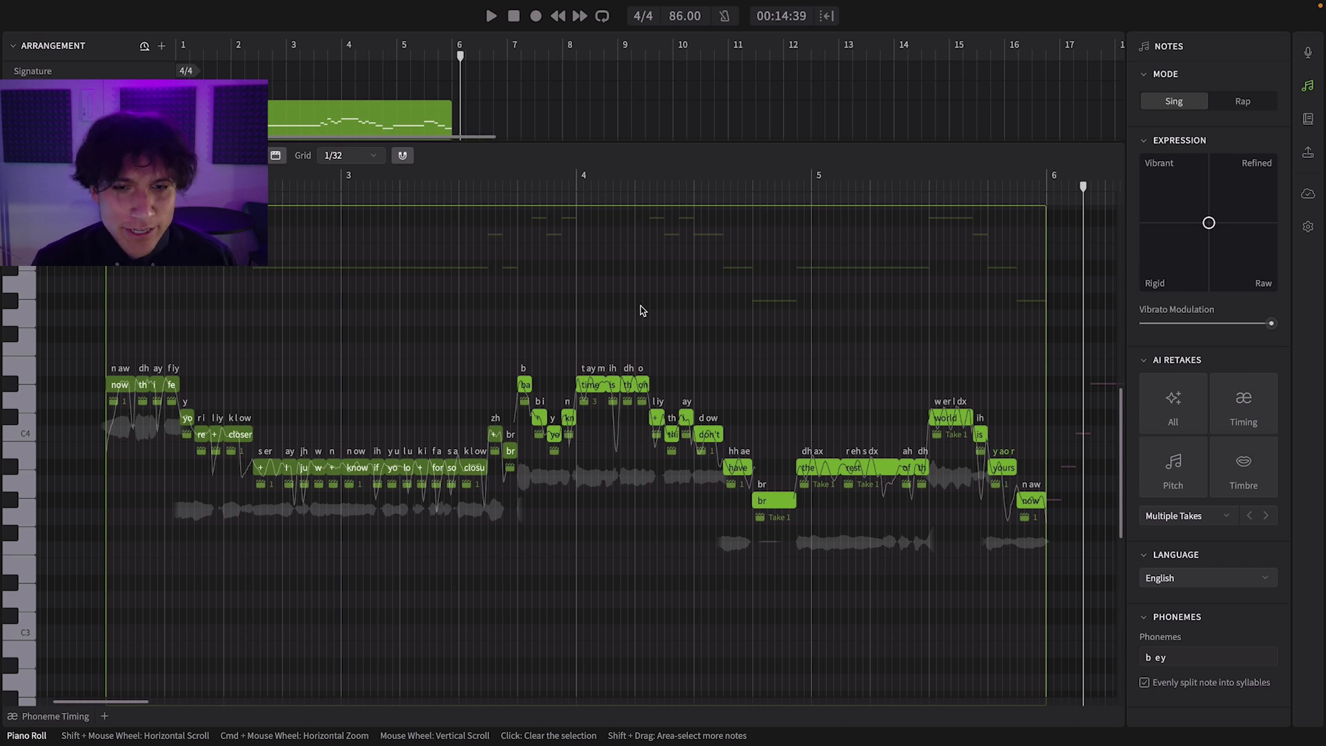
Settle Vibrato Modulation at 1.00 and replay the phrase from bar 3.7
{"action": "left_click_drag", "start_coordinate": [1270, 323], "coordinate": [1104, 326]}
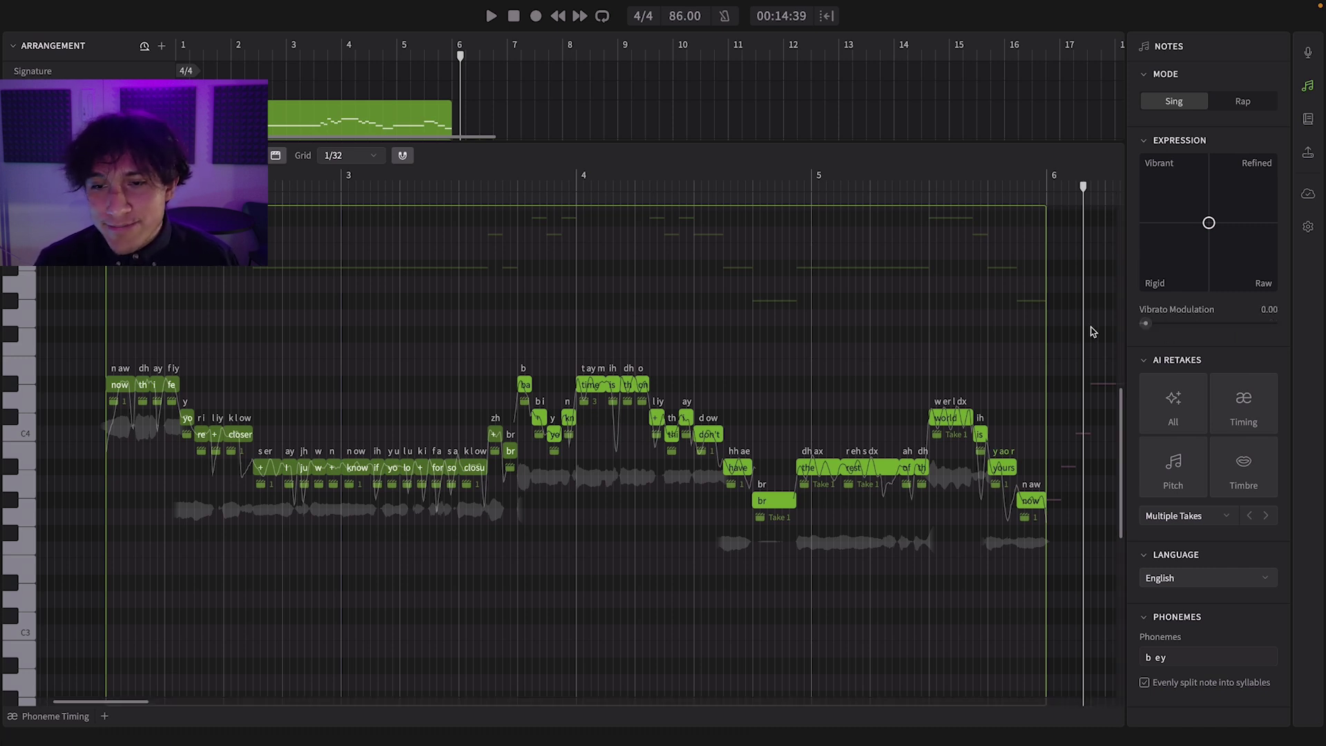
{"action": "left_click", "coordinate": [503, 187]}
{"action": "key", "text": "space"}
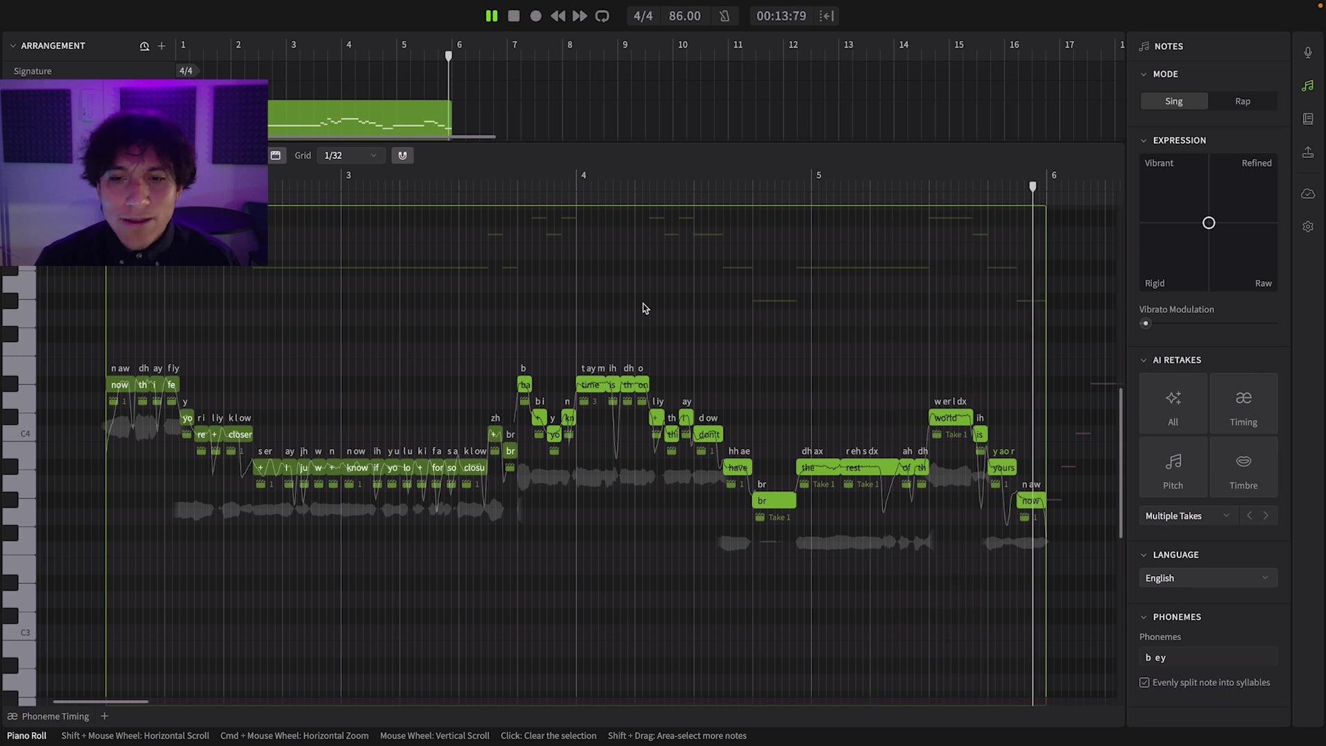
{"action": "key", "text": "space"}
{"action": "mouse_move", "coordinate": [1146, 327]}
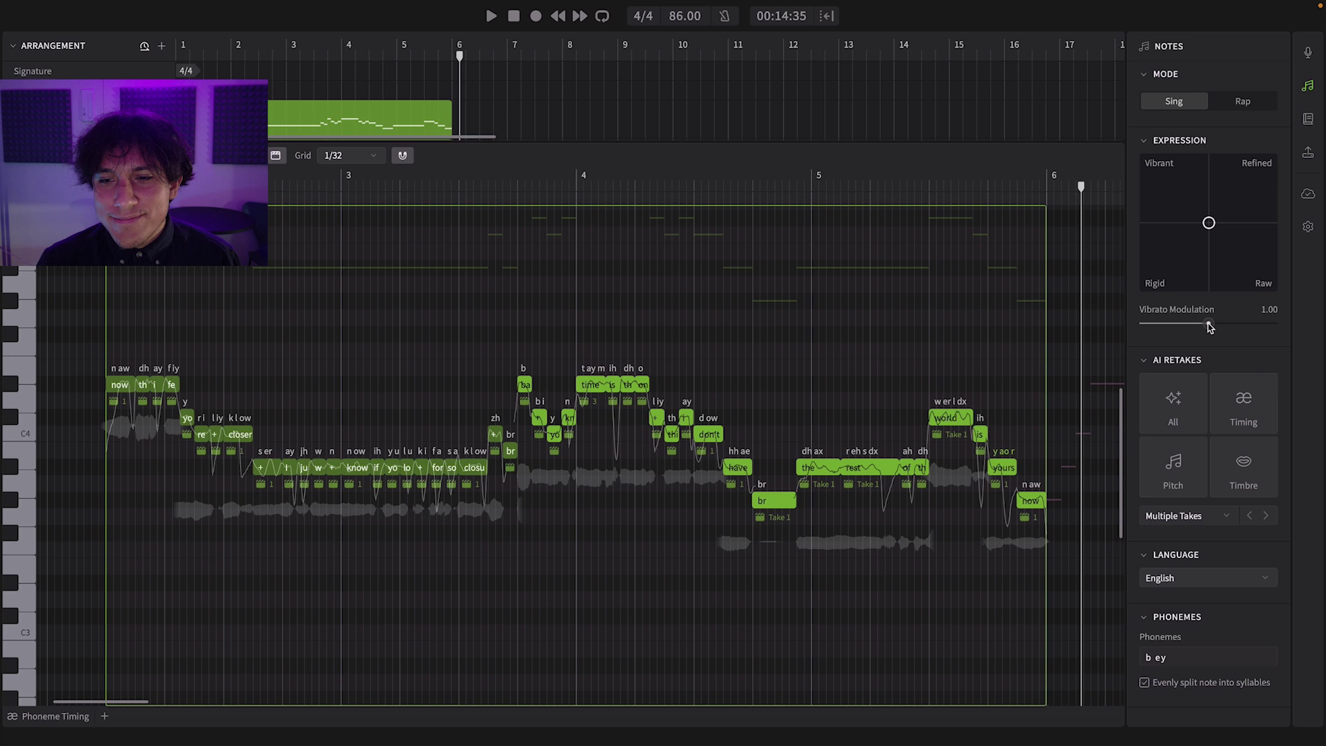
Open the blue S2Ay2 clip and play it from bar 7 to bar 10
{"action": "left_click", "coordinate": [653, 251]}
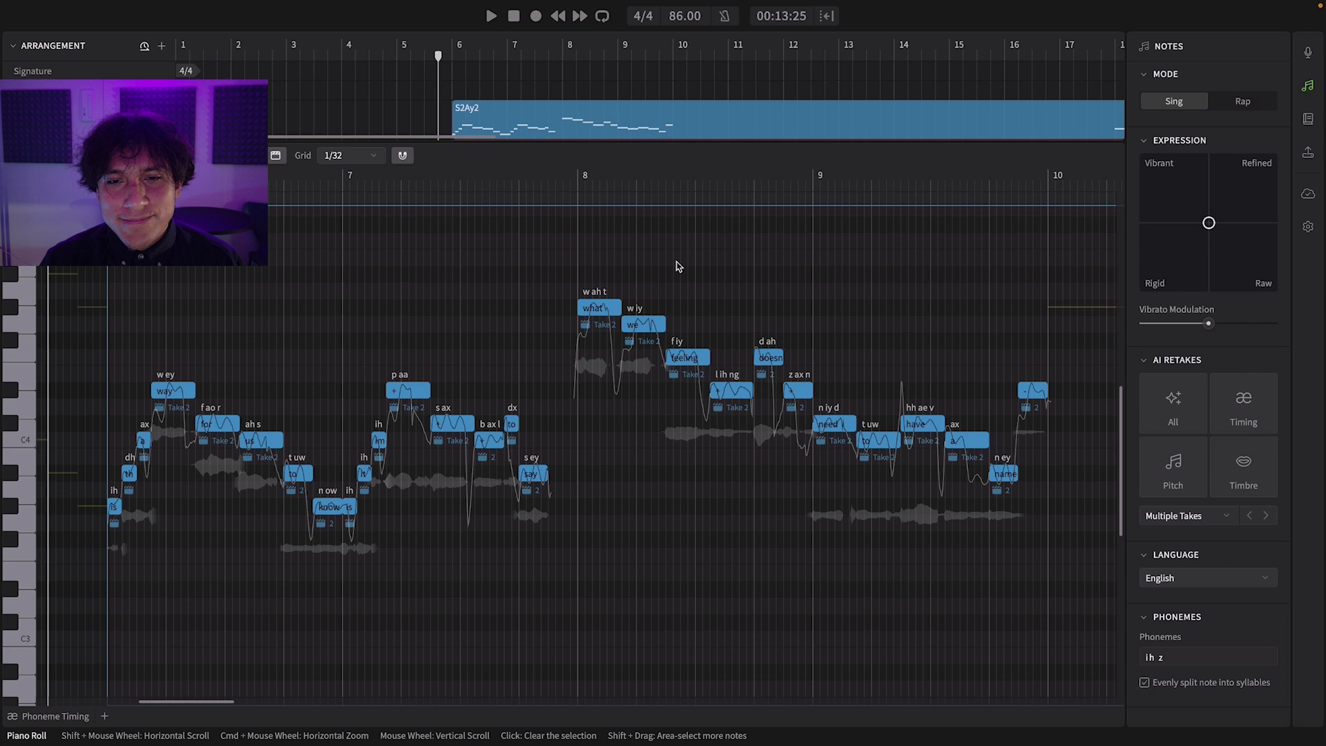
{"action": "key", "text": "space"}
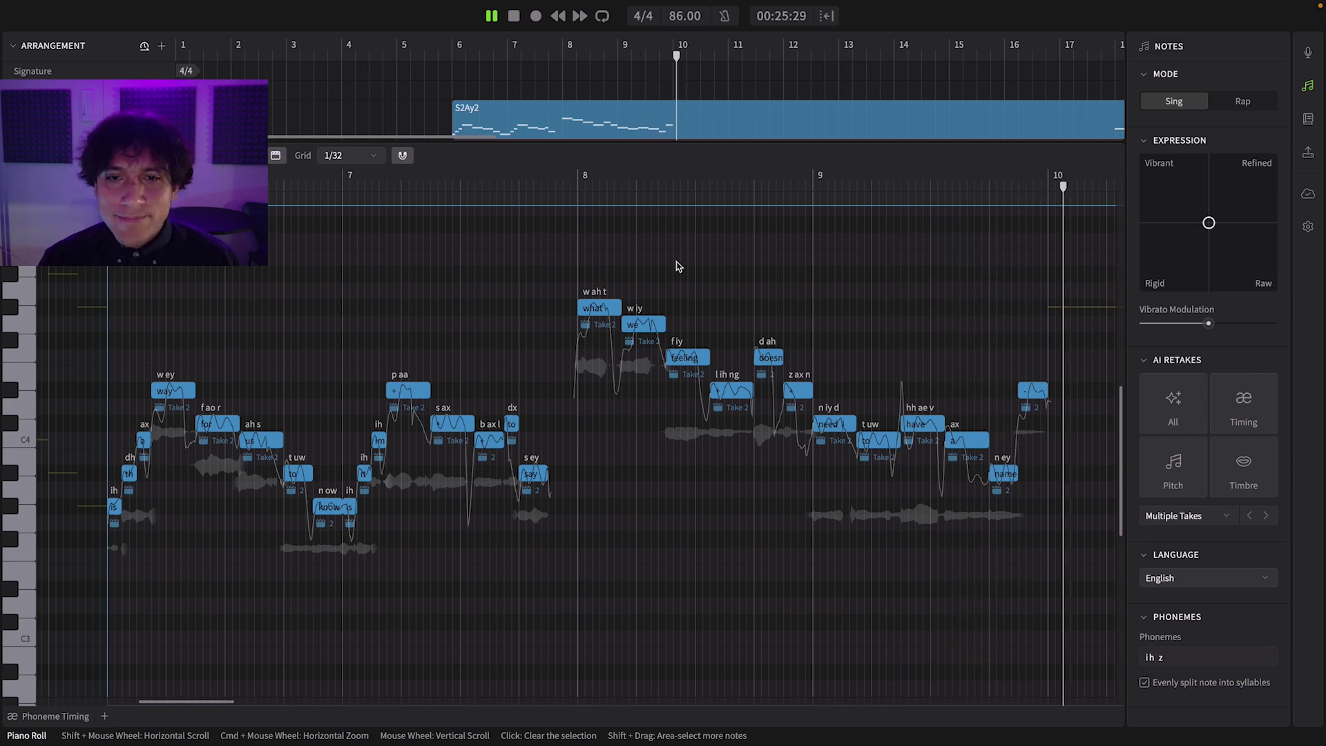
Select the S2Ay2 phrase notes, push Expression from Rigid to Vibrant, and replay the phrase
{"action": "key", "text": "space"}
{"action": "left_click_drag", "start_coordinate": [571, 297], "coordinate": [415, 362]}
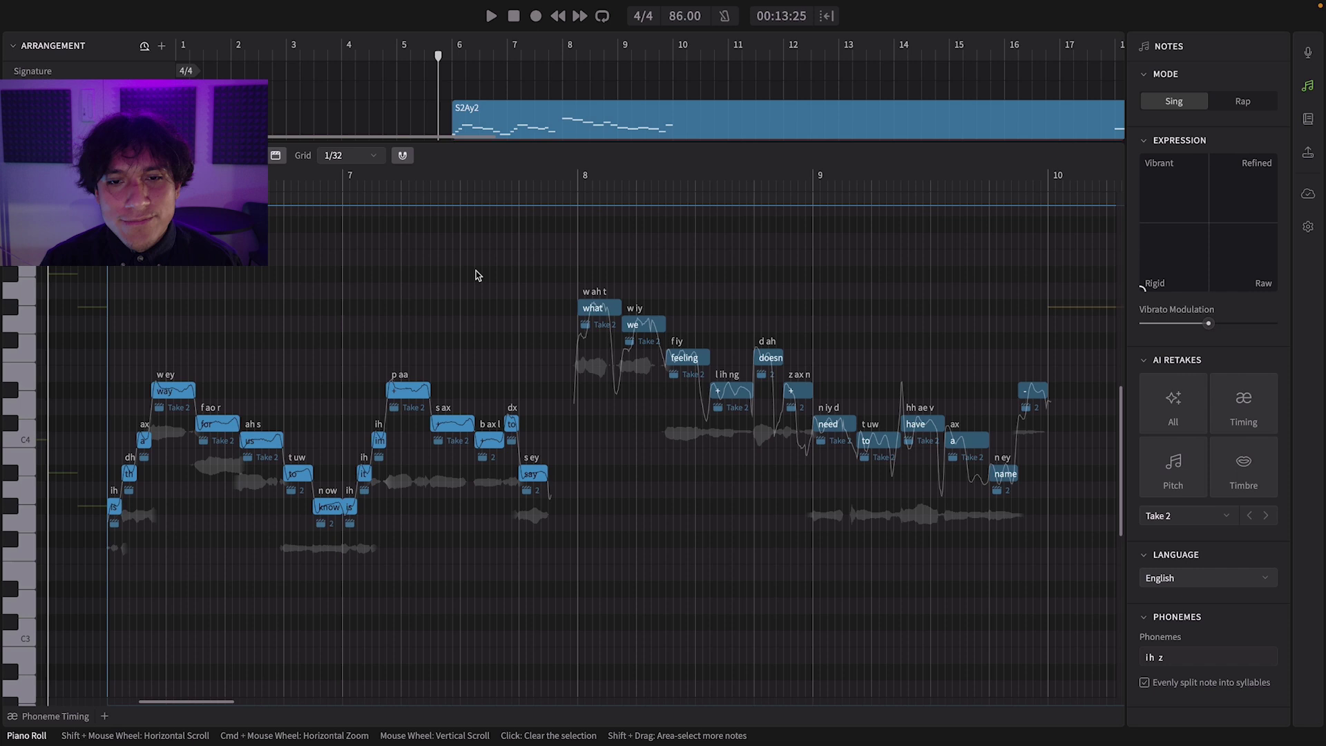
{"action": "key", "text": "space"}
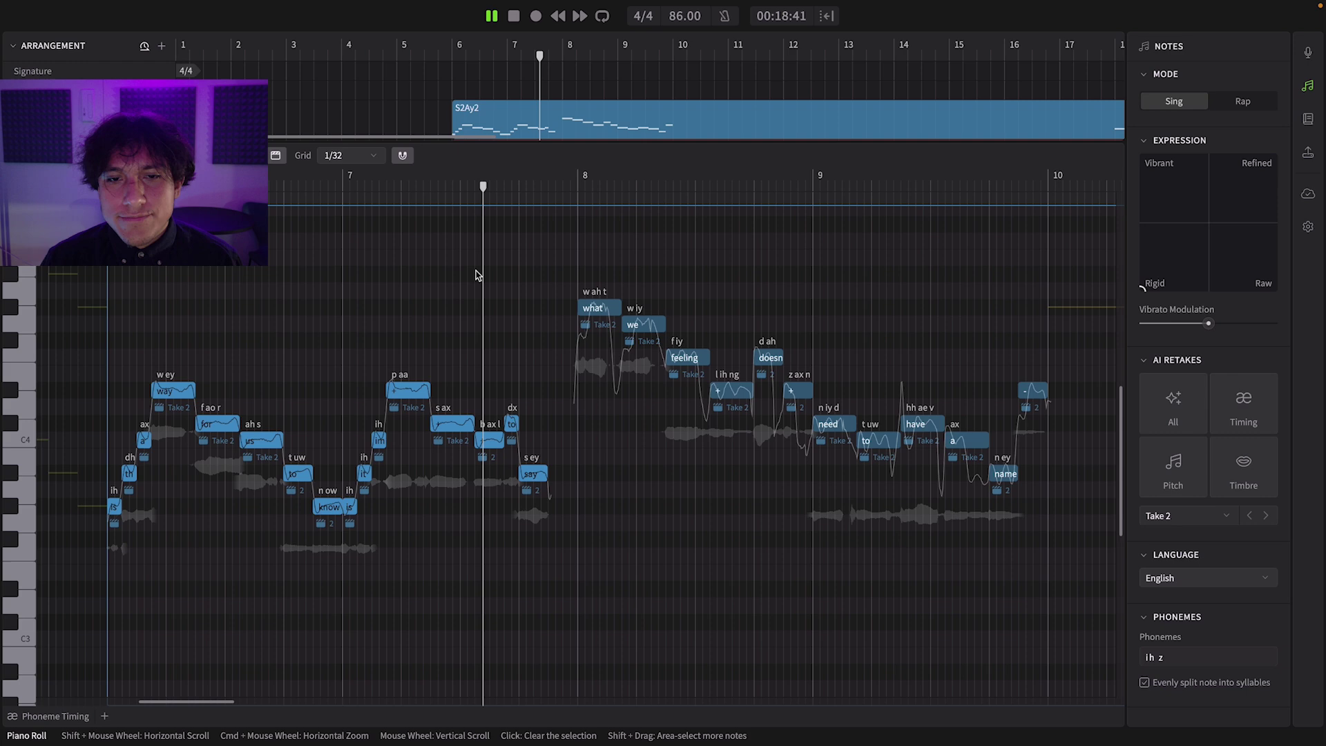
{"action": "key", "text": "space"}
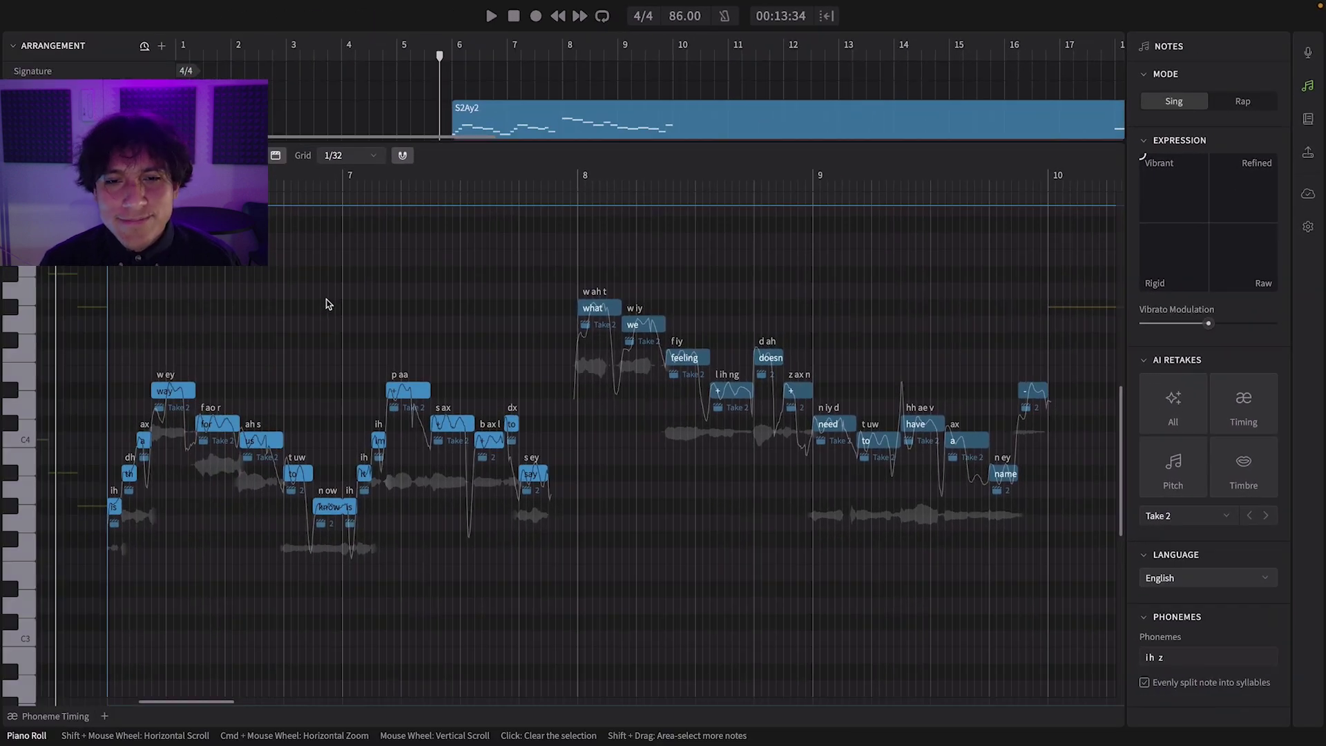
{"action": "key", "text": "space"}
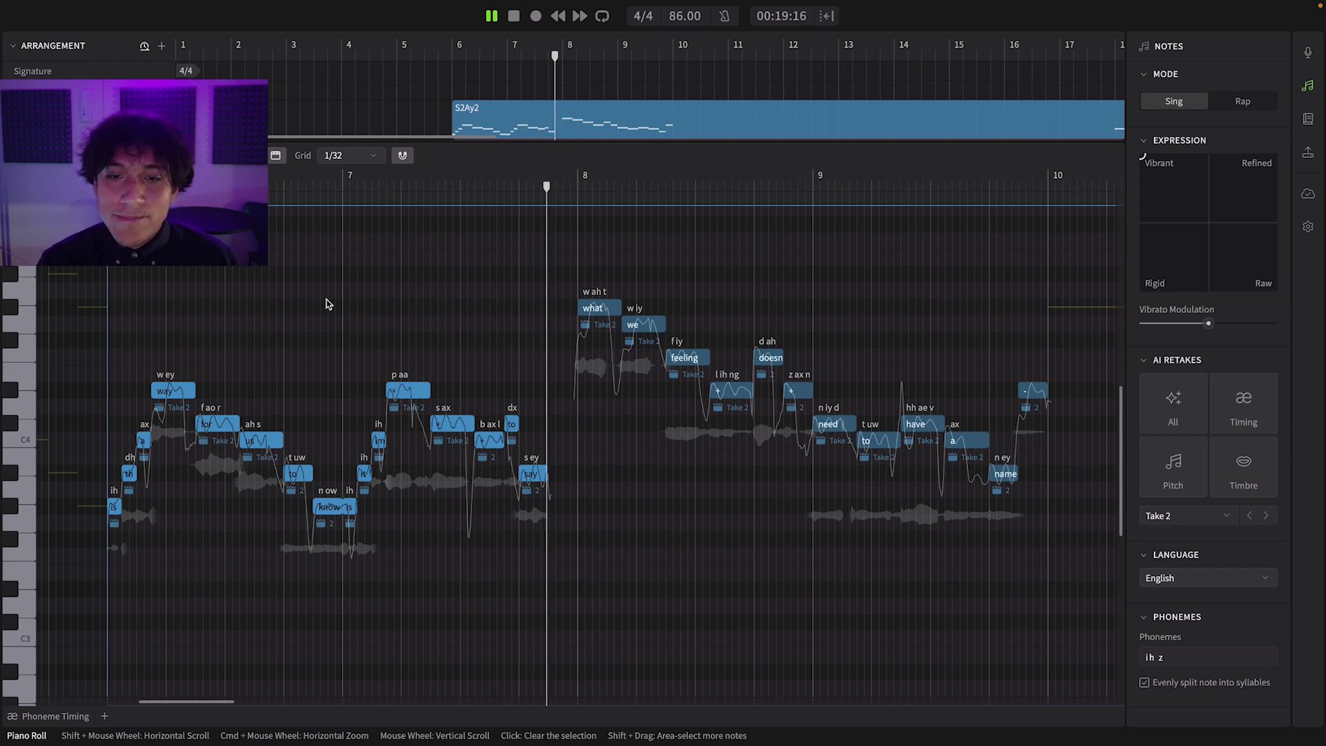
{"action": "key", "text": "space"}
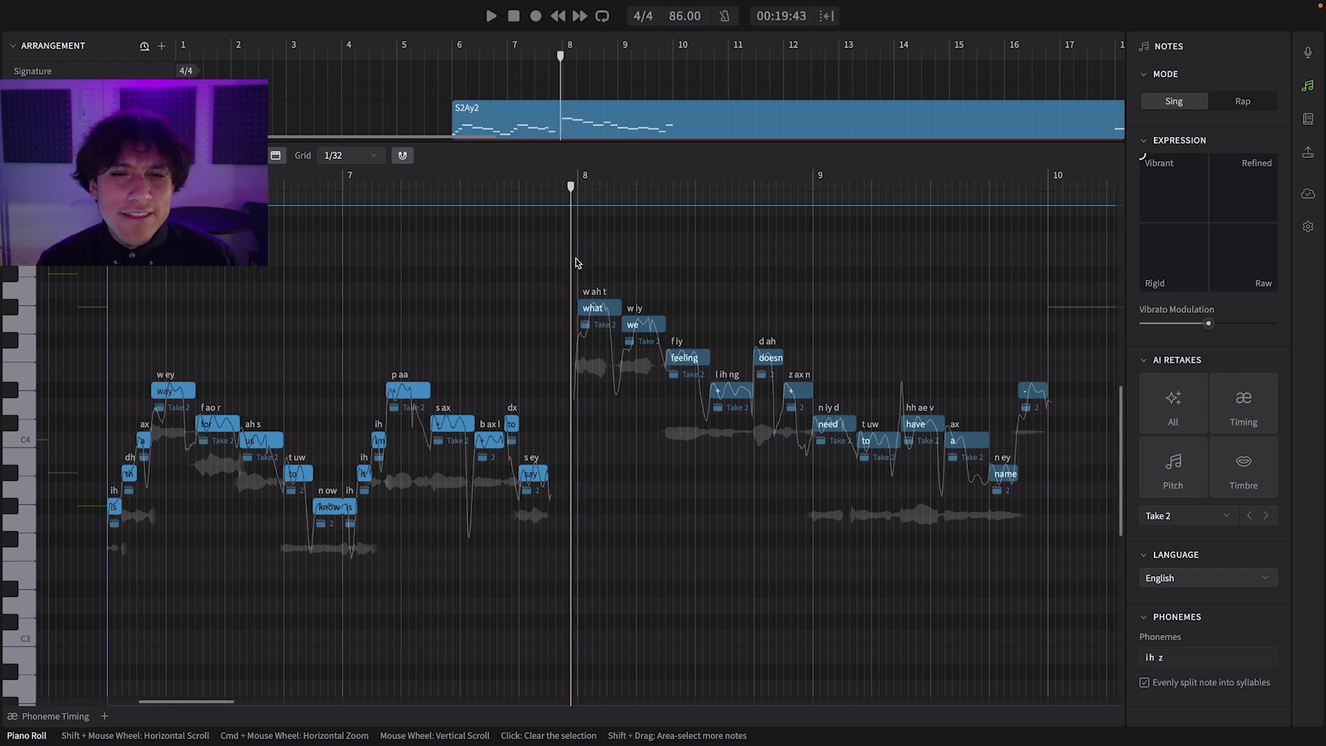
Set the notes from 'what' to the end to Raw expression and replay from bar 8
{"action": "left_click_drag", "start_coordinate": [575, 263], "coordinate": [1053, 535]}
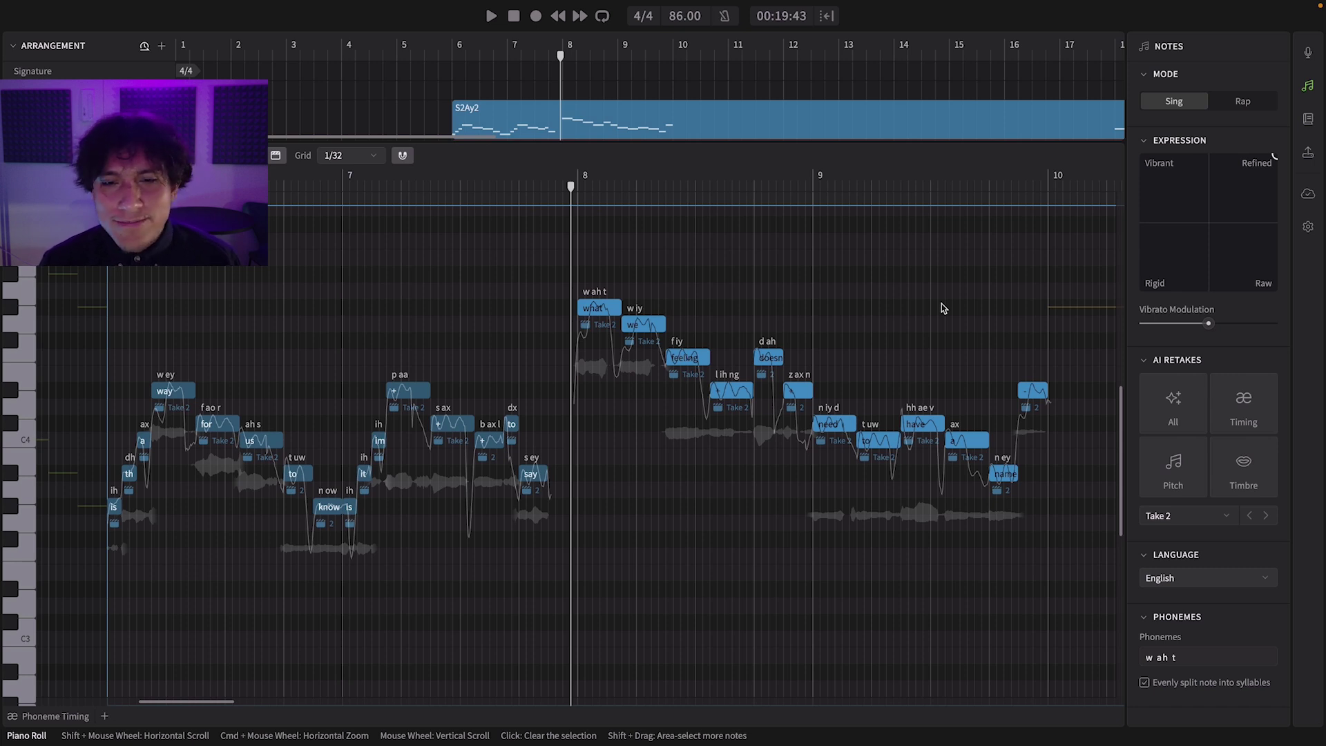
{"action": "key", "text": "space"}
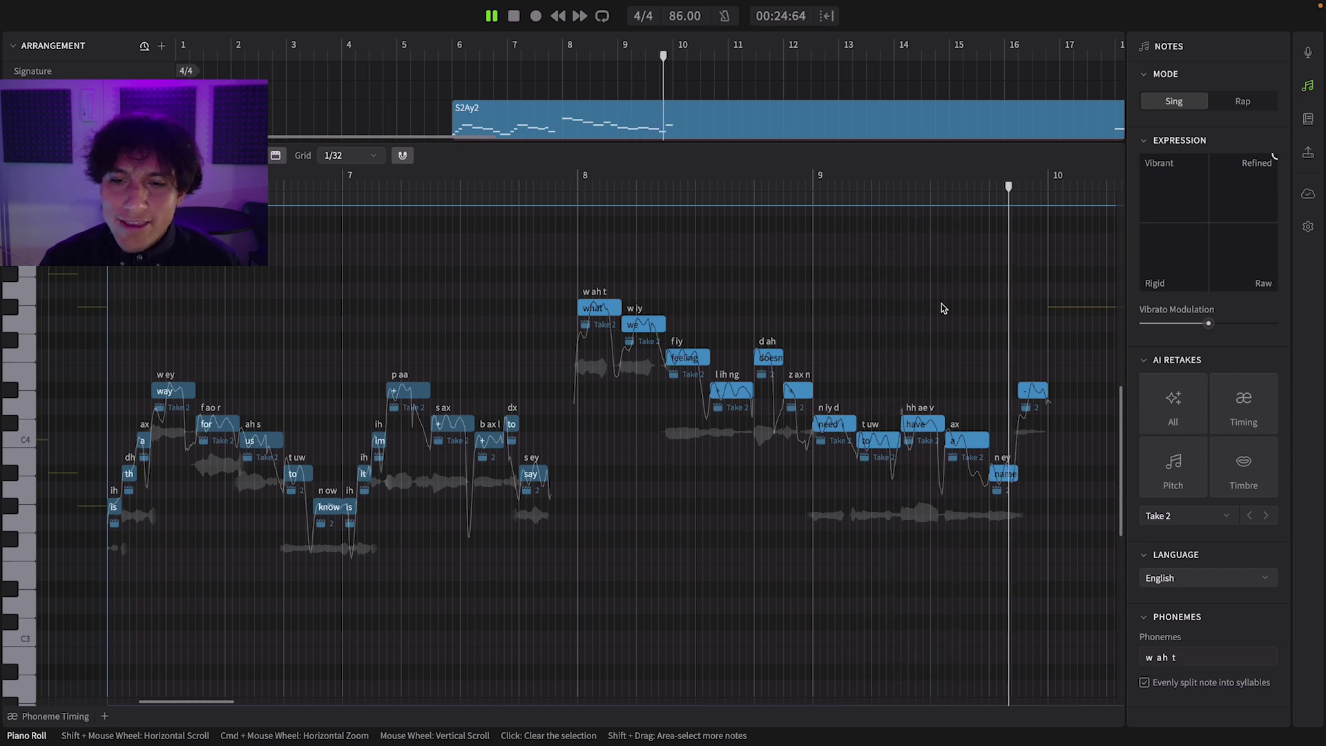
{"action": "key", "text": "space"}
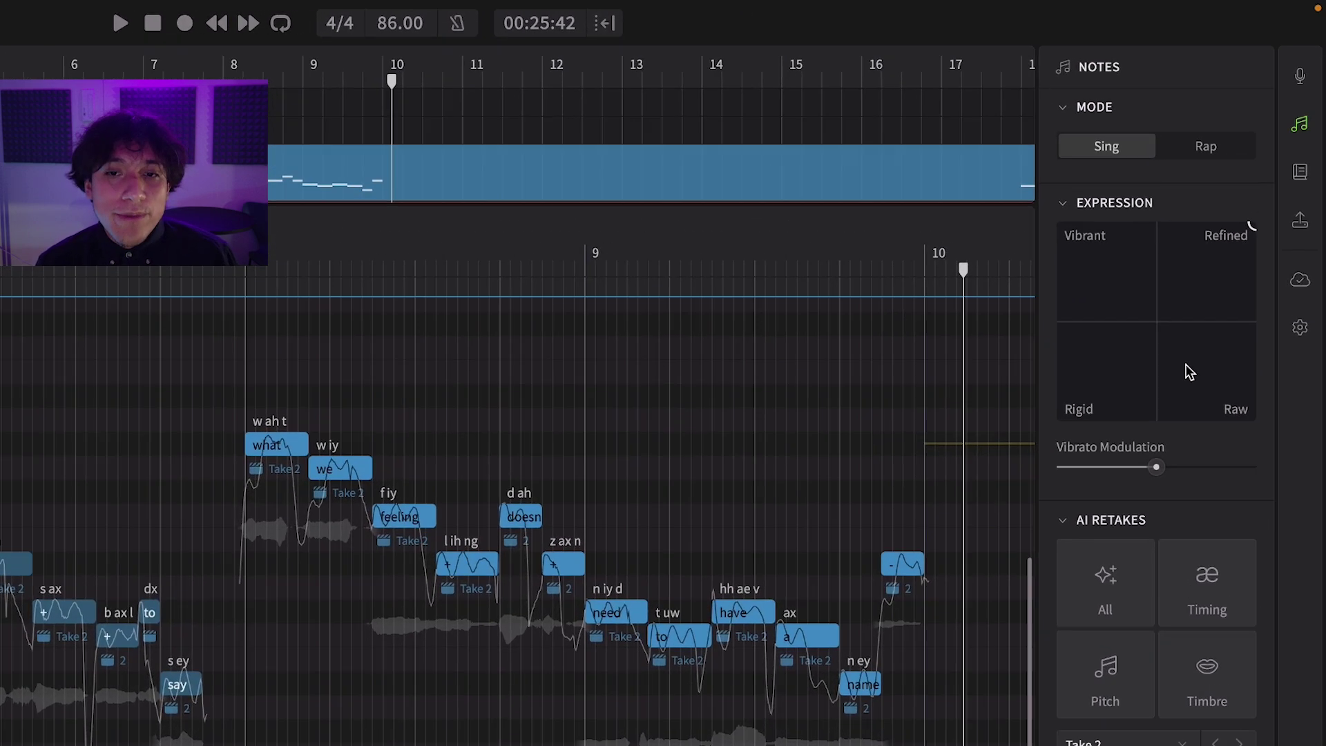
{"action": "left_click", "coordinate": [224, 271]}
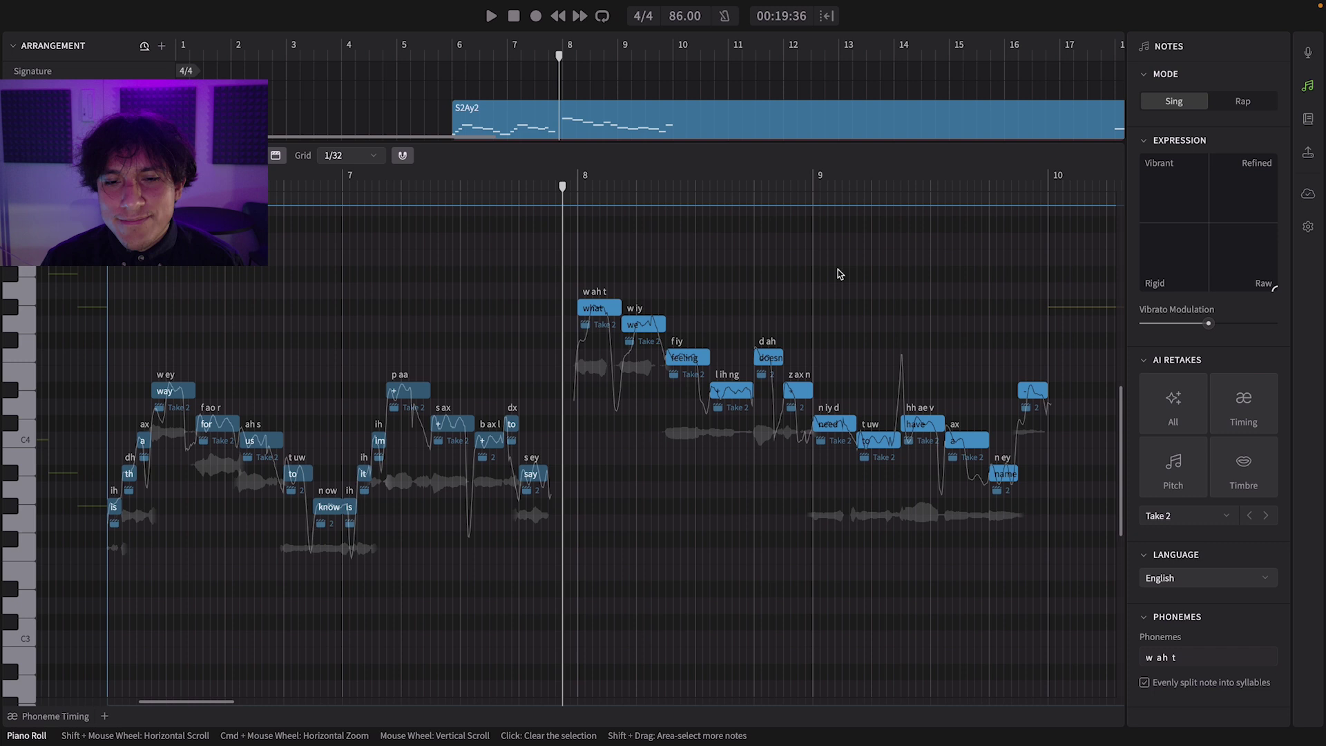
{"action": "key", "text": "space"}
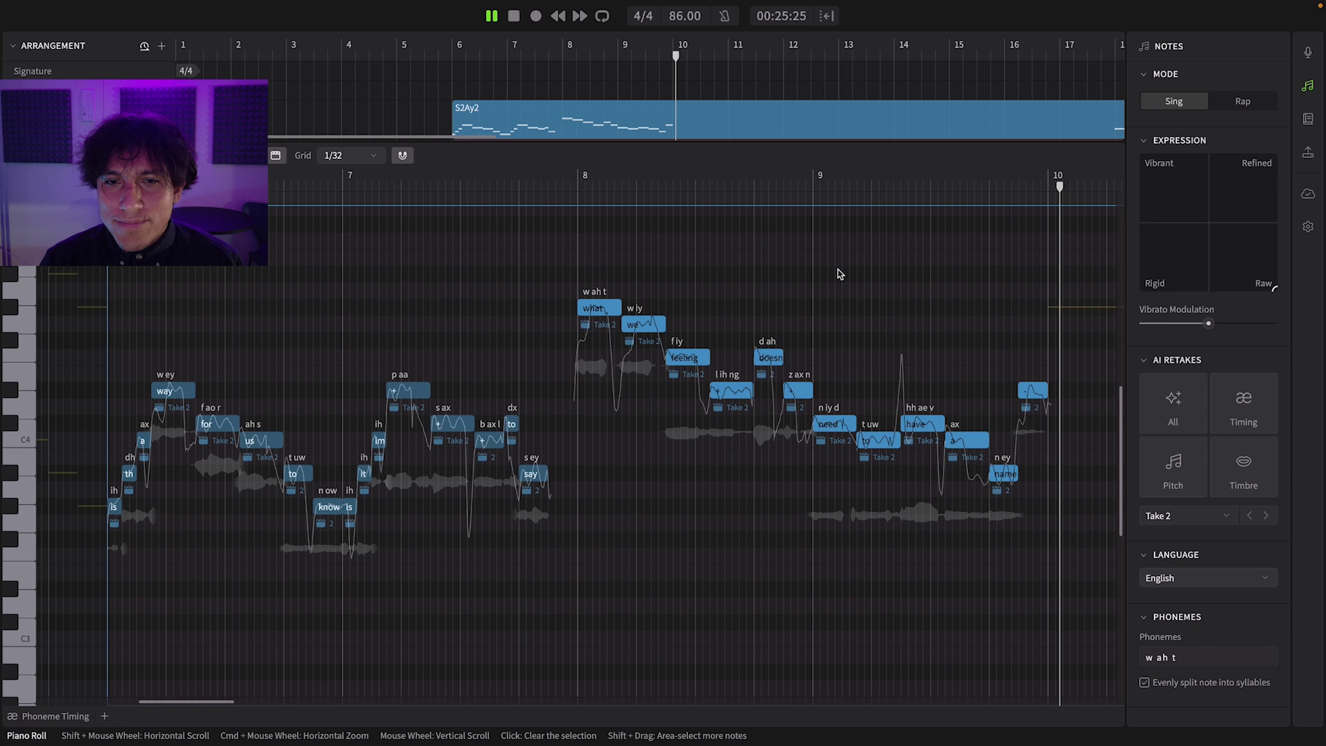
{"action": "key", "text": "space"}
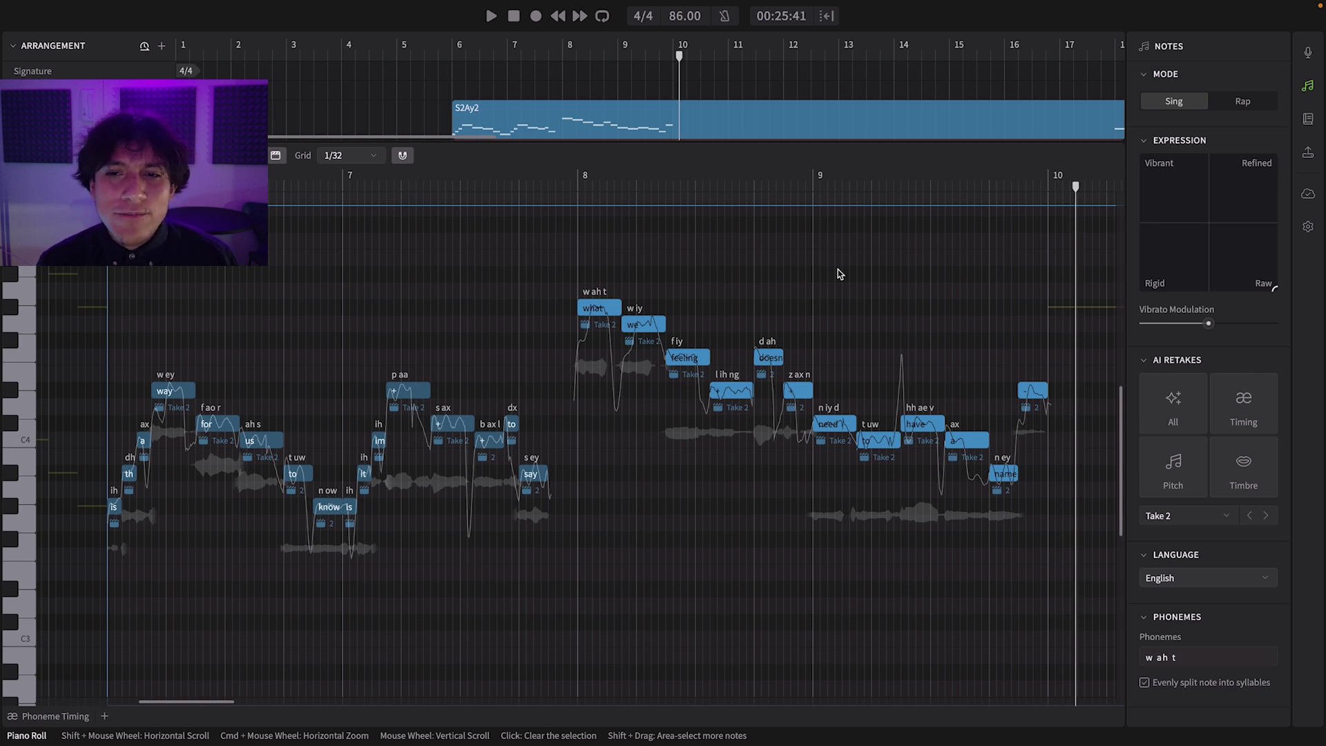
{"action": "mouse_move", "coordinate": [1175, 246]}
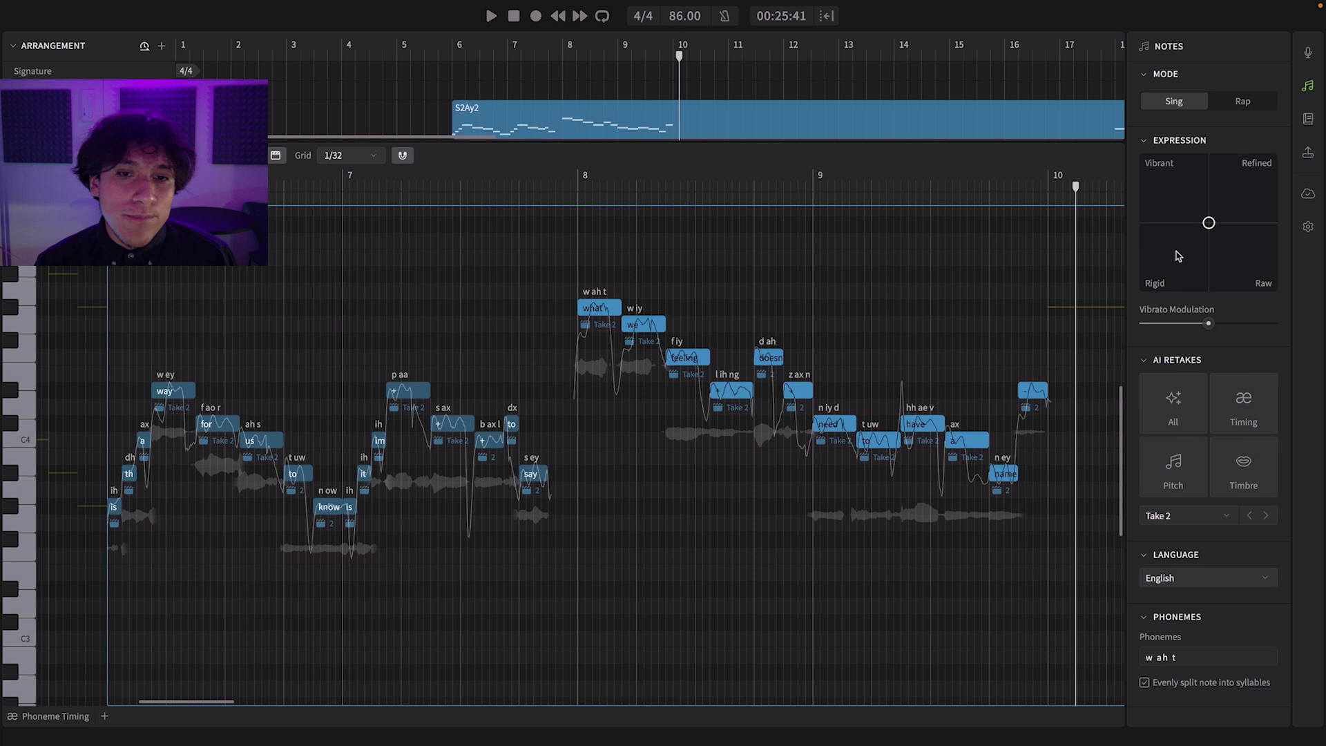
{"action": "left_click", "coordinate": [868, 306]}
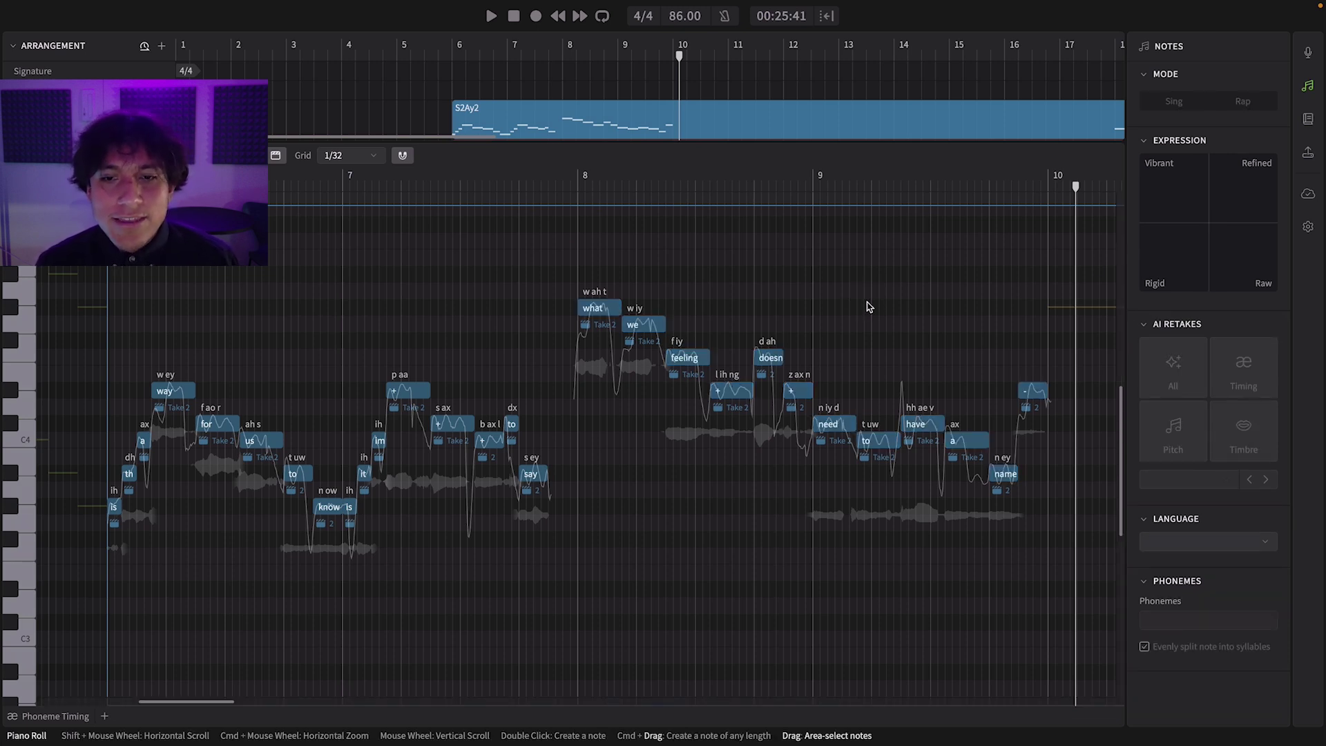
{"action": "left_click", "coordinate": [731, 391]}
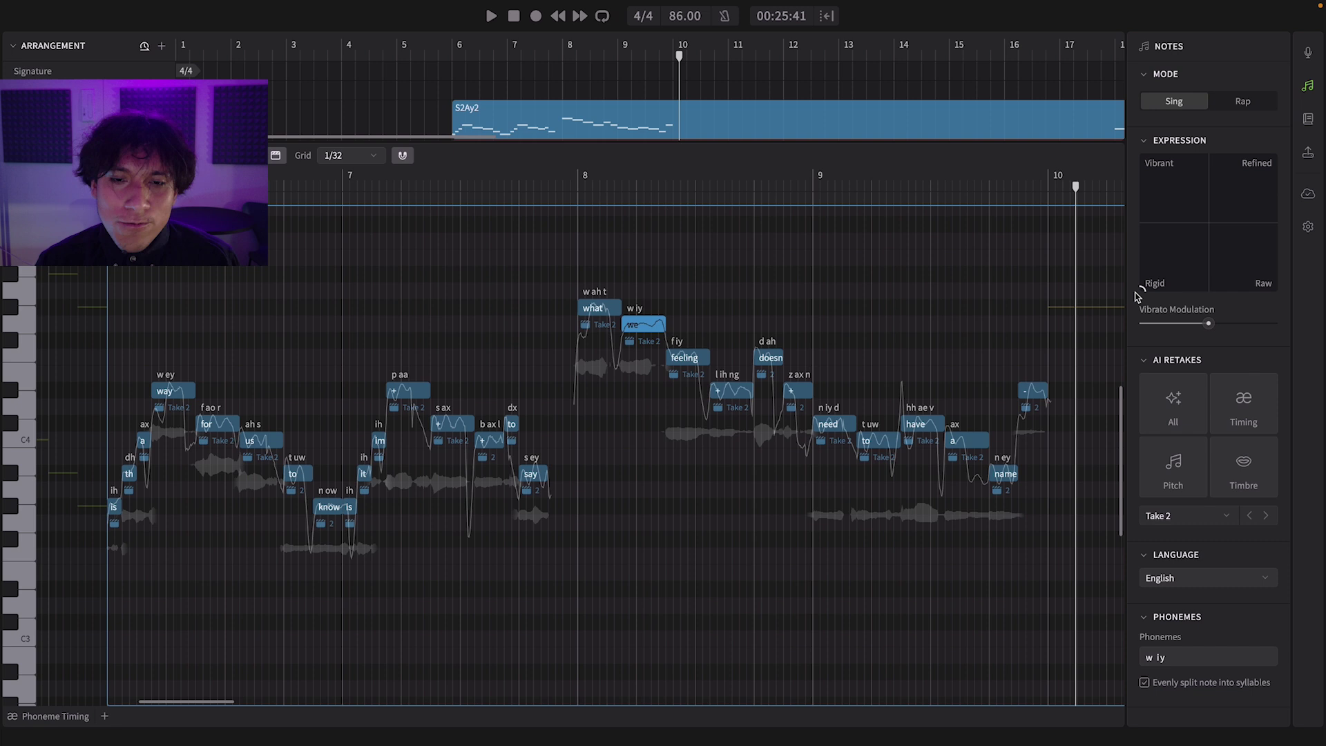
{"action": "left_click", "coordinate": [832, 424]}
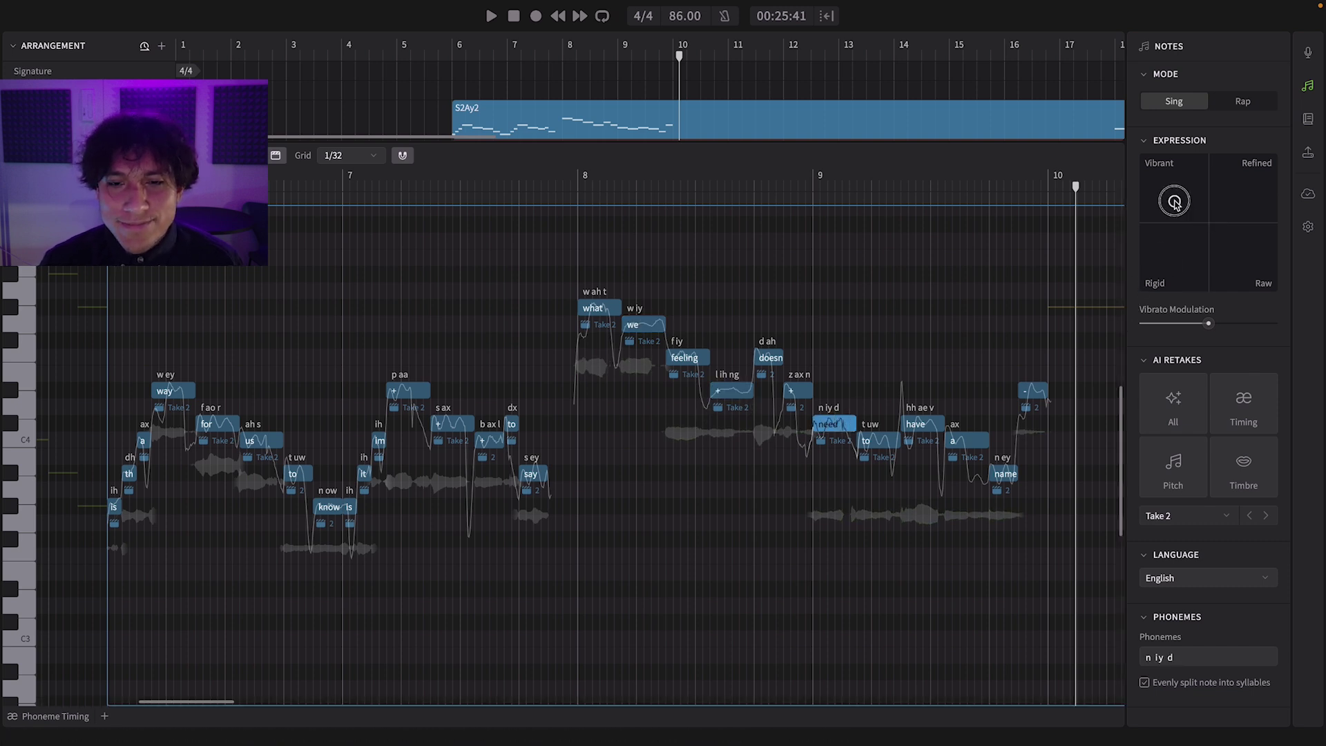
{"action": "key", "text": "space"}
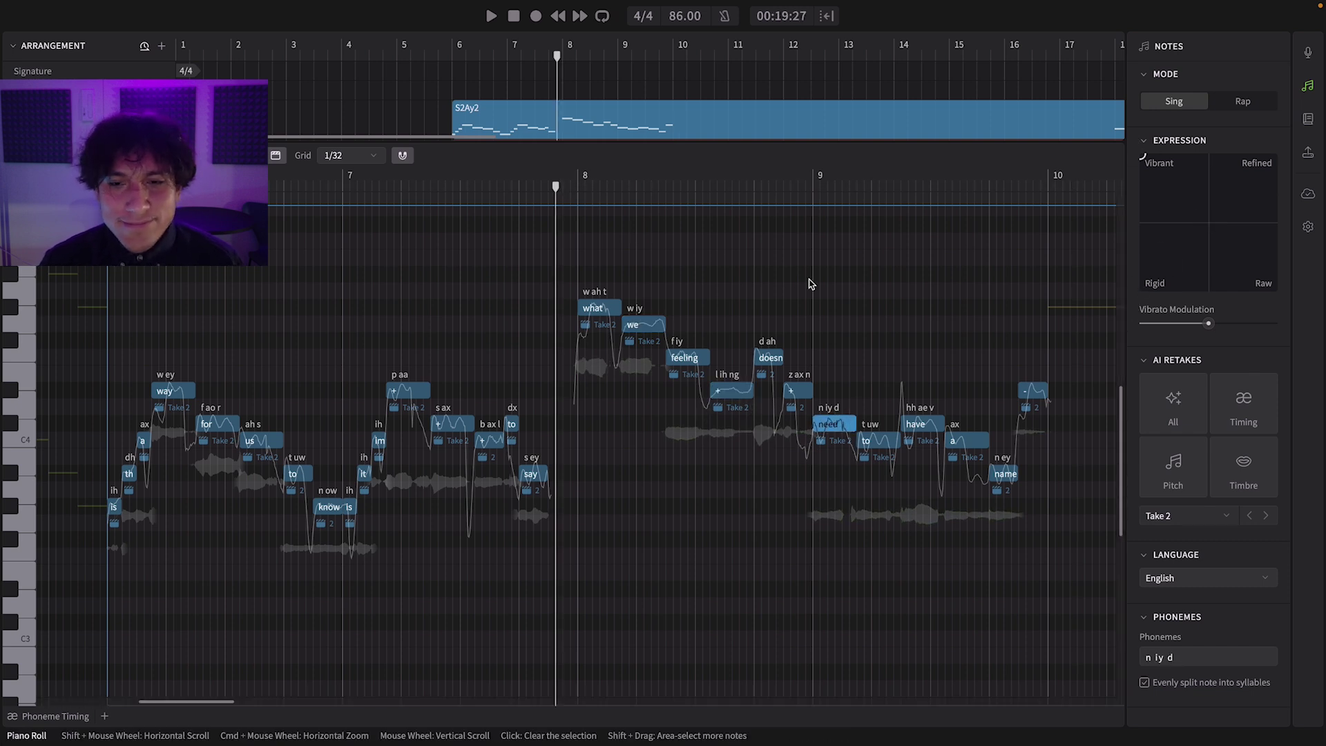
{"action": "key", "text": "space"}
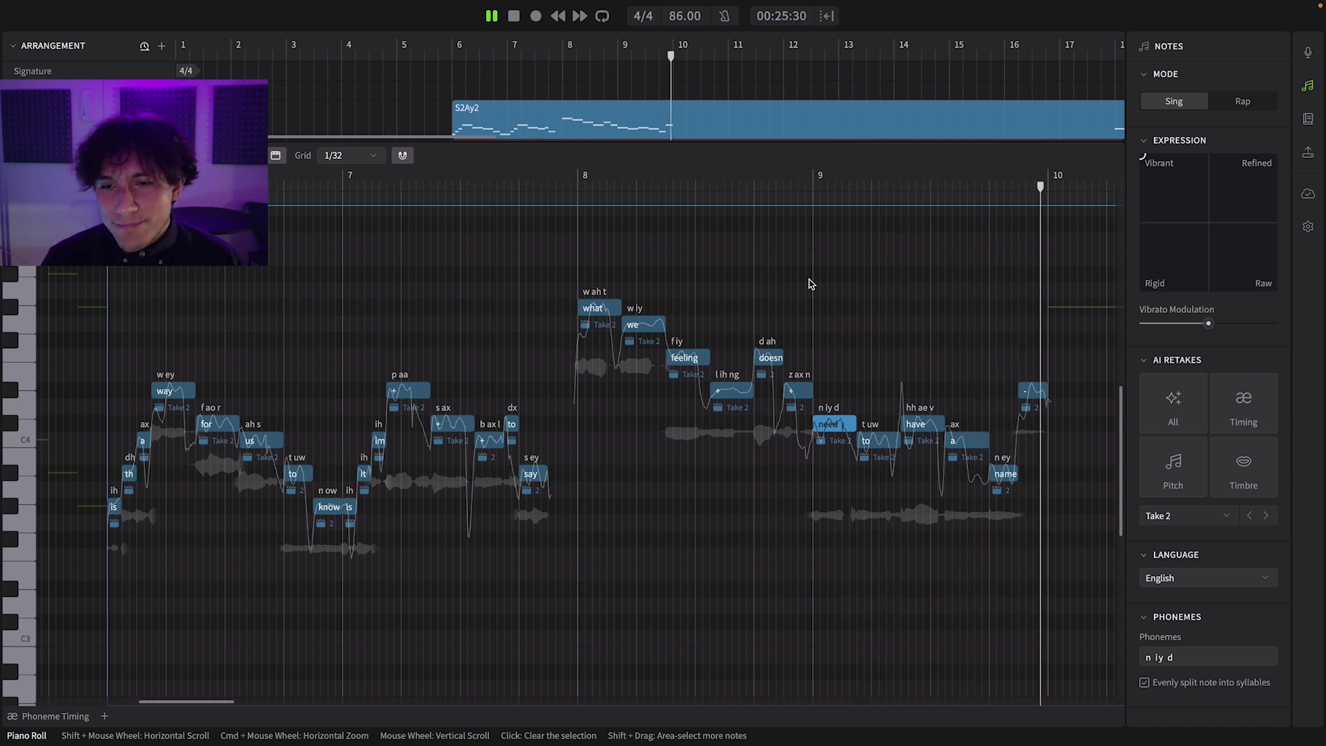
{"action": "key", "text": "space"}
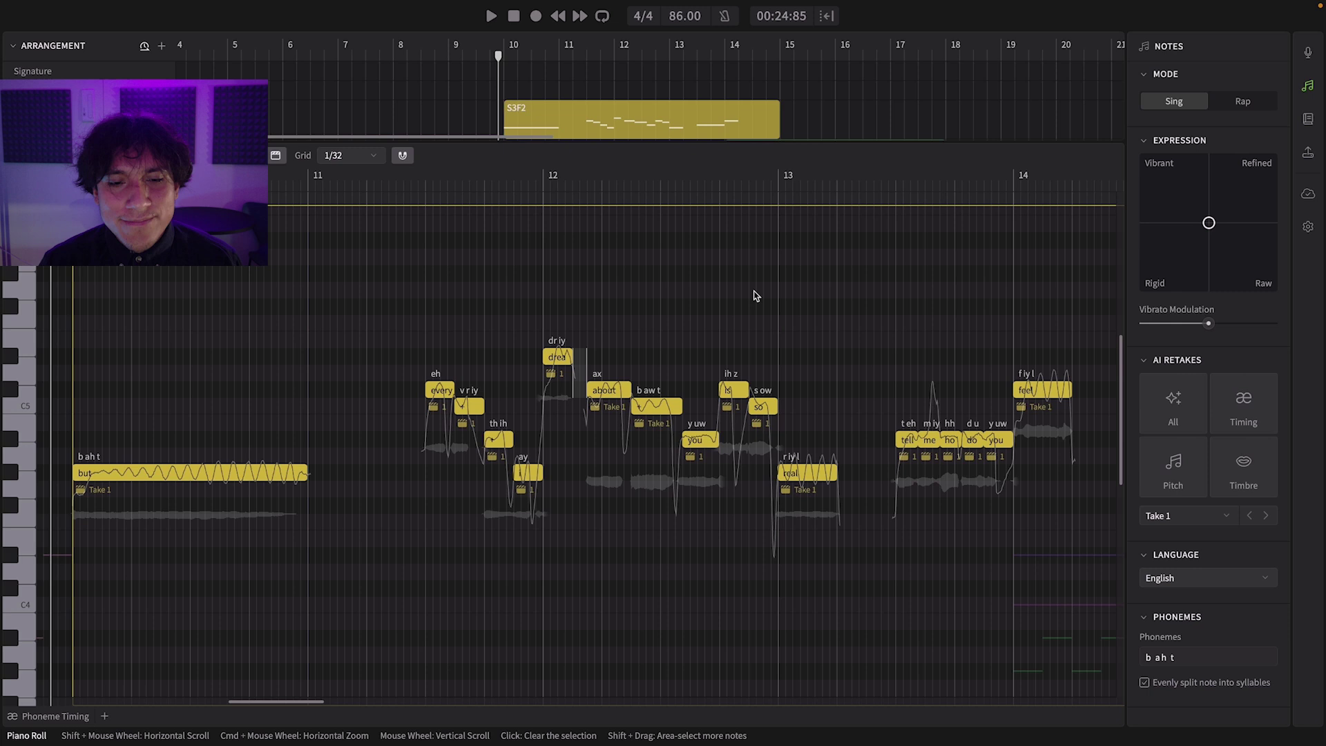
Play the yellow phrase, retake its pitch as Take 2, and listen back
{"action": "key", "text": "space"}
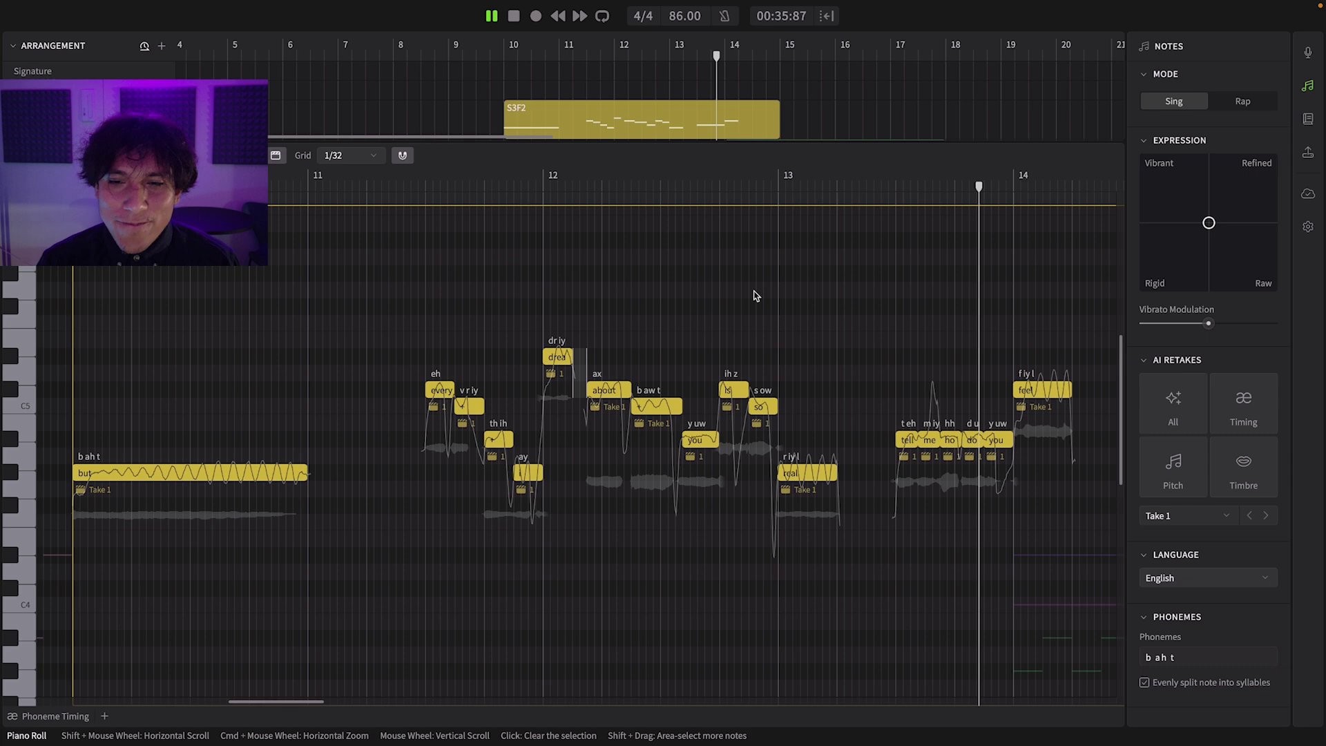
{"action": "key", "text": "space"}
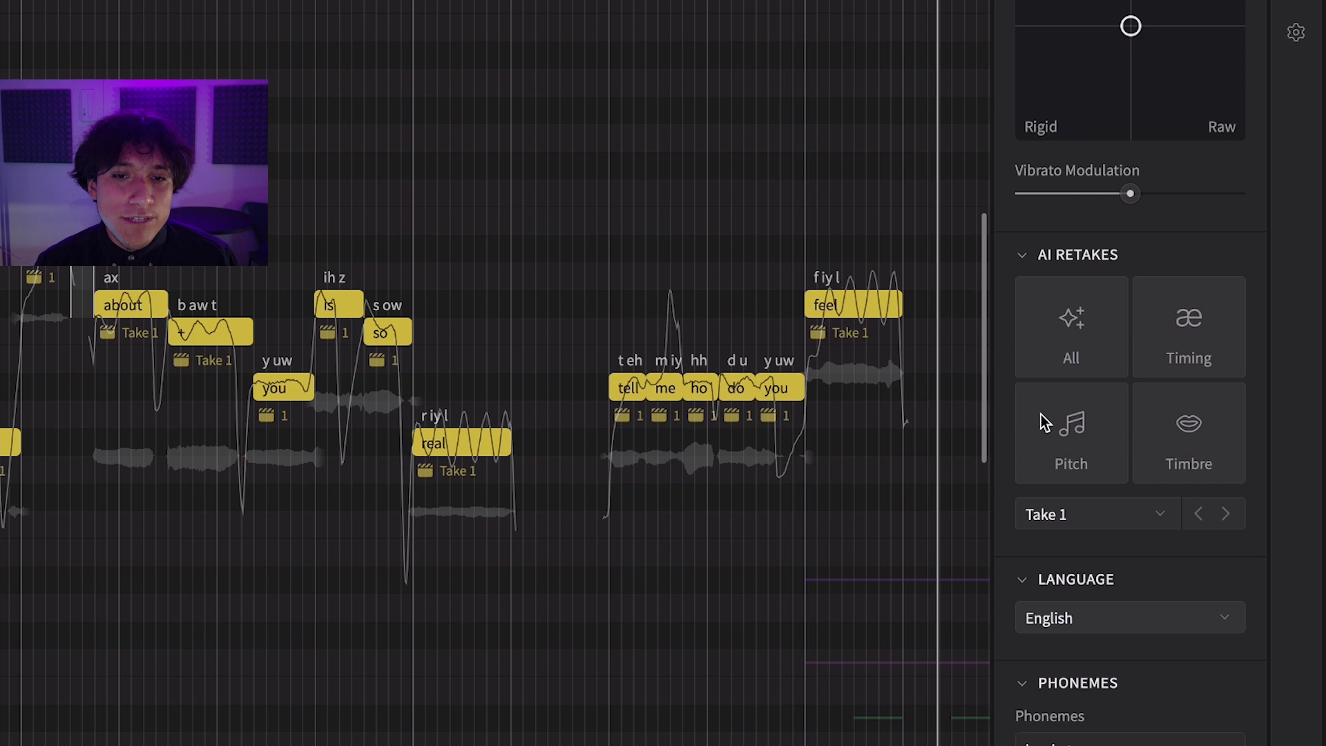
{"action": "left_click", "coordinate": [1041, 414]}
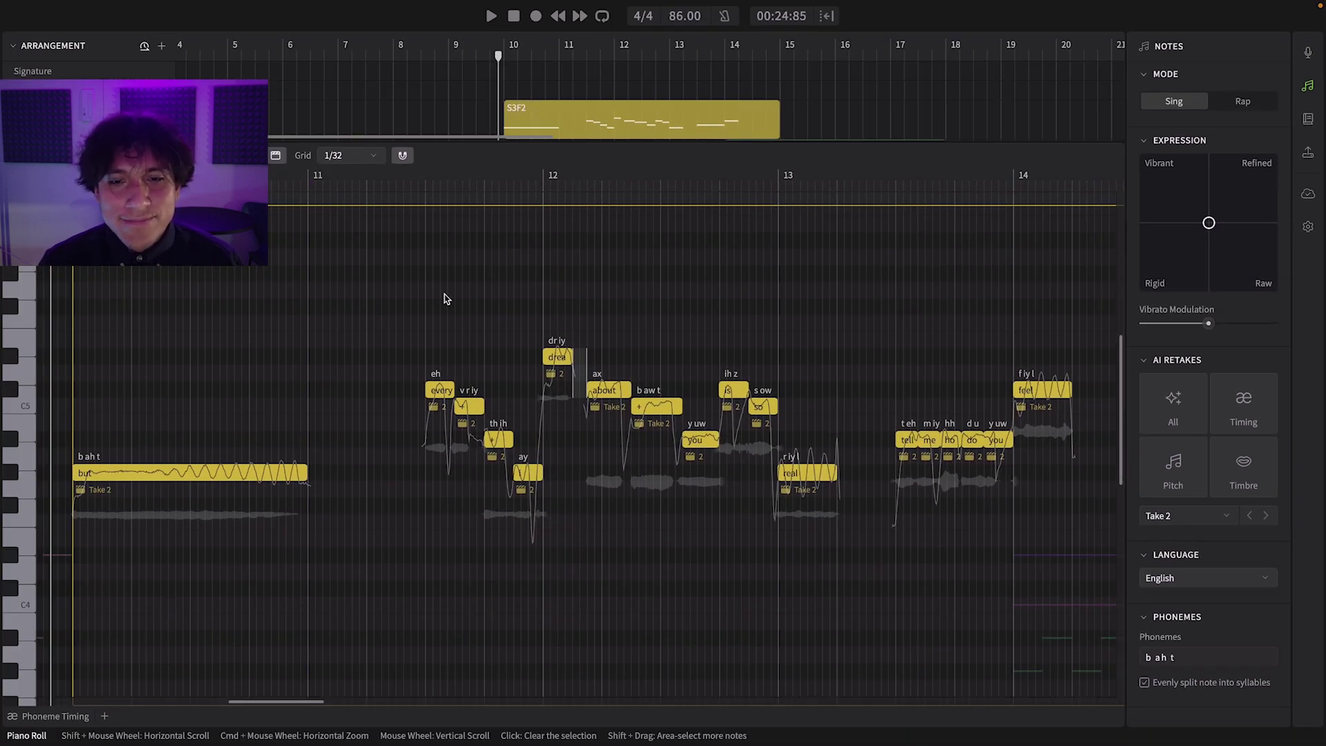
{"action": "key", "text": "space"}
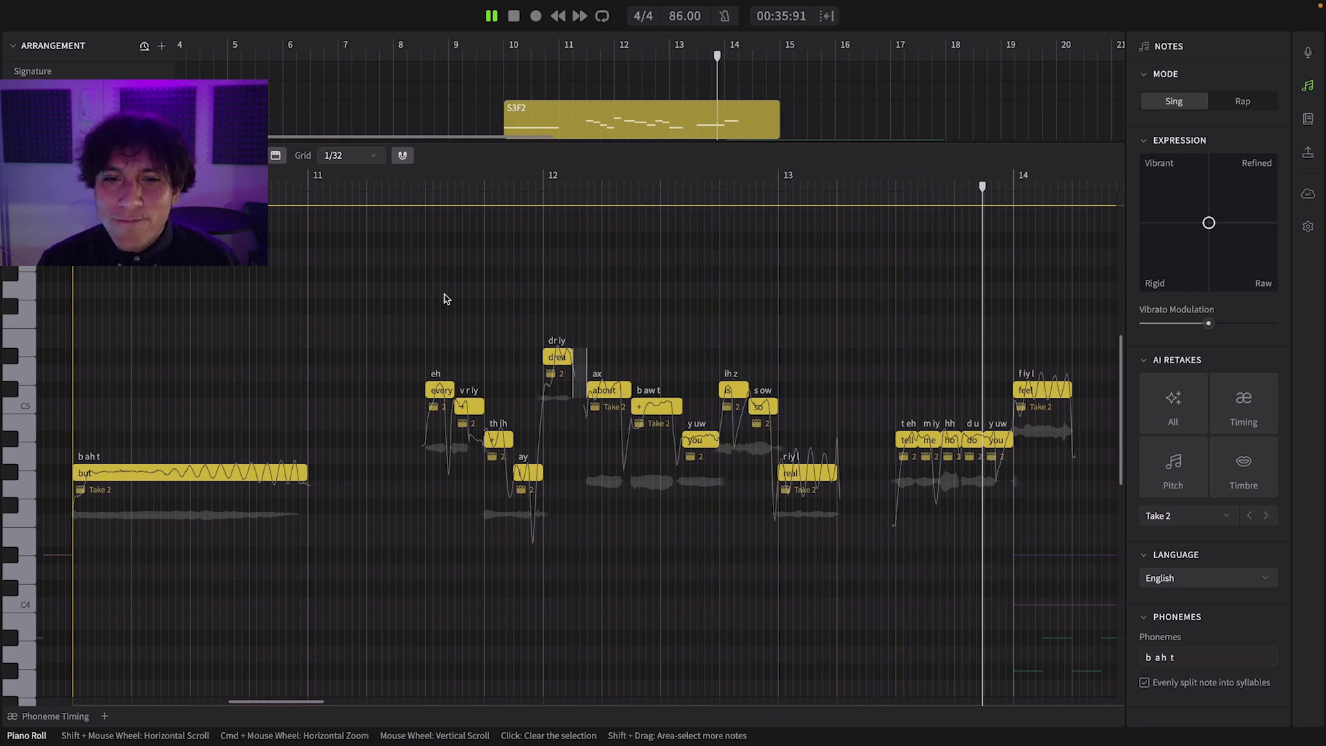
{"action": "key", "text": "space"}
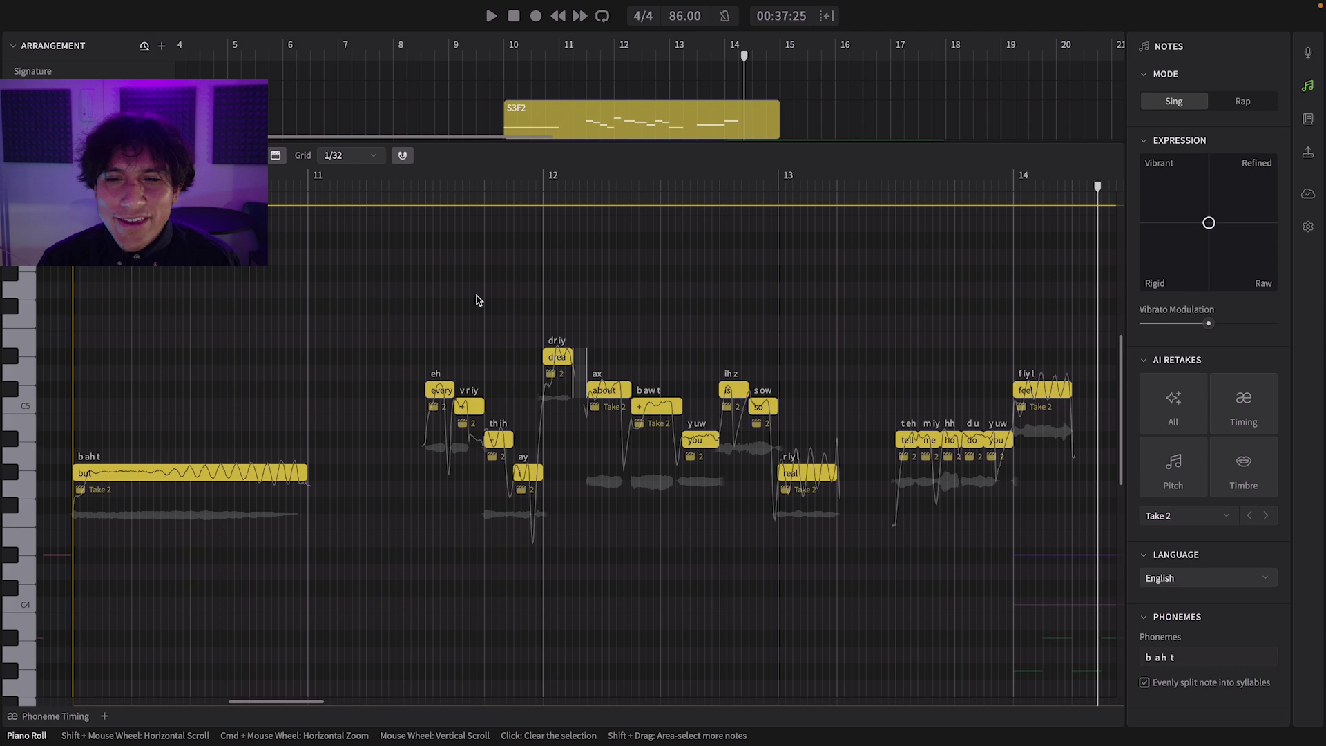
Retake the pitch of notes 'about' through 'so' up to Take 4 and play them
{"action": "left_click_drag", "start_coordinate": [601, 321], "coordinate": [758, 469]}
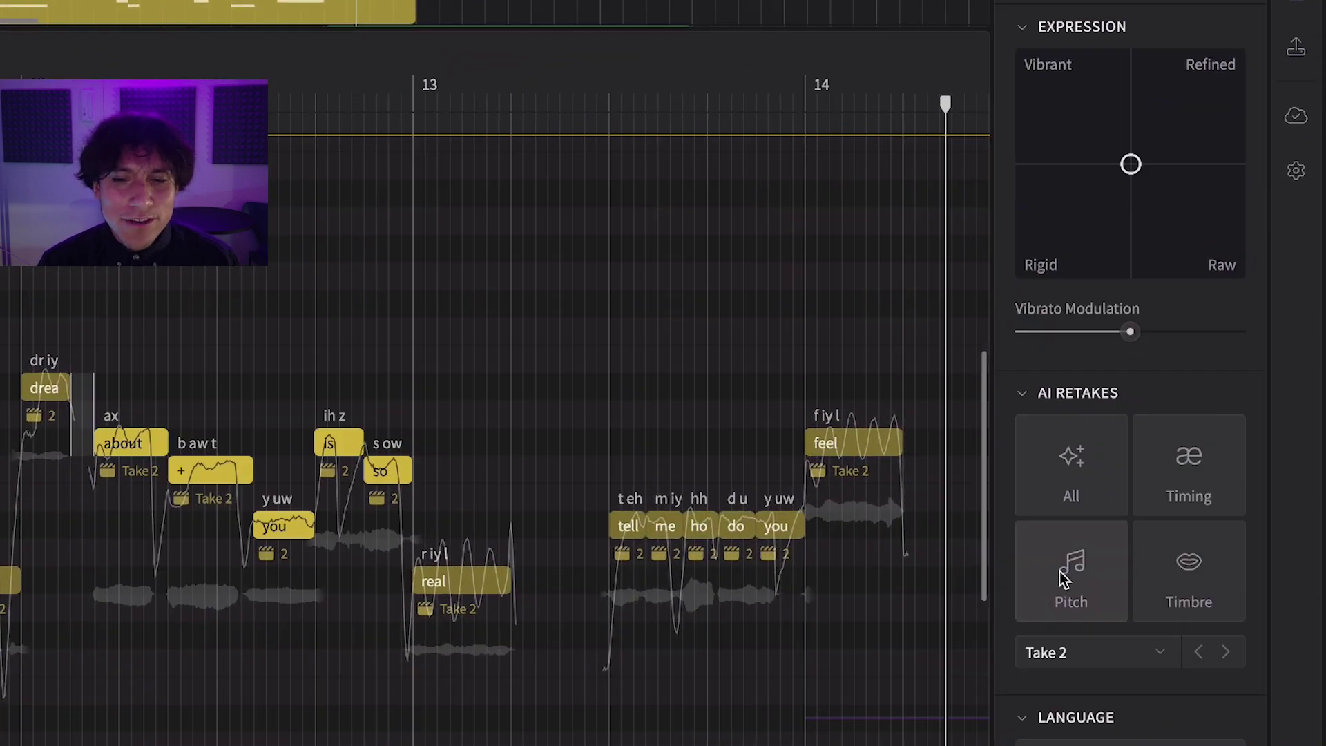
{"action": "left_click", "coordinate": [1060, 572]}
{"action": "left_click", "coordinate": [1062, 570]}
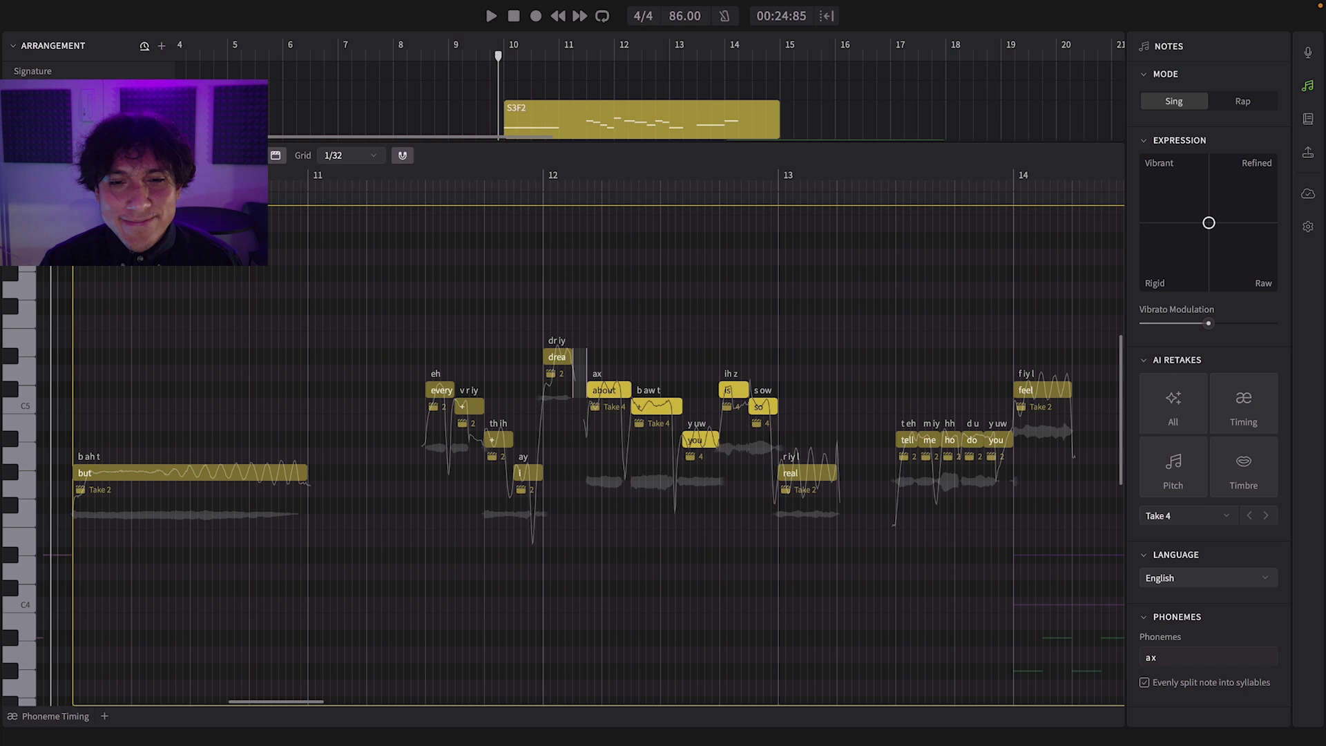
{"action": "key", "text": "space"}
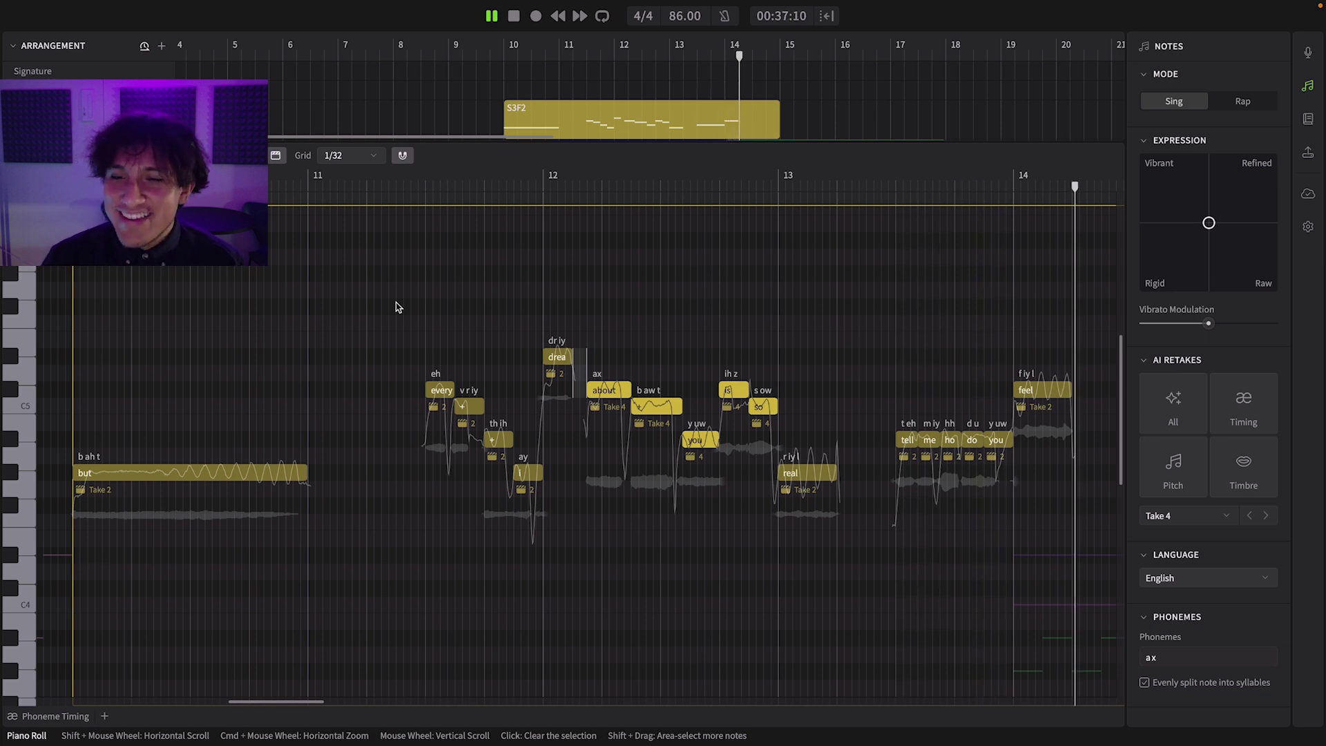
{"action": "key", "text": "space"}
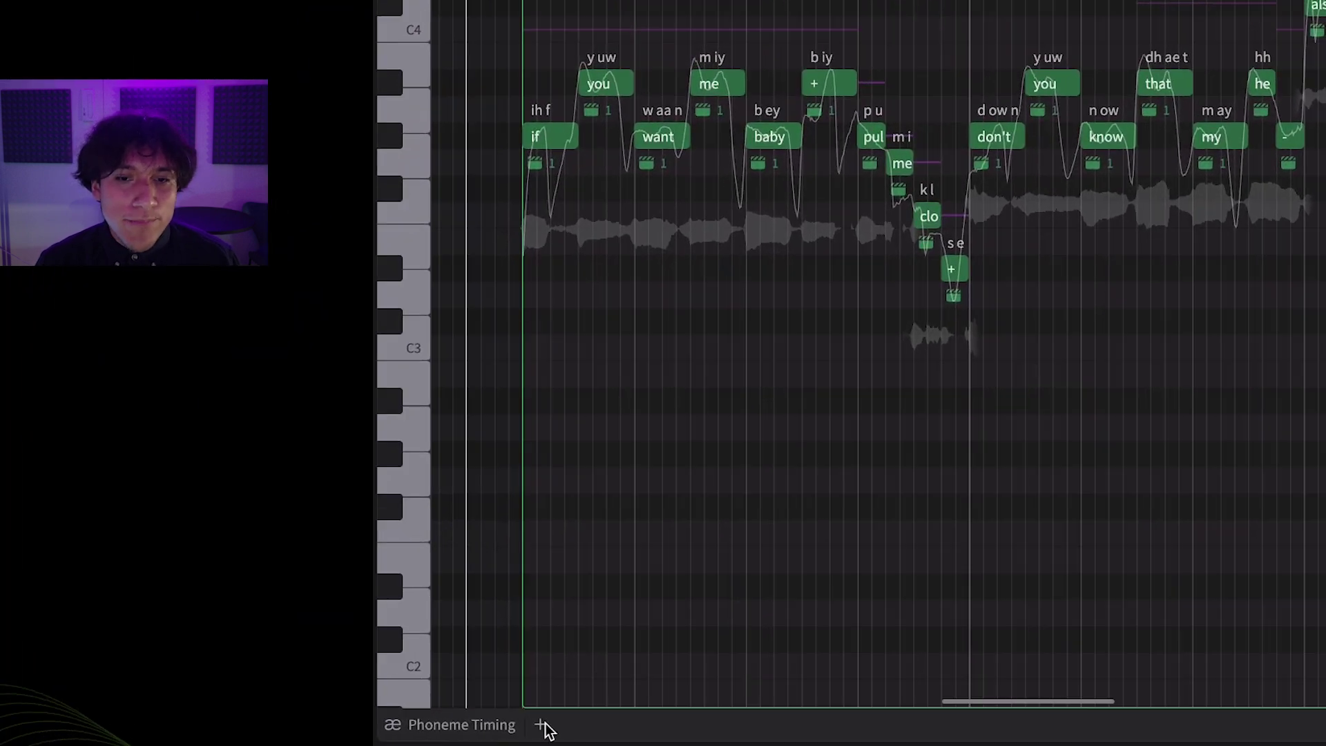
Add a Vibrato Envelope curve lane below the notes, then play the green section
{"action": "left_click", "coordinate": [106, 716]}
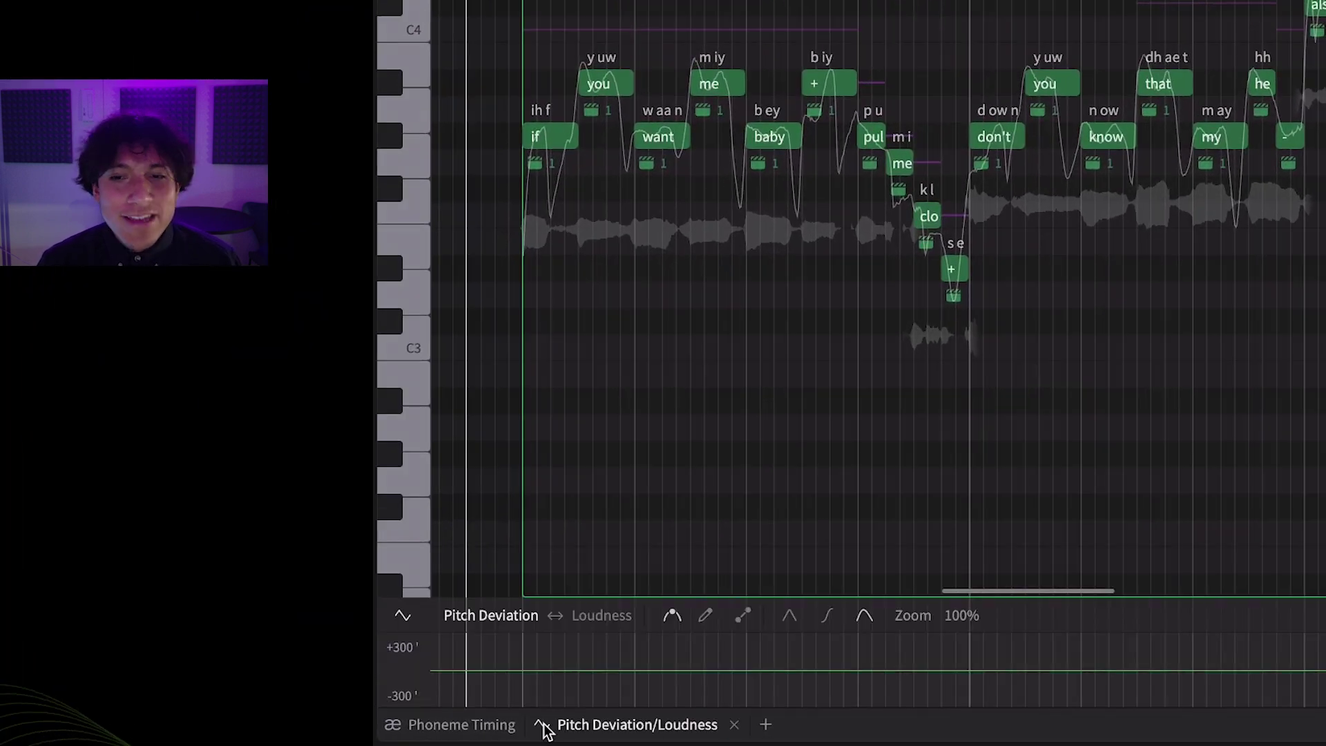
{"action": "left_click", "coordinate": [523, 615]}
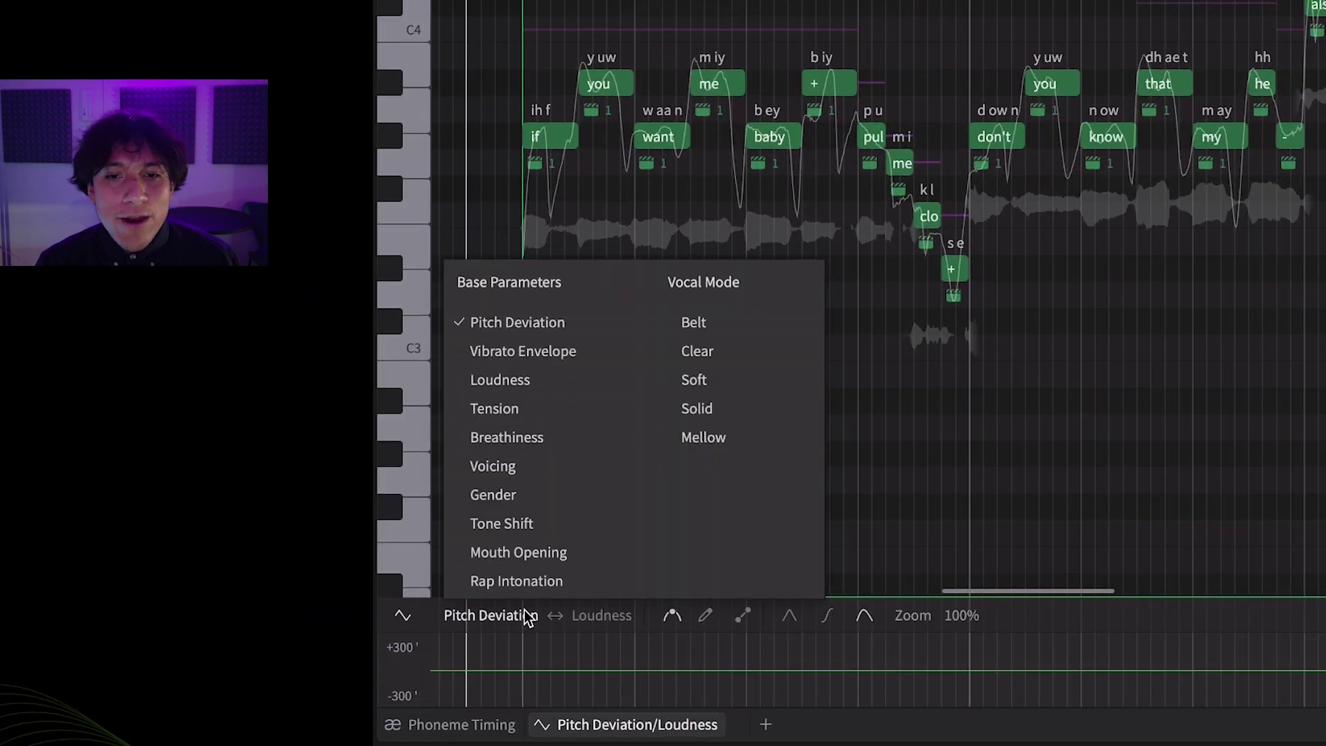
{"action": "left_click", "coordinate": [615, 353]}
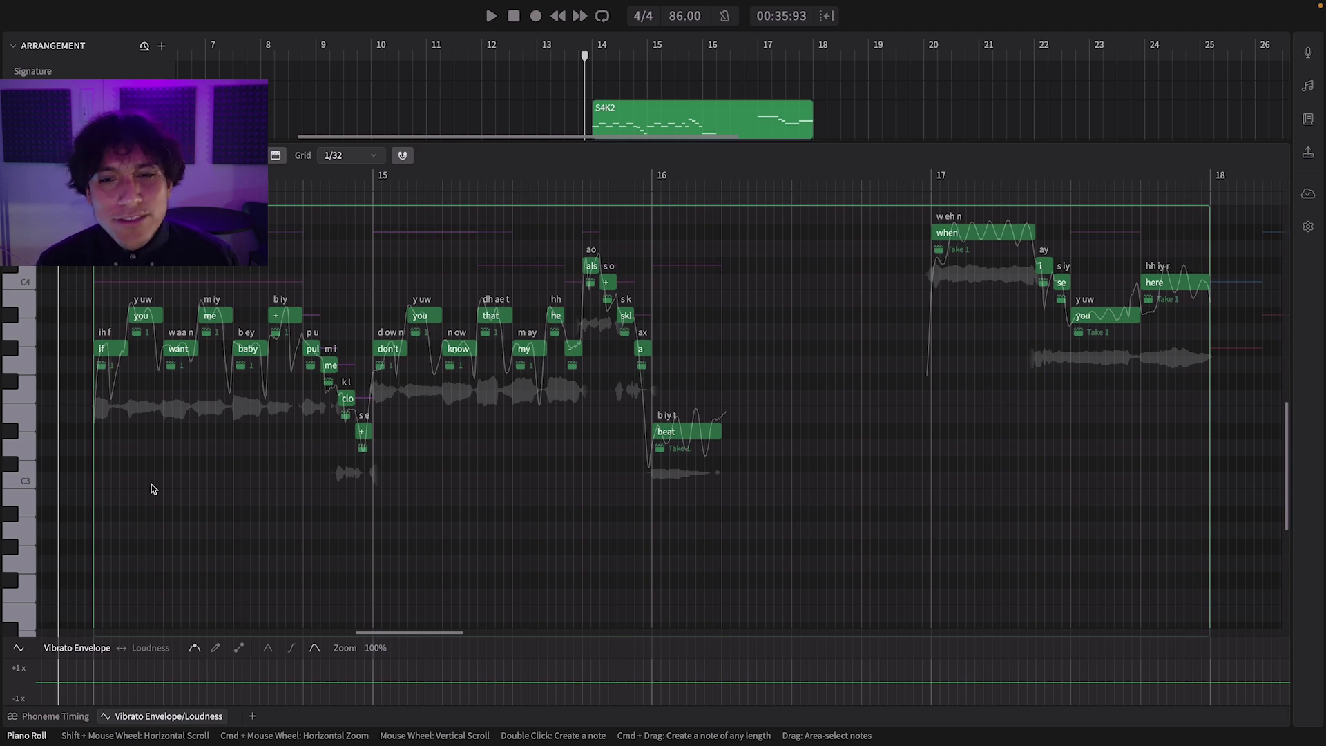
{"action": "left_click", "coordinate": [1308, 55]}
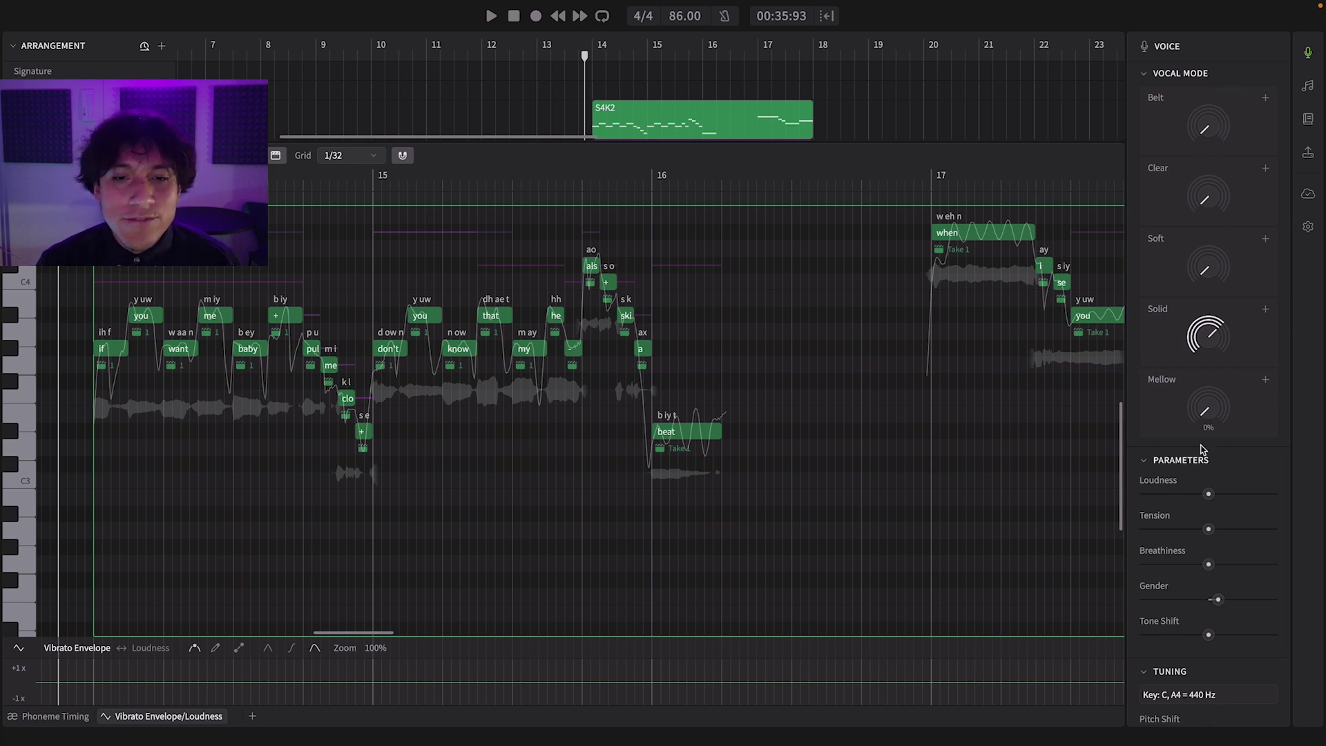
{"action": "left_click", "coordinate": [1309, 56]}
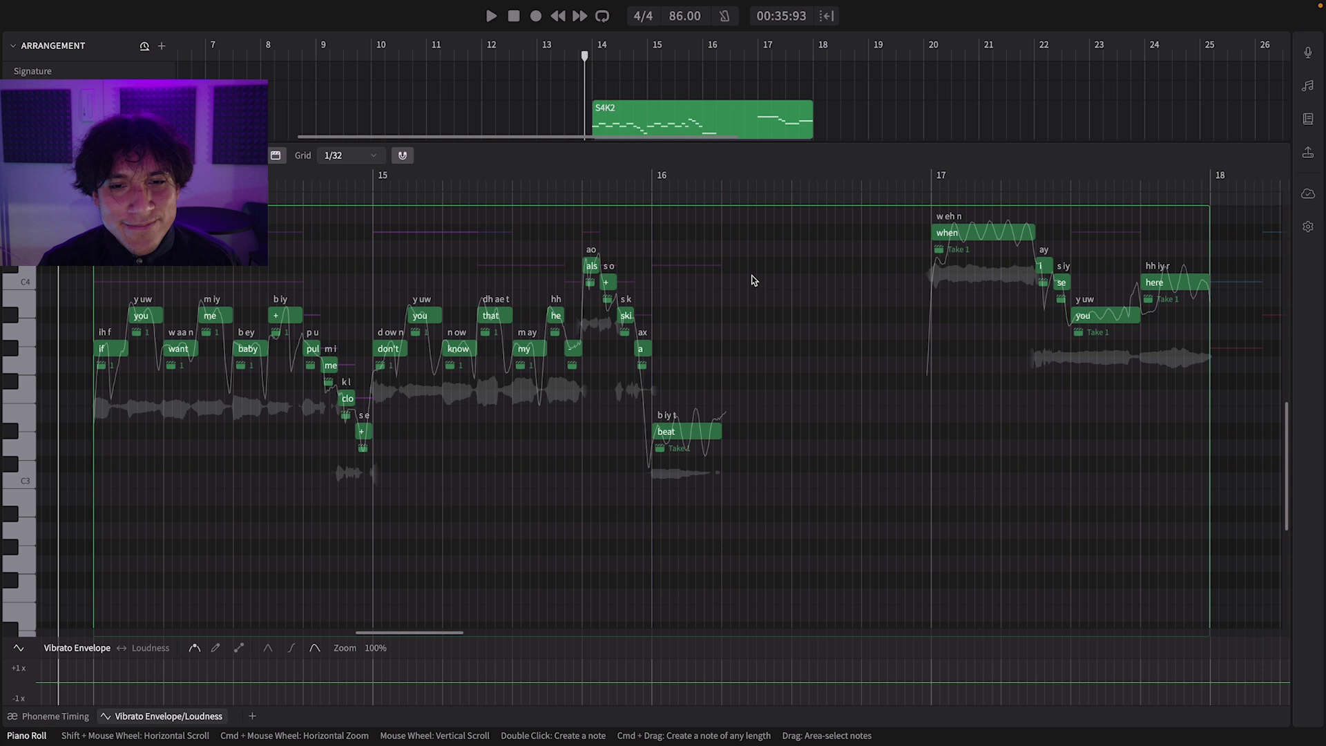
{"action": "key", "text": "space"}
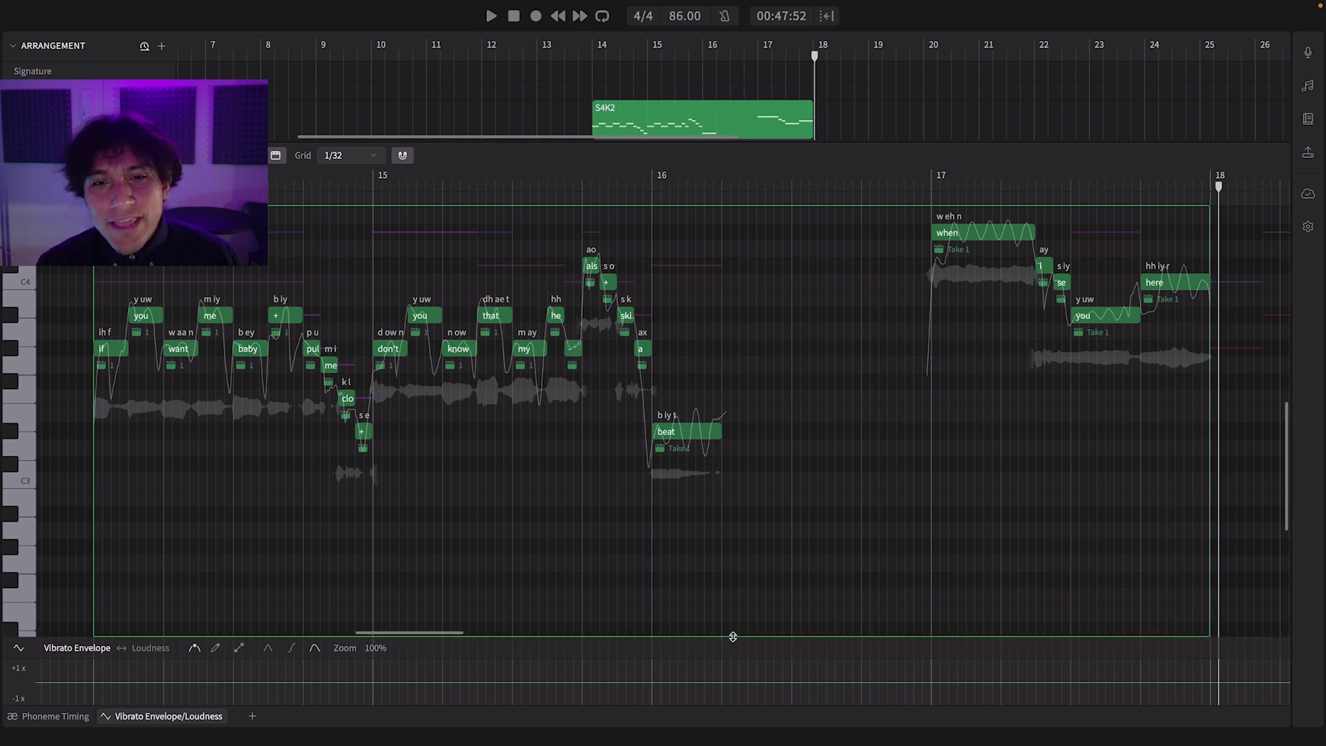
Enlarge the envelope lane, draw vibrato dips under 'beat' and 'when', and a rise to bar 18
{"action": "left_click_drag", "start_coordinate": [732, 637], "coordinate": [743, 493]}
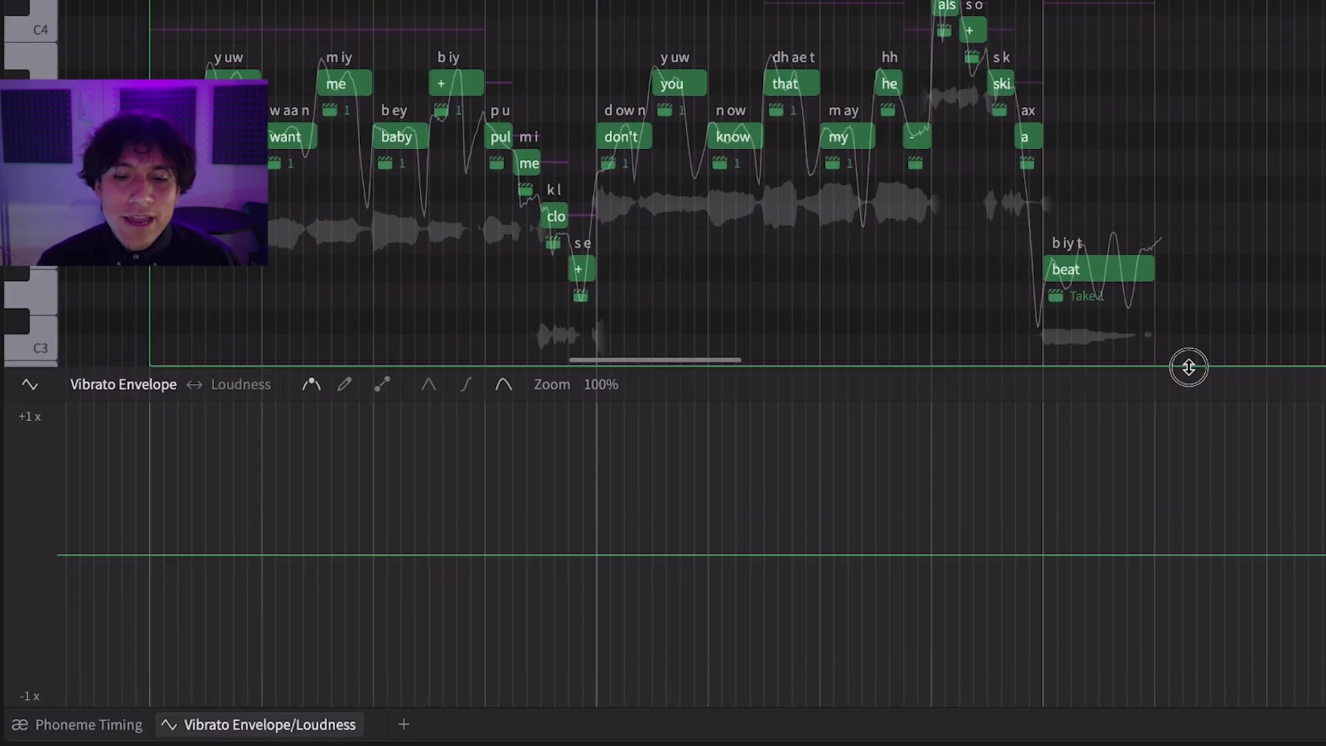
{"action": "left_click_drag", "start_coordinate": [1188, 366], "coordinate": [1187, 363]}
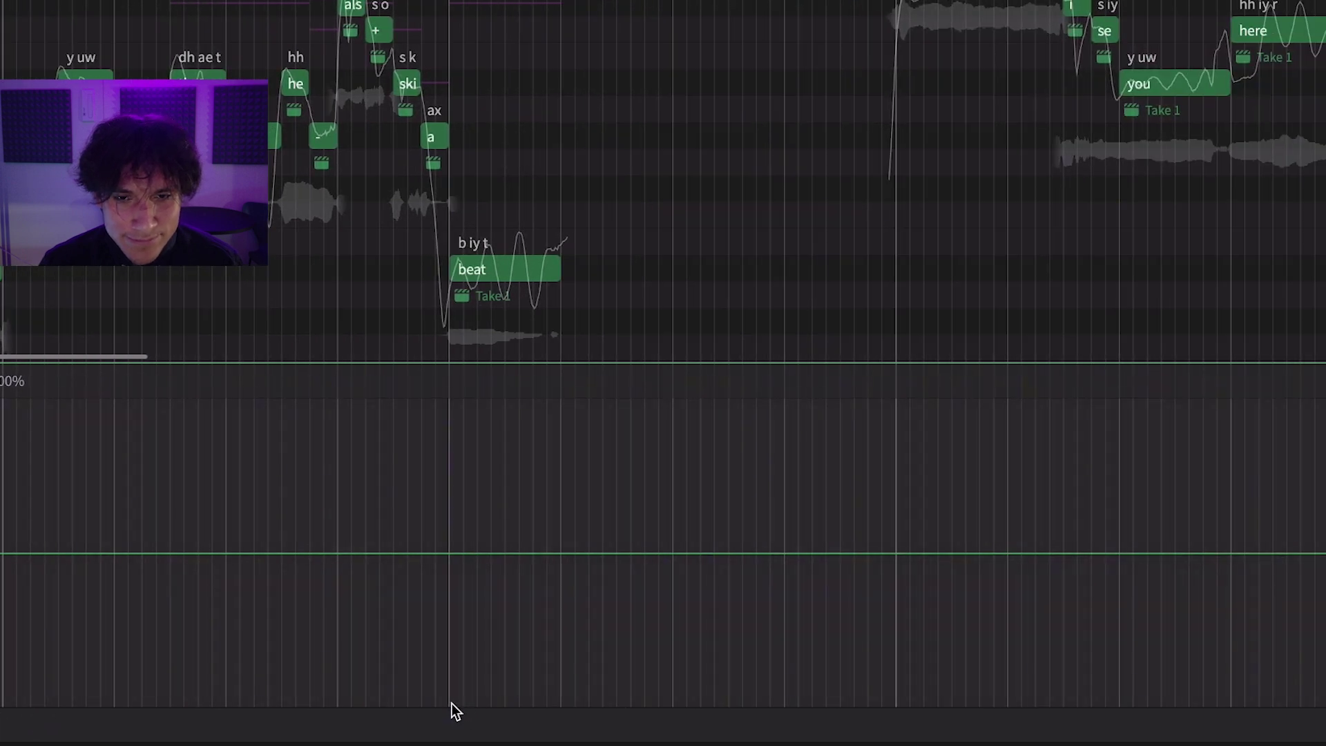
{"action": "left_click_drag", "start_coordinate": [449, 703], "coordinate": [562, 706]}
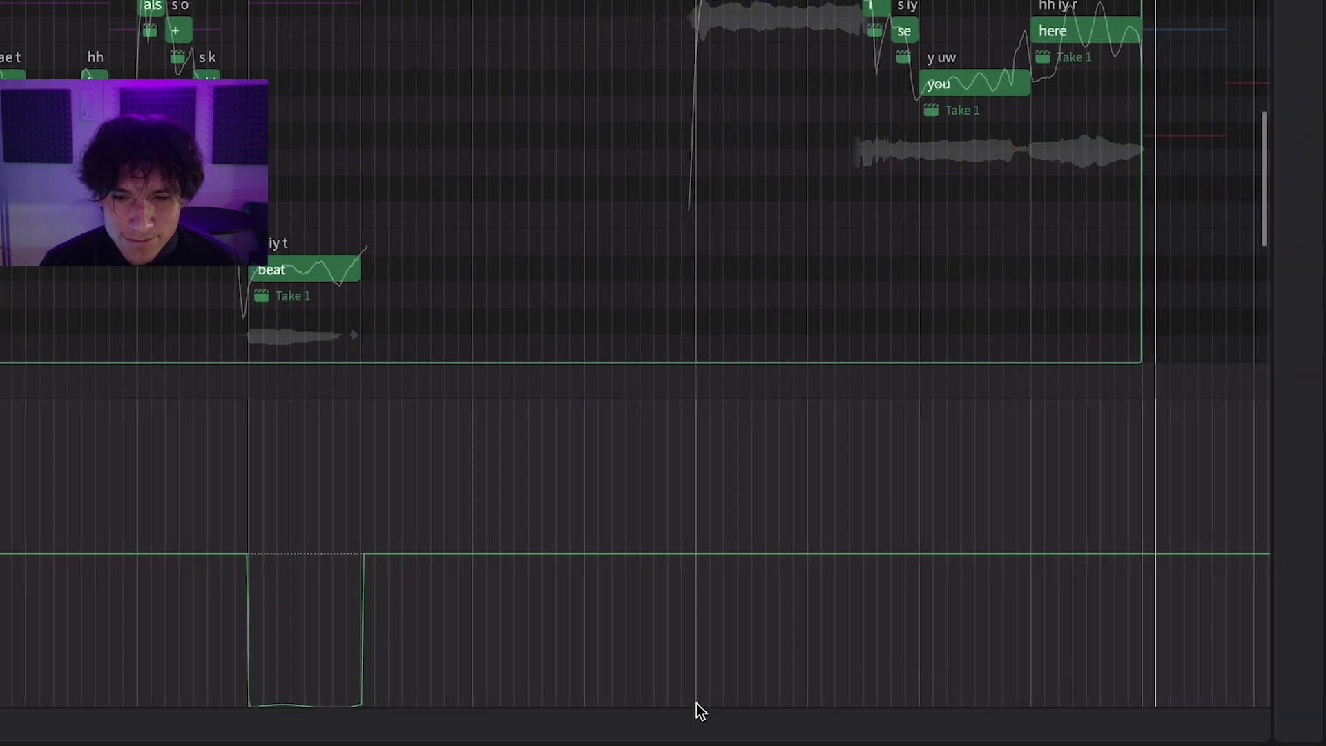
{"action": "mouse_move", "coordinate": [696, 702]}
{"action": "left_mouse_down"}
{"action": "mouse_move", "coordinate": [840, 703]}
{"action": "mouse_move", "coordinate": [876, 681]}
{"action": "mouse_move", "coordinate": [900, 624]}
{"action": "left_mouse_up"}
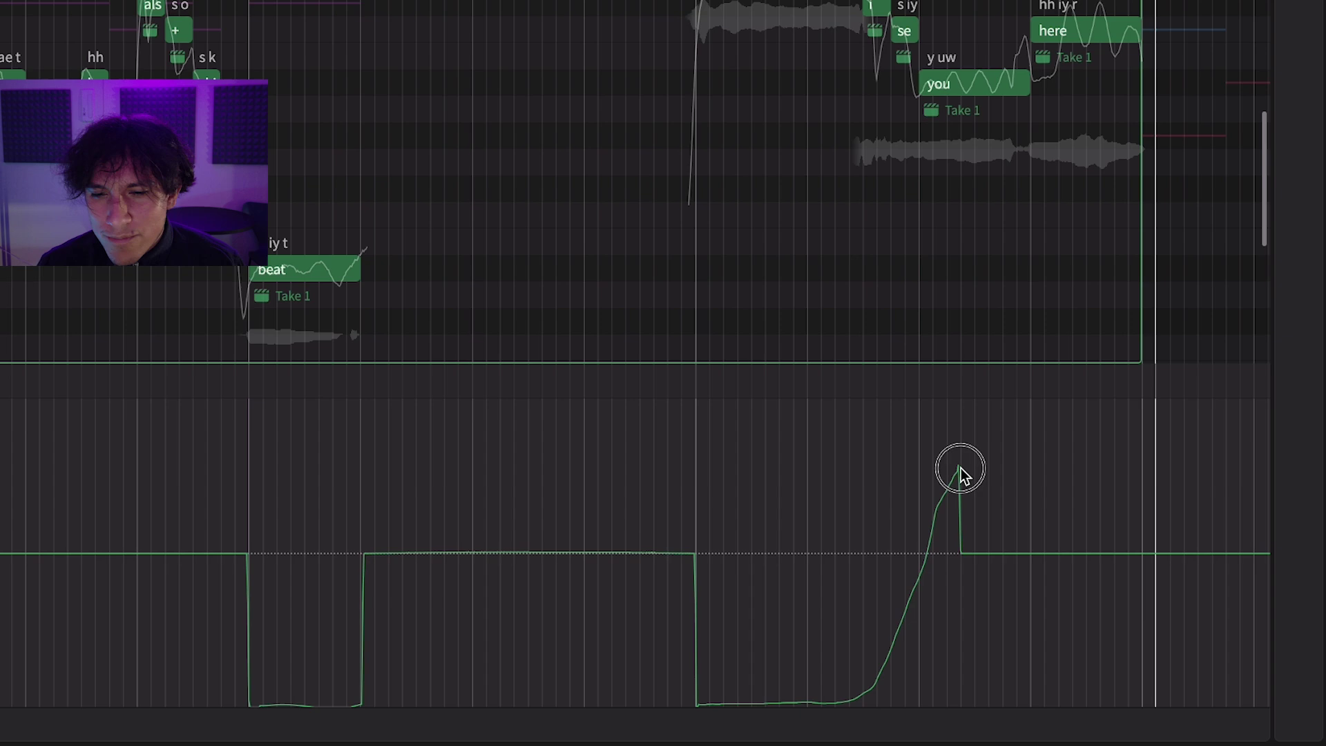
{"action": "left_click_drag", "start_coordinate": [1118, 402], "coordinate": [1142, 404]}
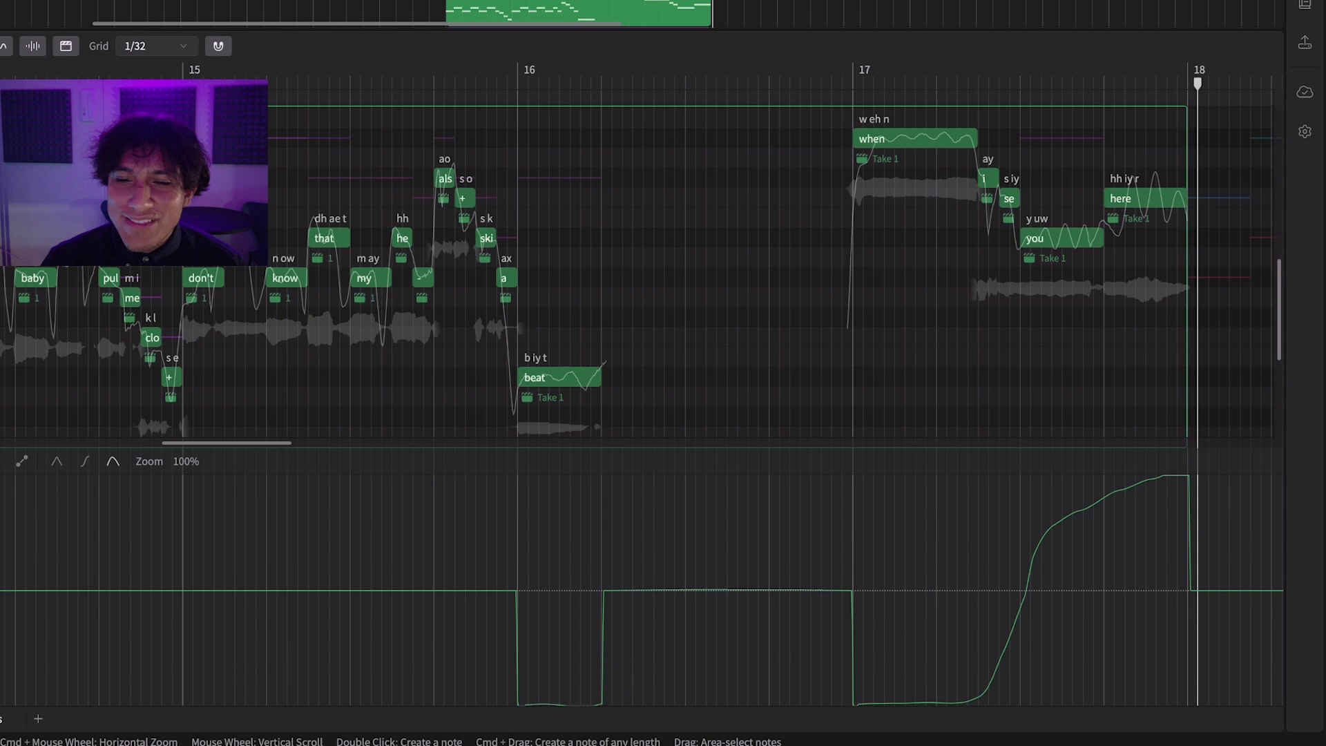
{"action": "key", "text": "space"}
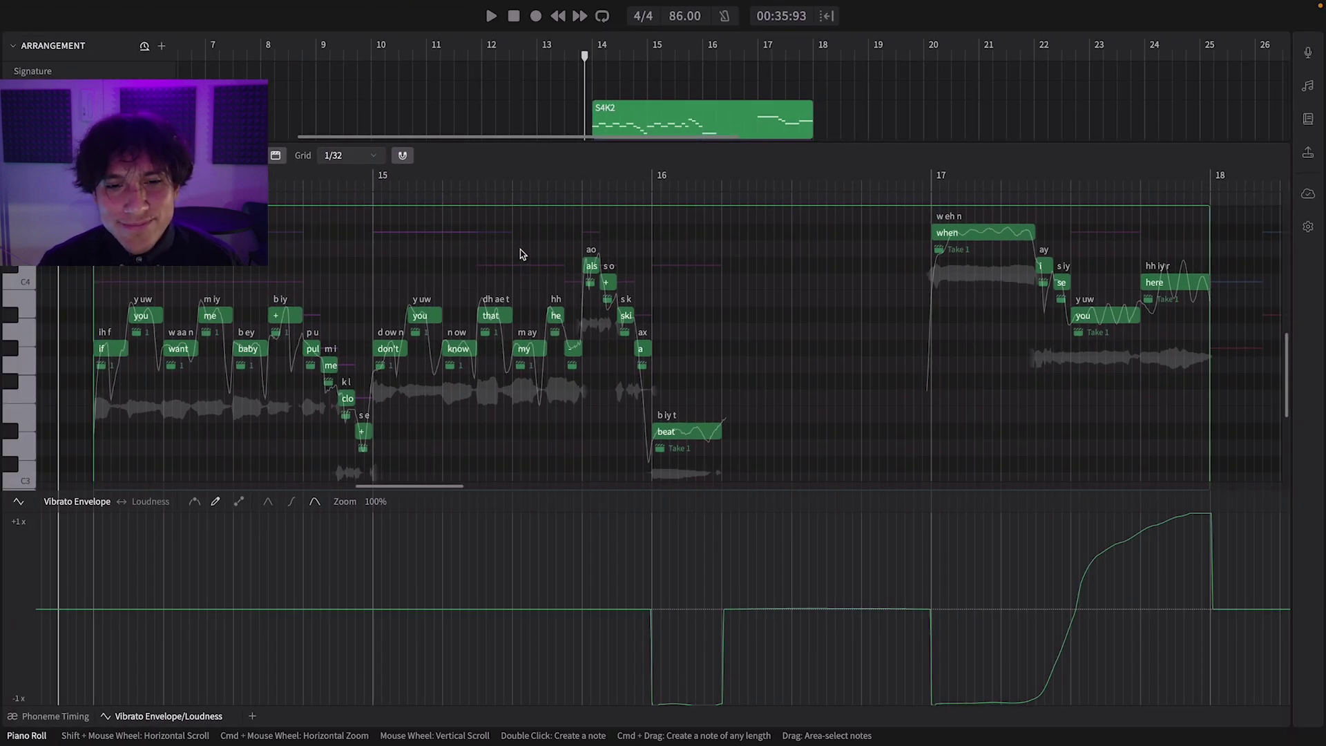
Play the green section with its redrawn vibrato envelope
{"action": "key", "text": "space"}
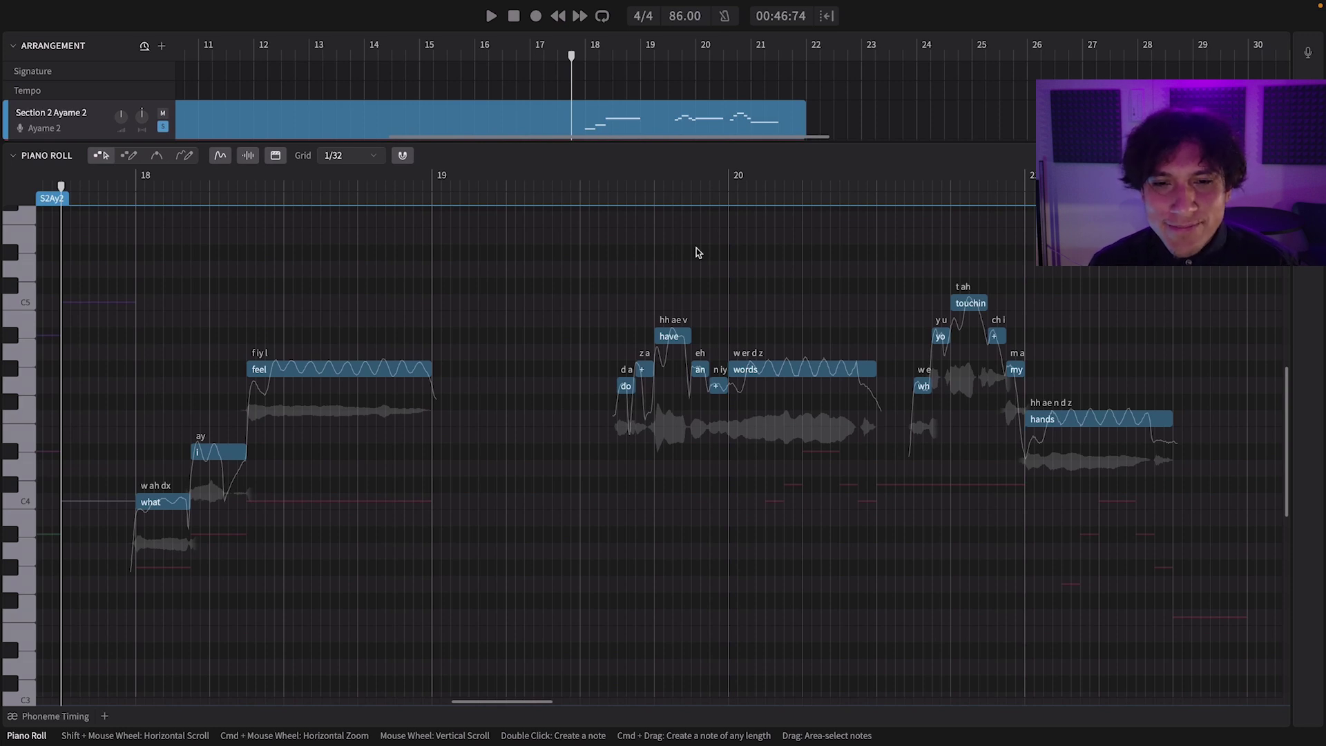
Play the blue phrase, then pull the end of 'feel' into a pitch spike with Pitch Edit
{"action": "key", "text": "space"}
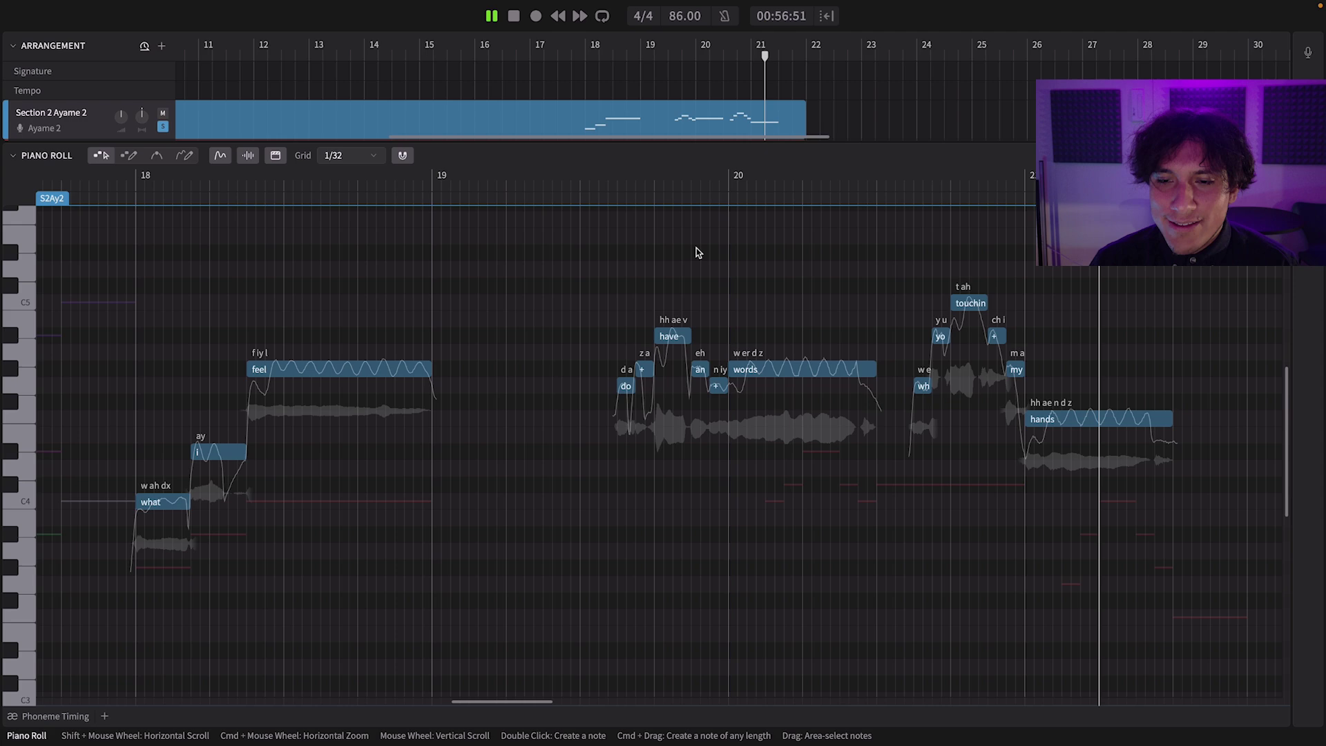
{"action": "key", "text": "space"}
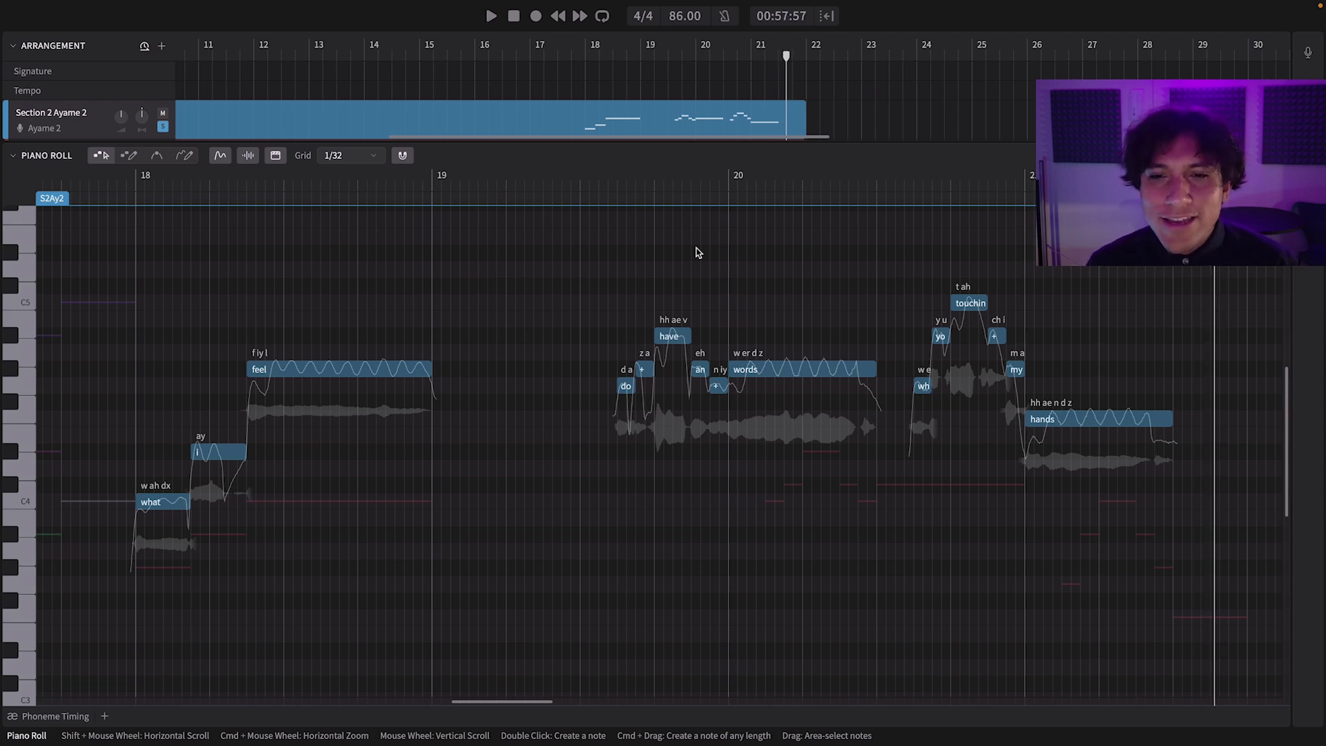
{"action": "left_click", "coordinate": [156, 155]}
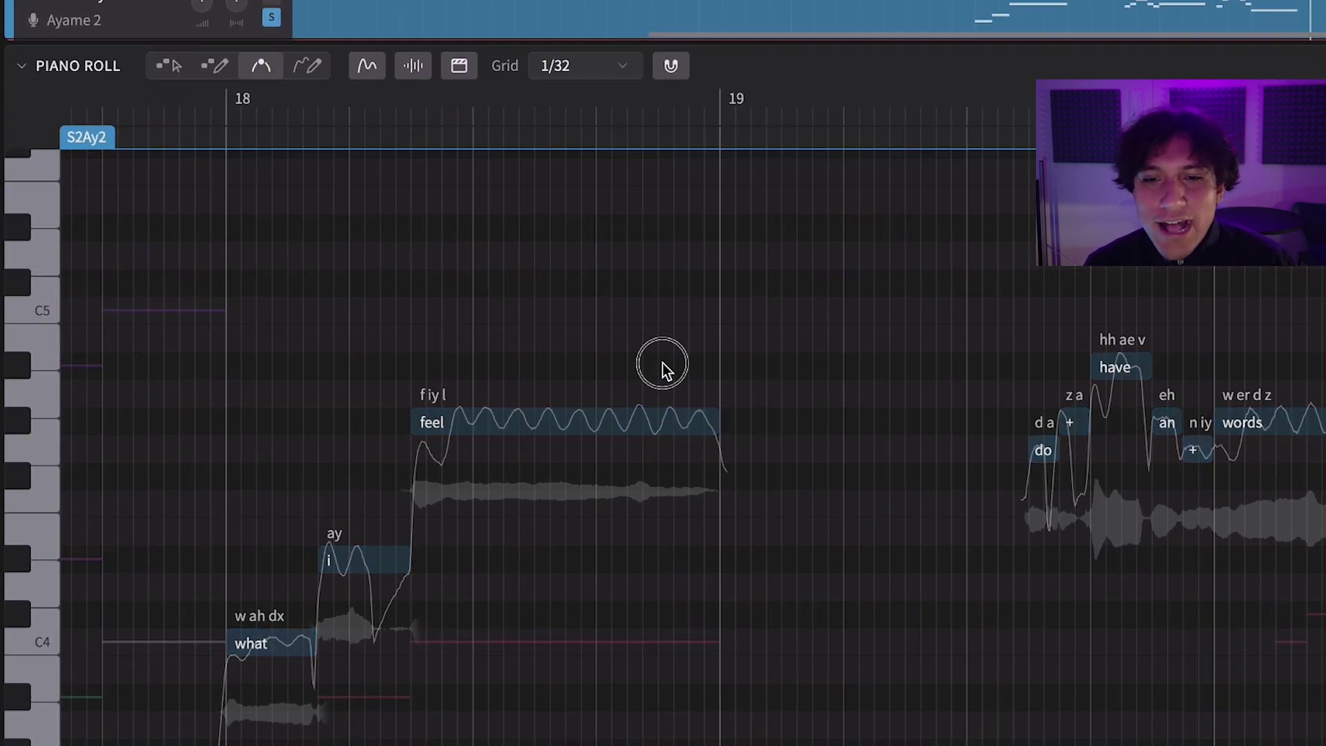
{"action": "mouse_move", "coordinate": [661, 364]}
{"action": "left_mouse_down"}
{"action": "mouse_move", "coordinate": [477, 359]}
{"action": "mouse_move", "coordinate": [560, 365]}
{"action": "mouse_move", "coordinate": [603, 352]}
{"action": "mouse_move", "coordinate": [714, 229]}
{"action": "left_mouse_up"}
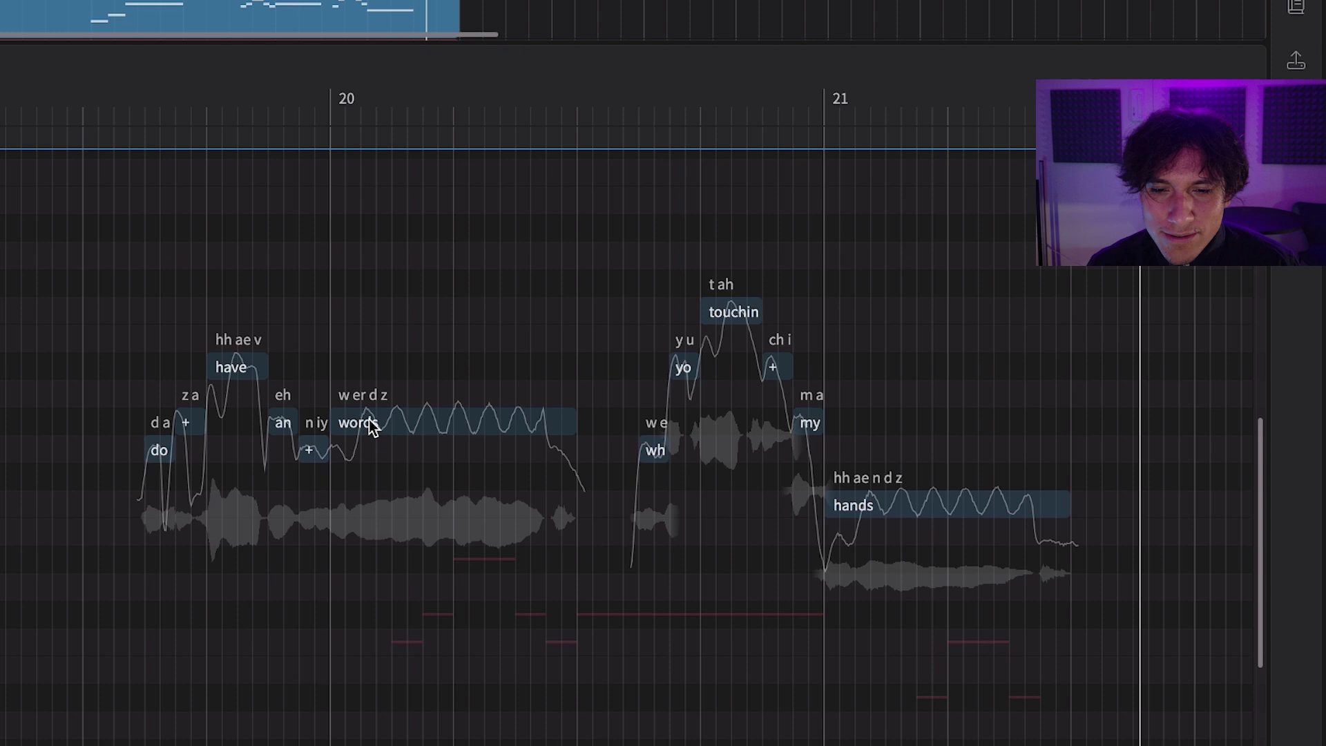
Add control points on 'words', raise a vibrato peak, and replay from the phrase start
{"action": "left_click", "coordinate": [398, 420]}
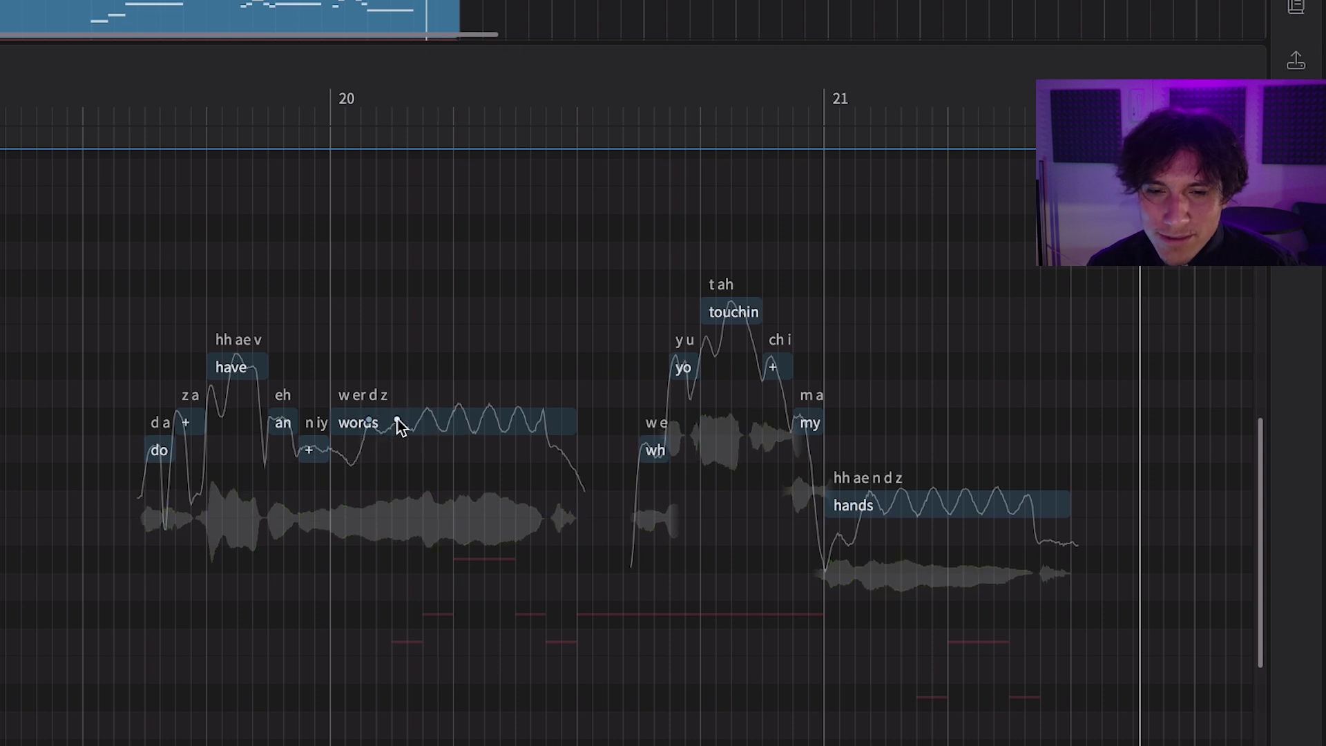
{"action": "left_click", "coordinate": [426, 421]}
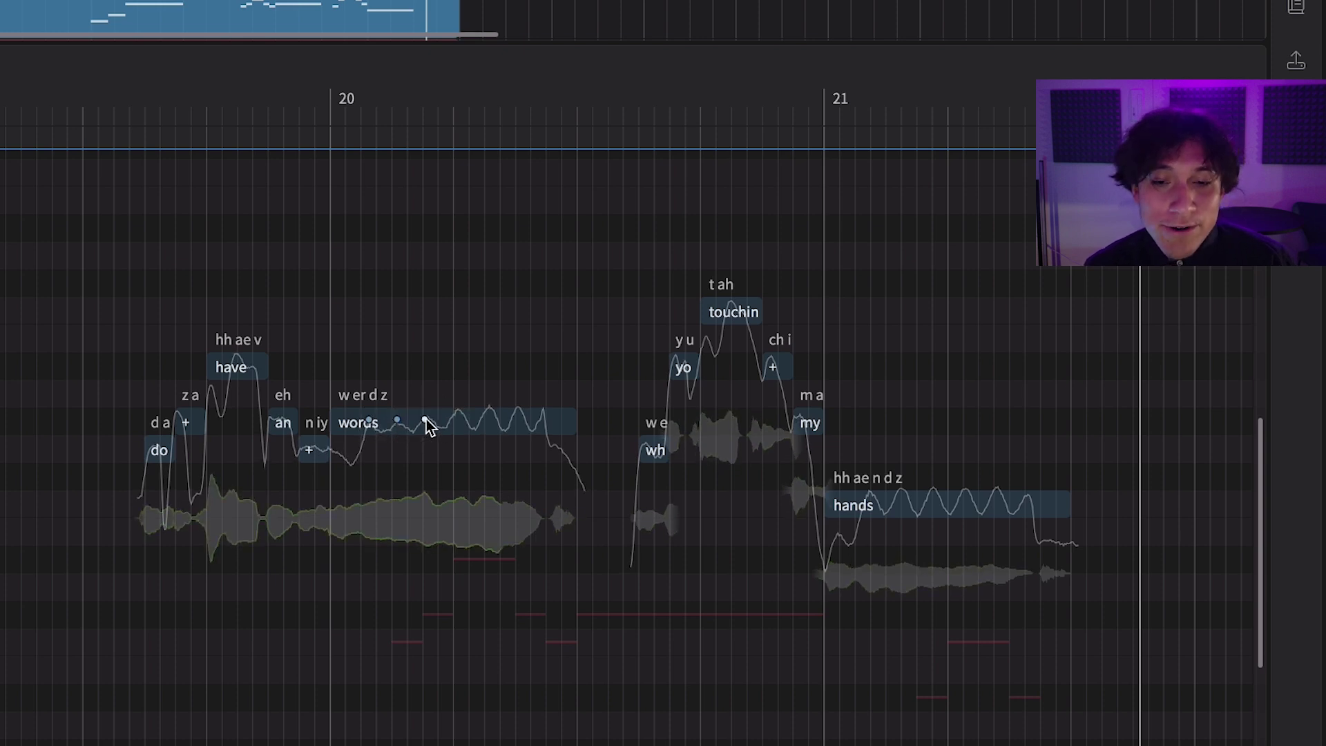
{"action": "left_click", "coordinate": [485, 419]}
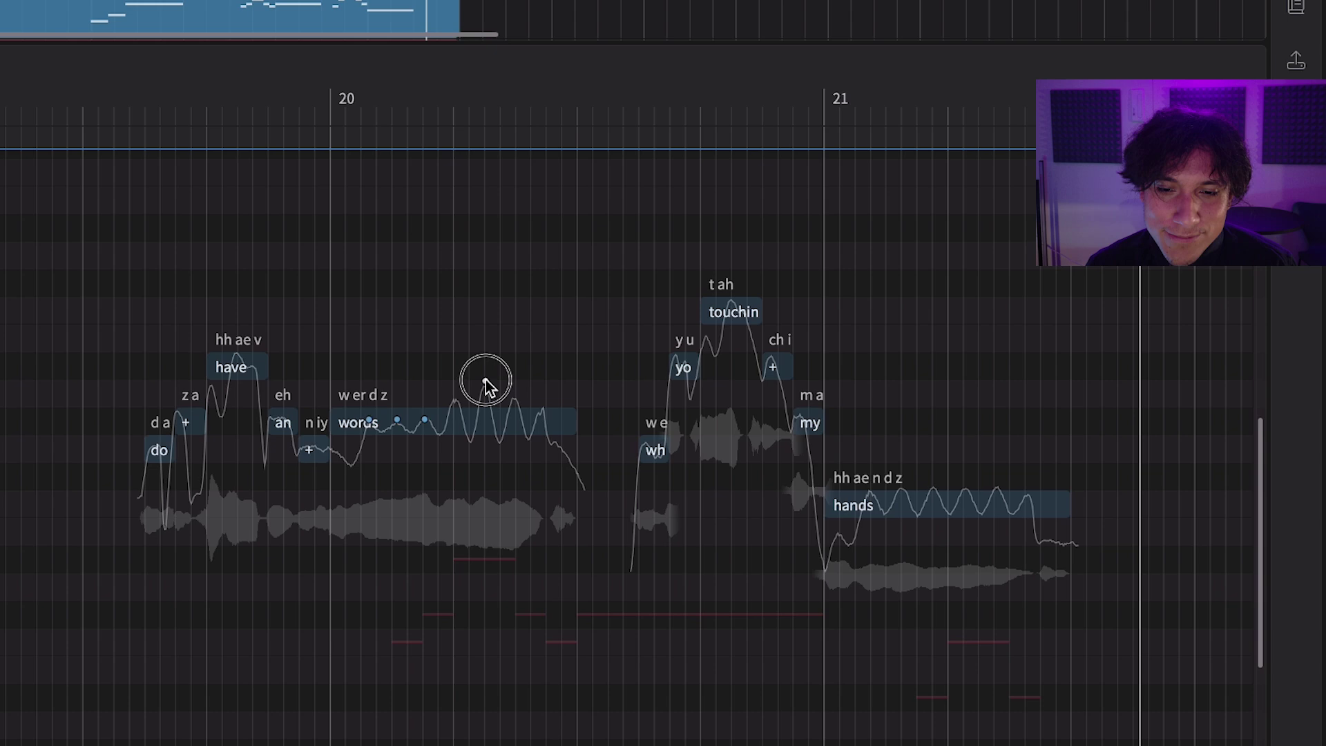
{"action": "left_click_drag", "start_coordinate": [487, 379], "coordinate": [489, 364]}
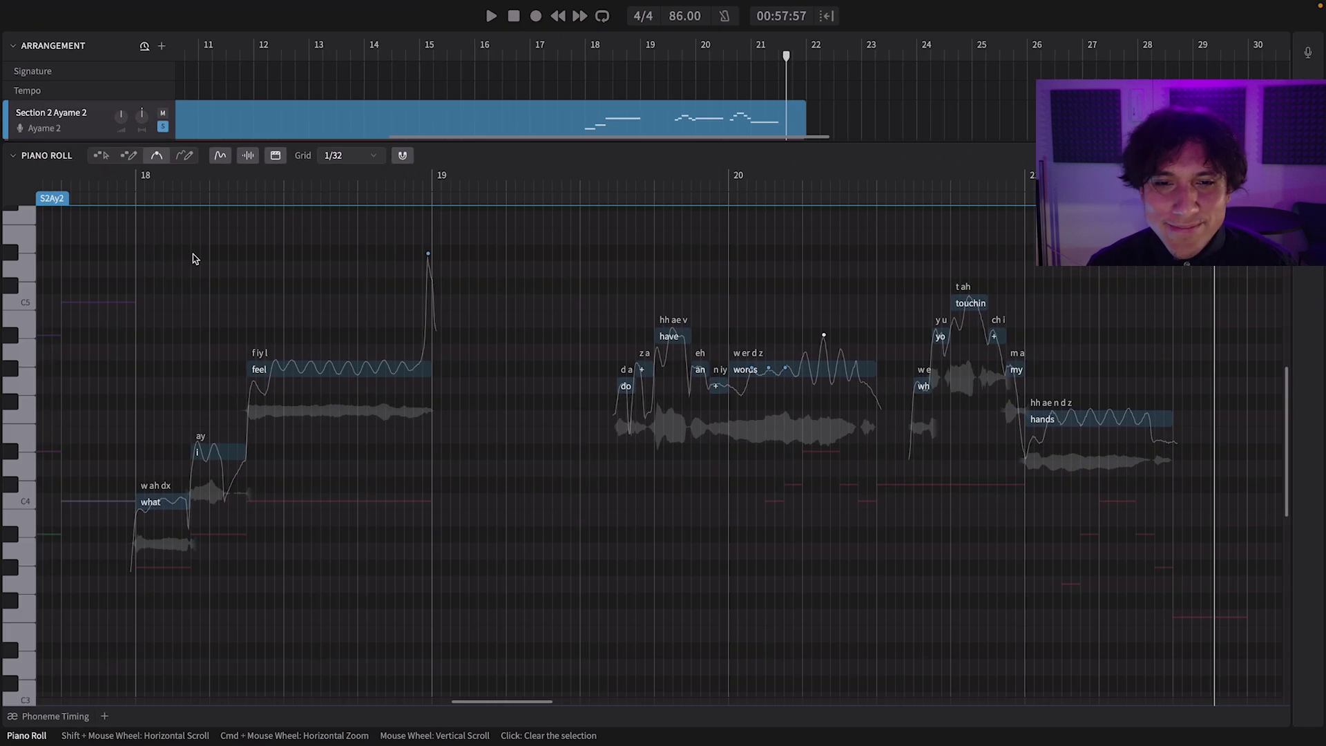
{"action": "left_click", "coordinate": [61, 186]}
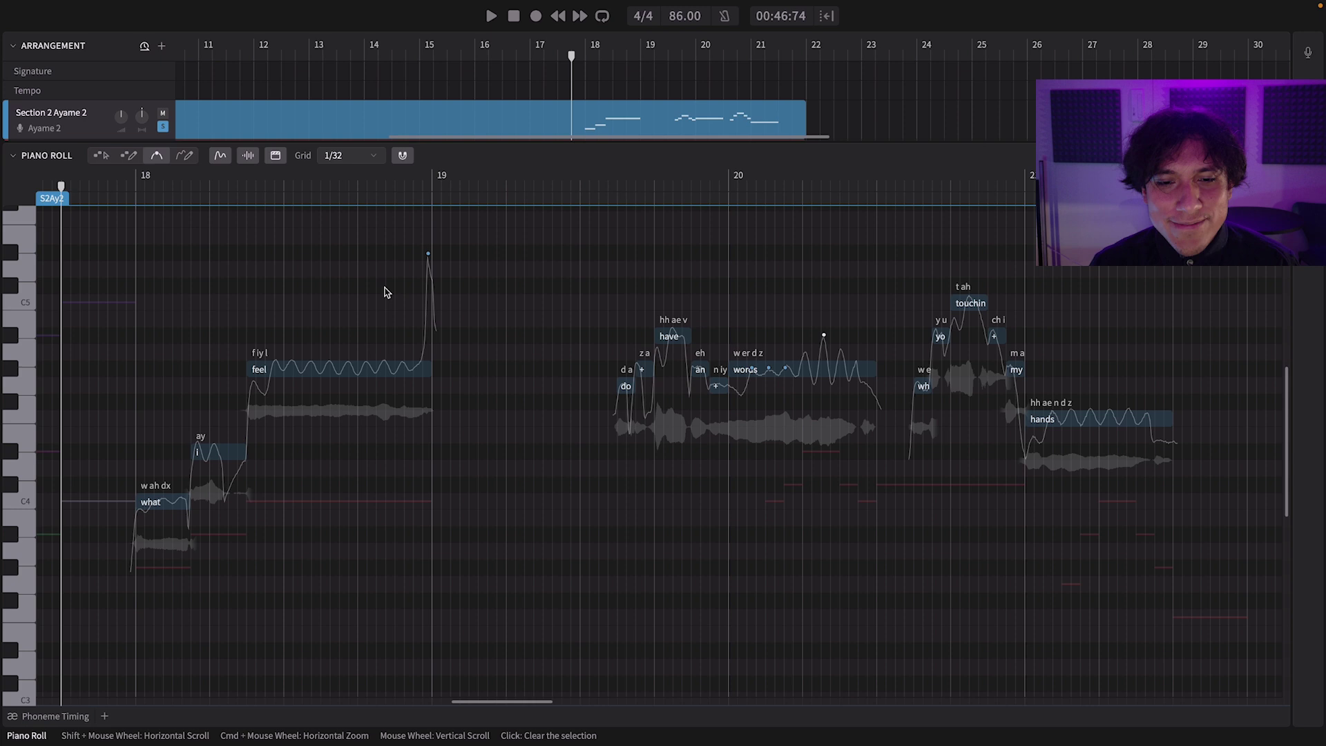
{"action": "key", "text": "space"}
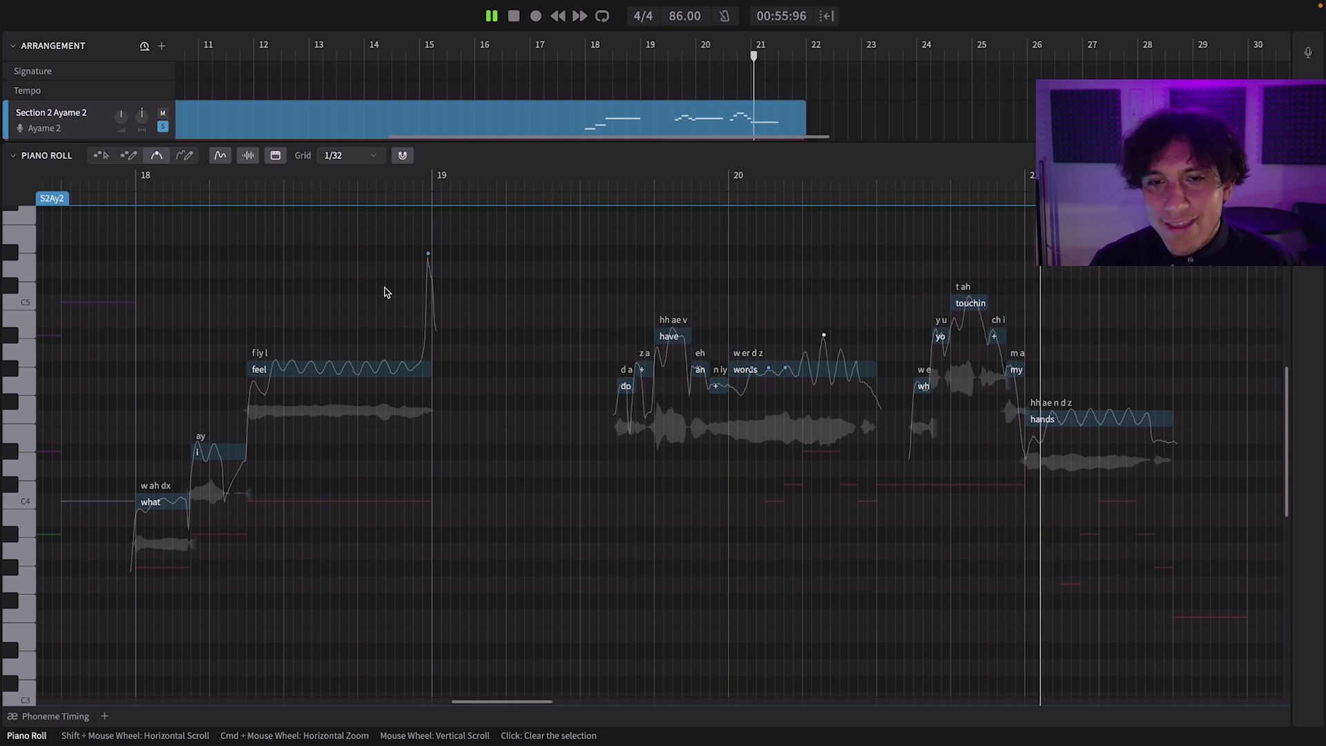
Deepen the vibrato on 'hands', narrow it to a shorter span, and audition the result
{"action": "key", "text": "space"}
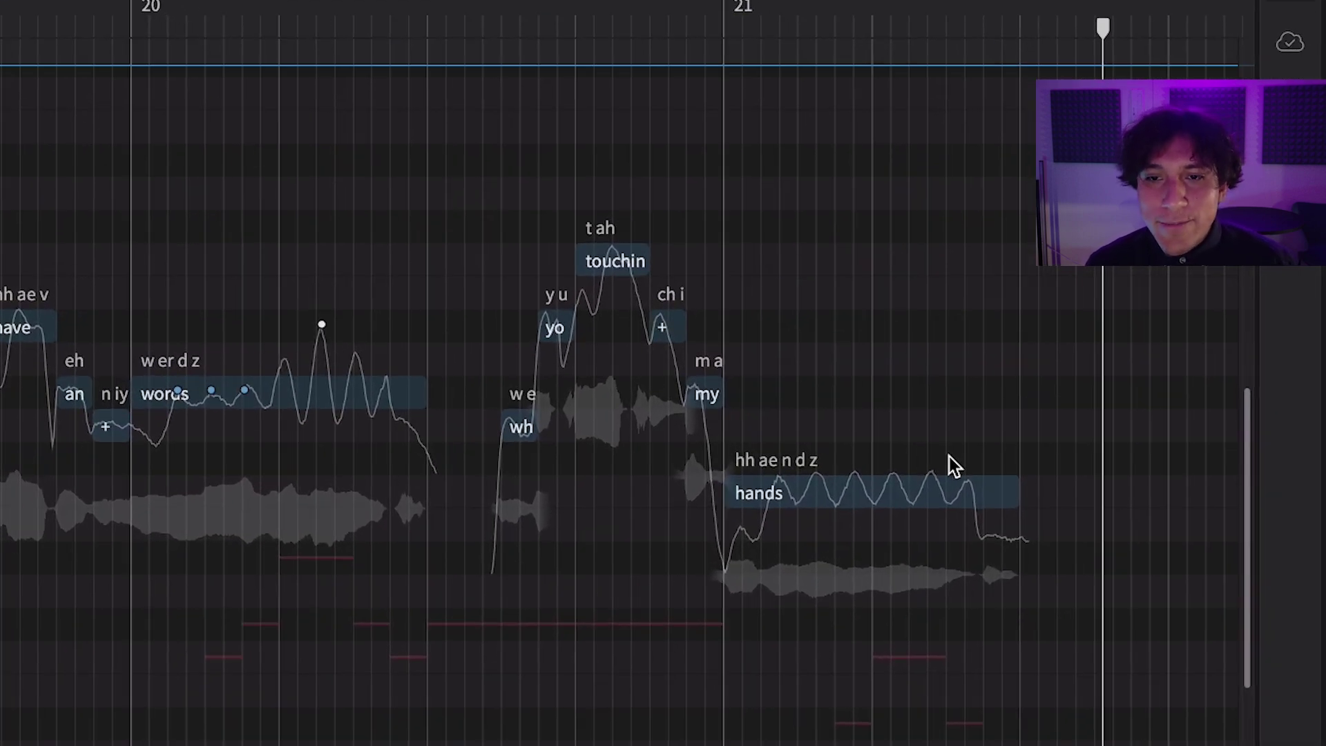
{"action": "left_click_drag", "start_coordinate": [950, 458], "coordinate": [768, 525]}
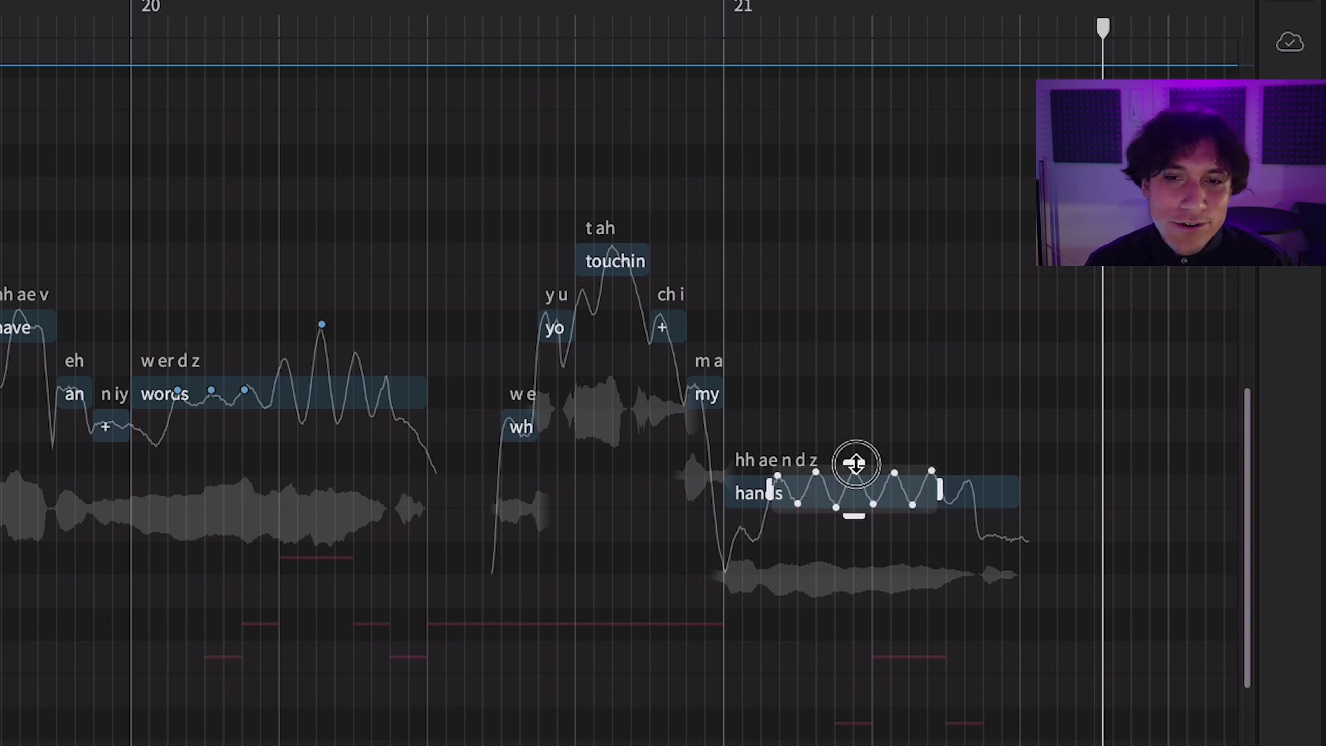
{"action": "left_click_drag", "start_coordinate": [856, 461], "coordinate": [856, 455]}
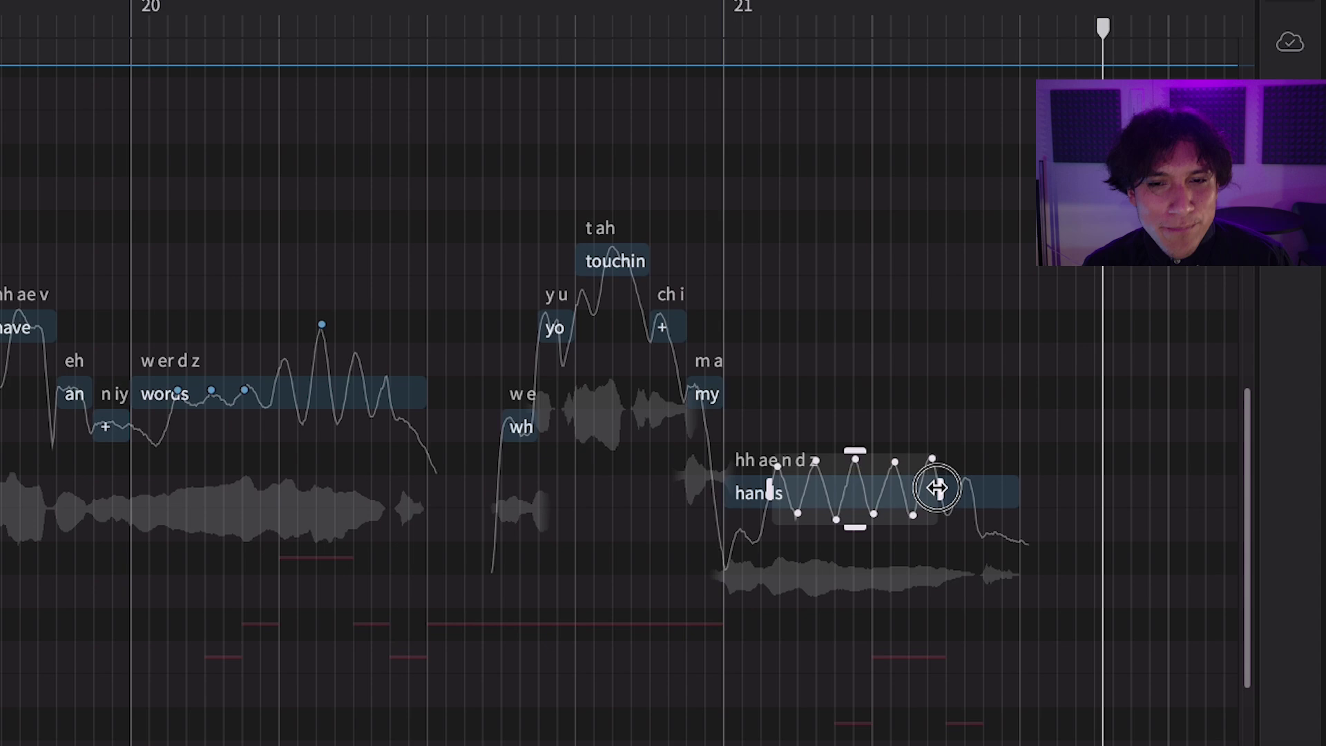
{"action": "left_click_drag", "start_coordinate": [937, 488], "coordinate": [911, 490]}
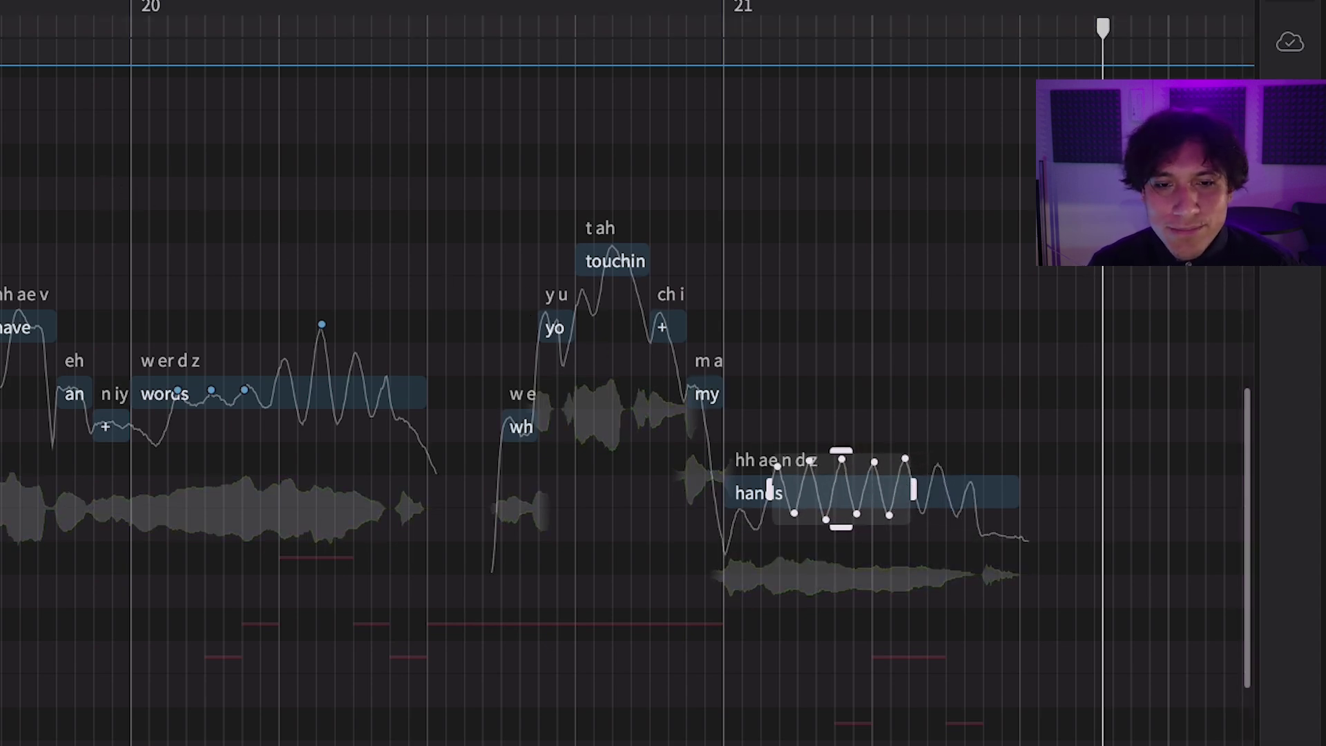
{"action": "key", "text": "space"}
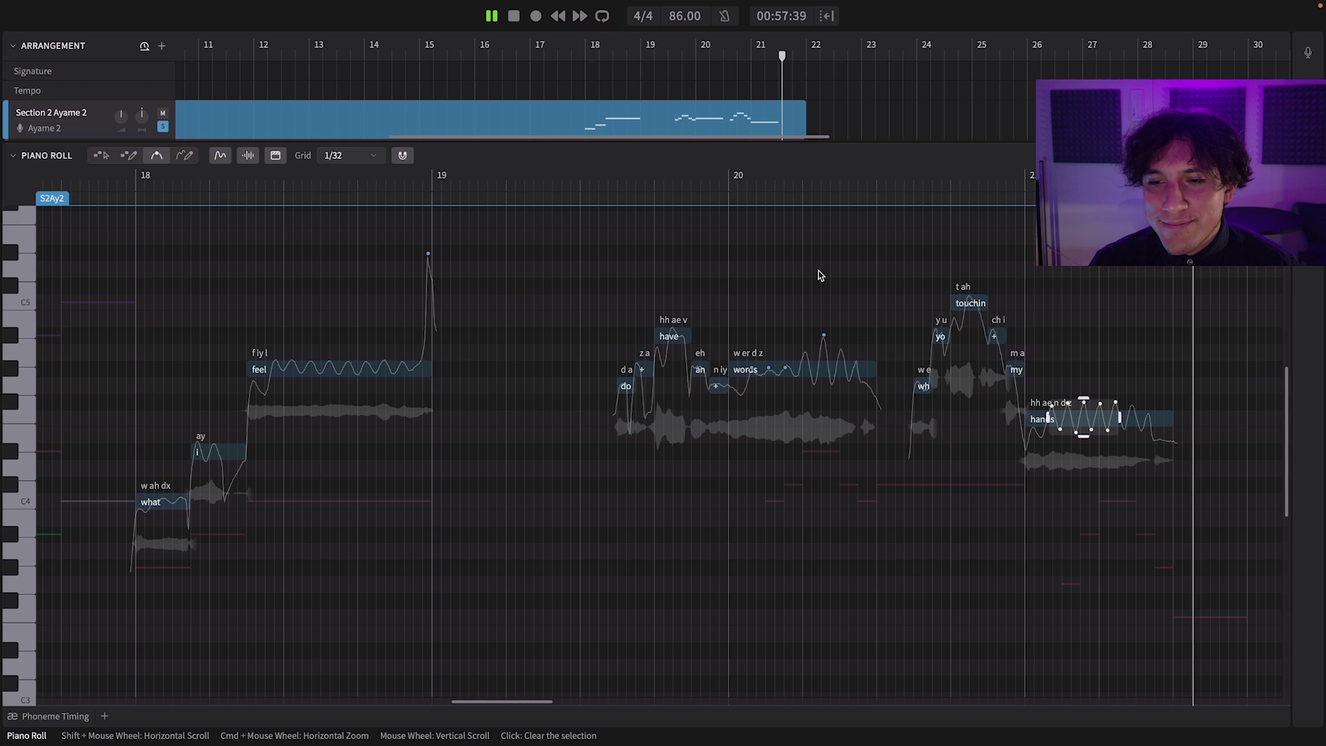
{"action": "key", "text": "space"}
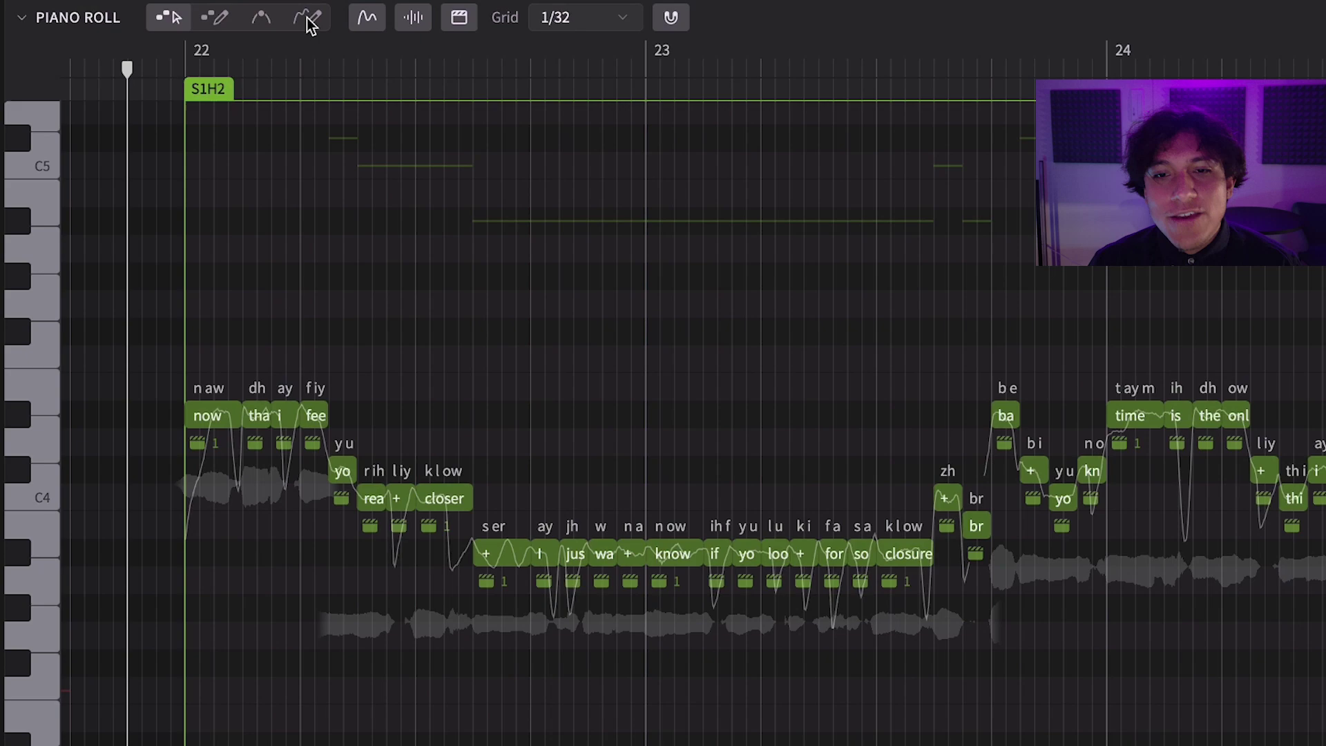
With the Pitch Pen, draw a rise over 'know', a curve over 'time', and a deep dip under 'rest'
{"action": "left_click", "coordinate": [185, 155]}
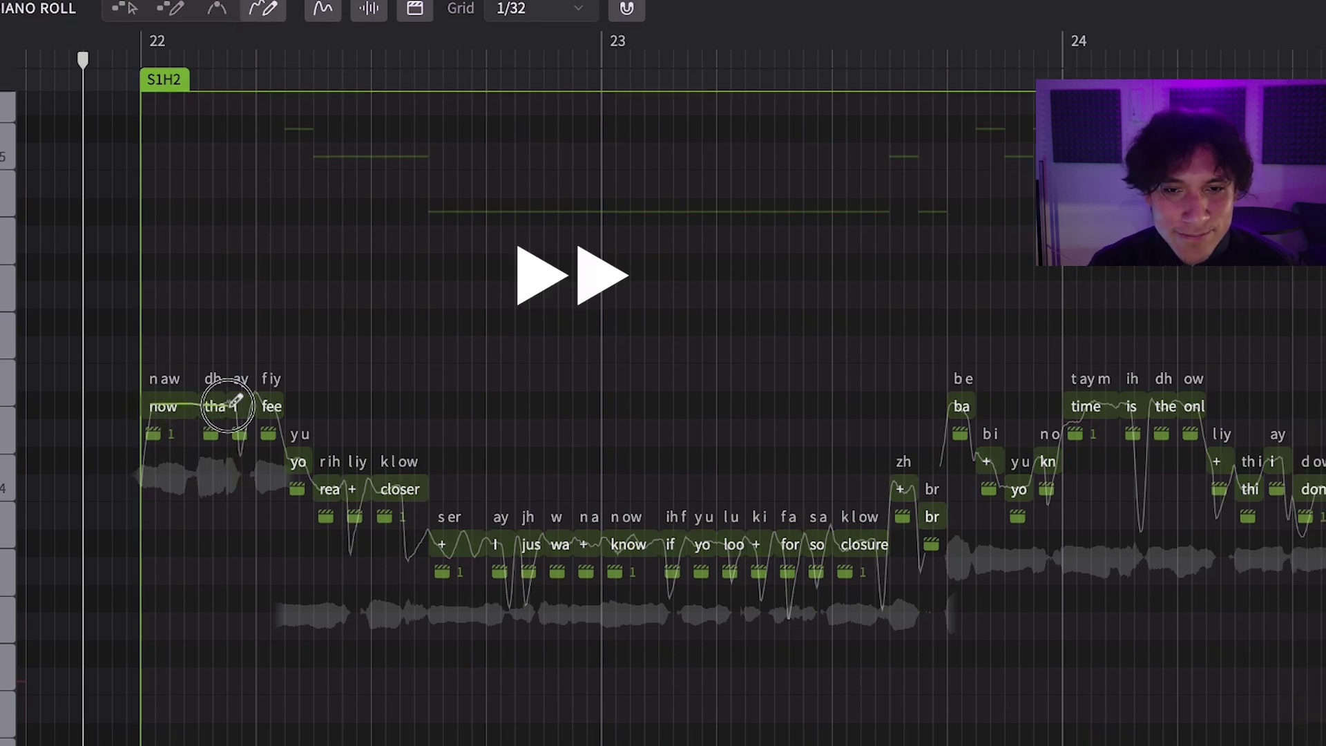
{"action": "left_click_drag", "start_coordinate": [634, 545], "coordinate": [696, 545]}
{"action": "left_click_drag", "start_coordinate": [954, 494], "coordinate": [1228, 416]}
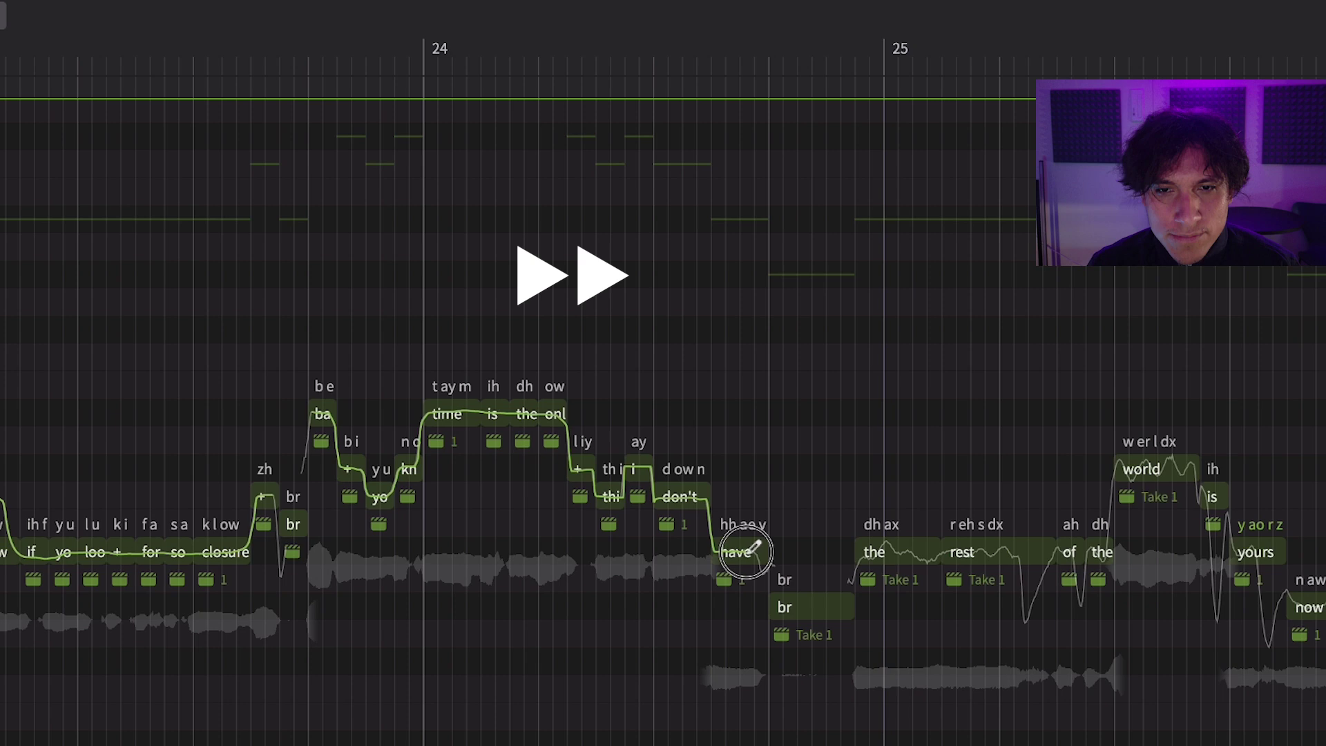
{"action": "left_click_drag", "start_coordinate": [1106, 592], "coordinate": [1180, 727]}
Draw and refine pitch curves over 'world' through 'now', then play the phrase back
{"action": "mouse_move", "coordinate": [955, 736]}
{"action": "left_mouse_down"}
{"action": "mouse_move", "coordinate": [980, 610]}
{"action": "mouse_move", "coordinate": [1061, 467]}
{"action": "mouse_move", "coordinate": [1134, 476]}
{"action": "mouse_move", "coordinate": [1217, 595]}
{"action": "left_mouse_up"}
{"action": "left_click_drag", "start_coordinate": [888, 607], "coordinate": [960, 740]}
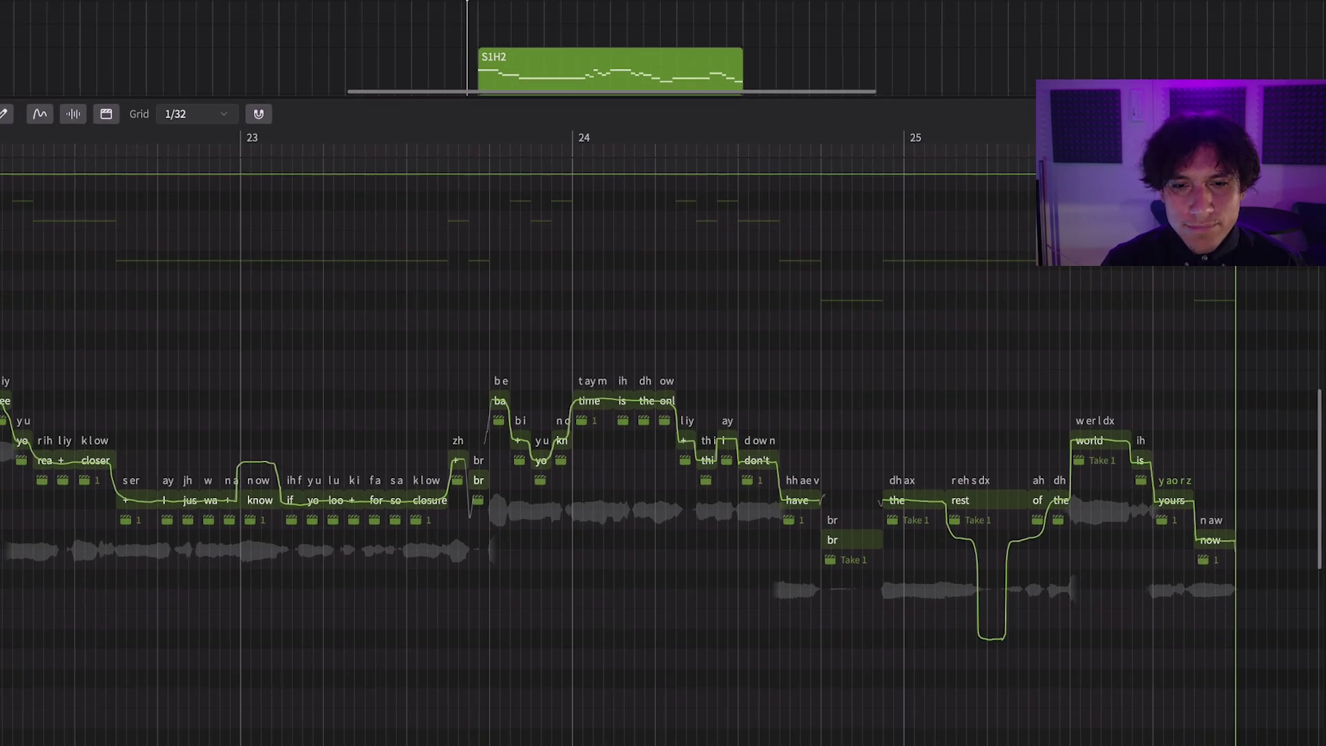
{"action": "key", "text": "space"}
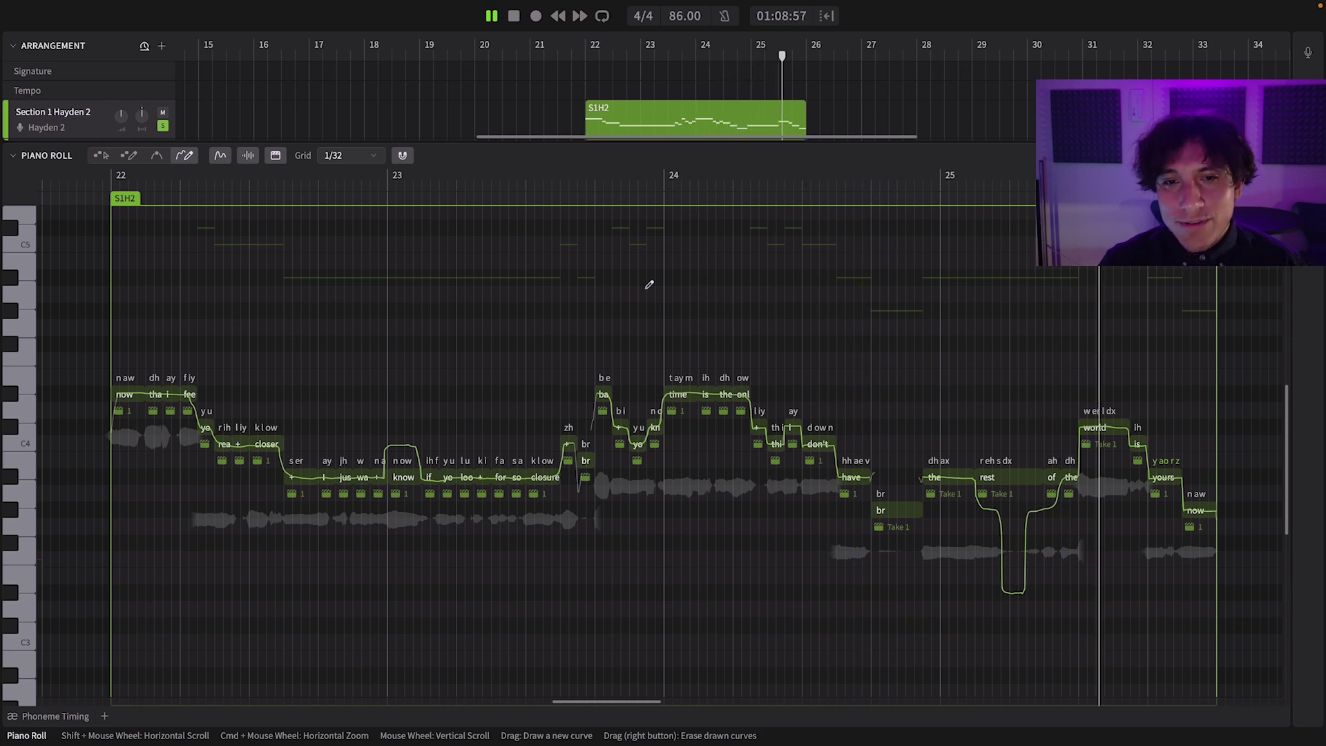
{"action": "key", "text": "space"}
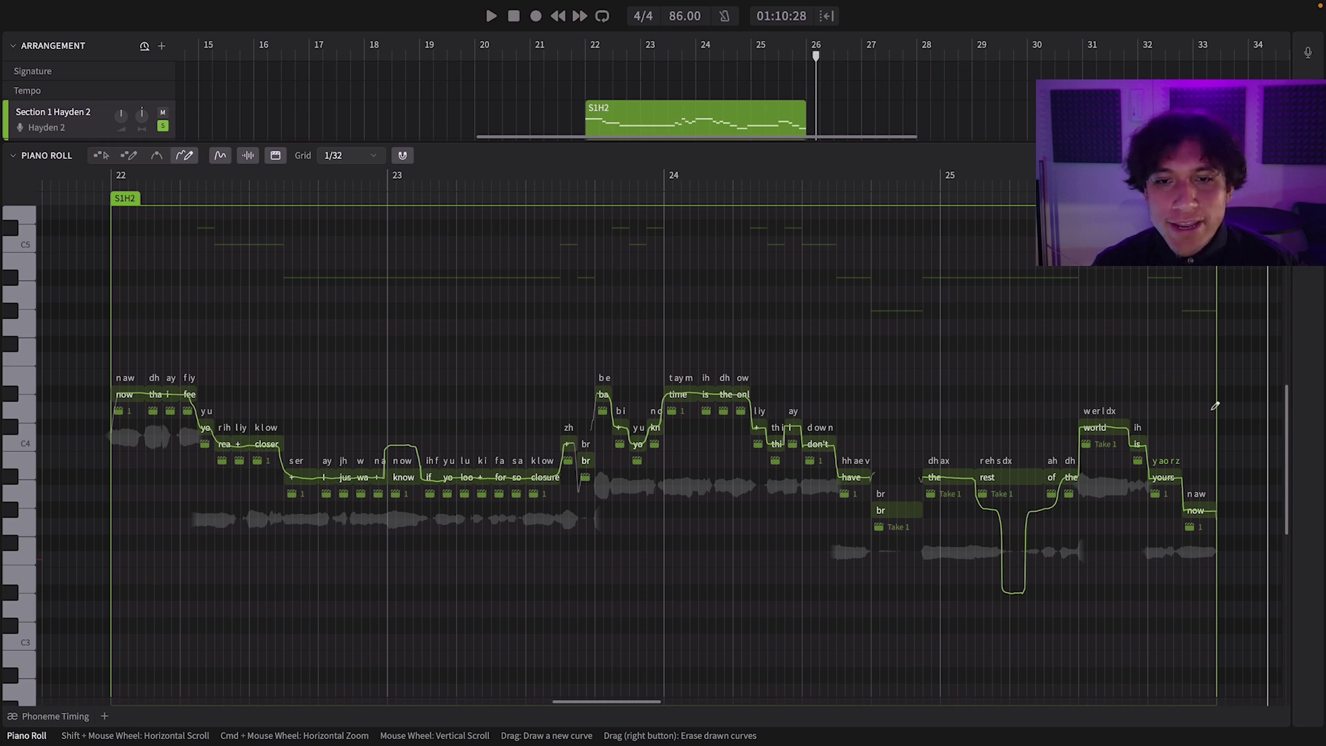
{"action": "mouse_move", "coordinate": [1214, 400]}
{"action": "left_mouse_down"}
{"action": "mouse_move", "coordinate": [1025, 460]}
{"action": "mouse_move", "coordinate": [861, 470]}
{"action": "mouse_move", "coordinate": [669, 372]}
{"action": "left_mouse_up"}
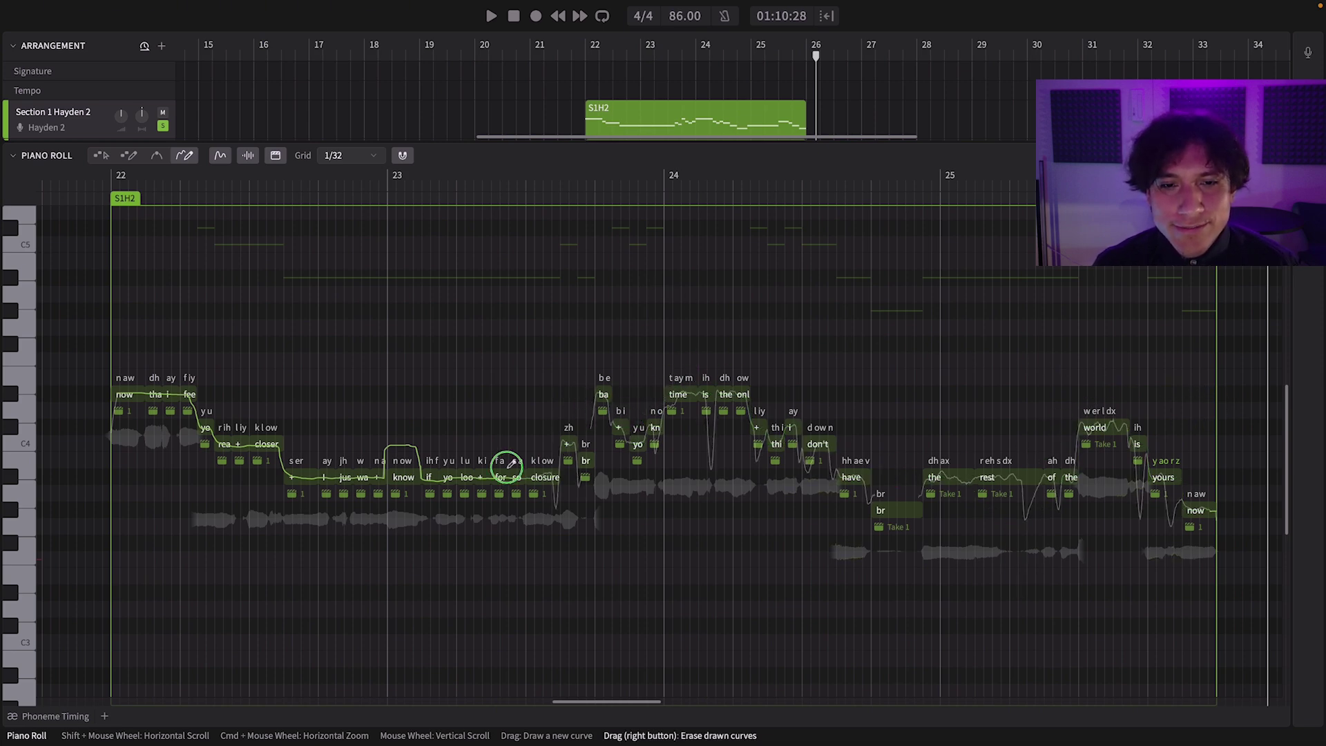
{"action": "left_click_drag", "start_coordinate": [508, 468], "coordinate": [200, 423]}
{"action": "key", "text": "super+z"}
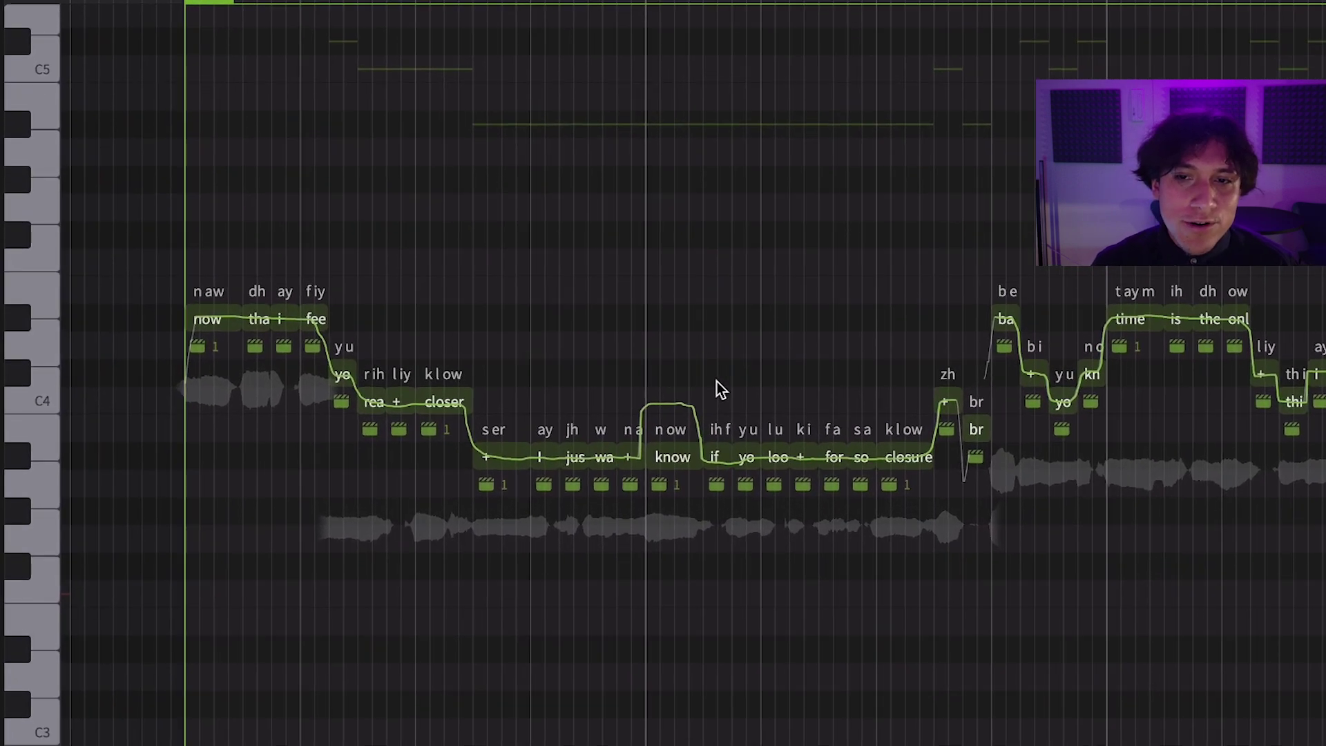
Squeeze the 'jus'–'closure' pitch curve shorter in time and make its rises and dips taller
{"action": "left_click_drag", "start_coordinate": [717, 387], "coordinate": [620, 499]}
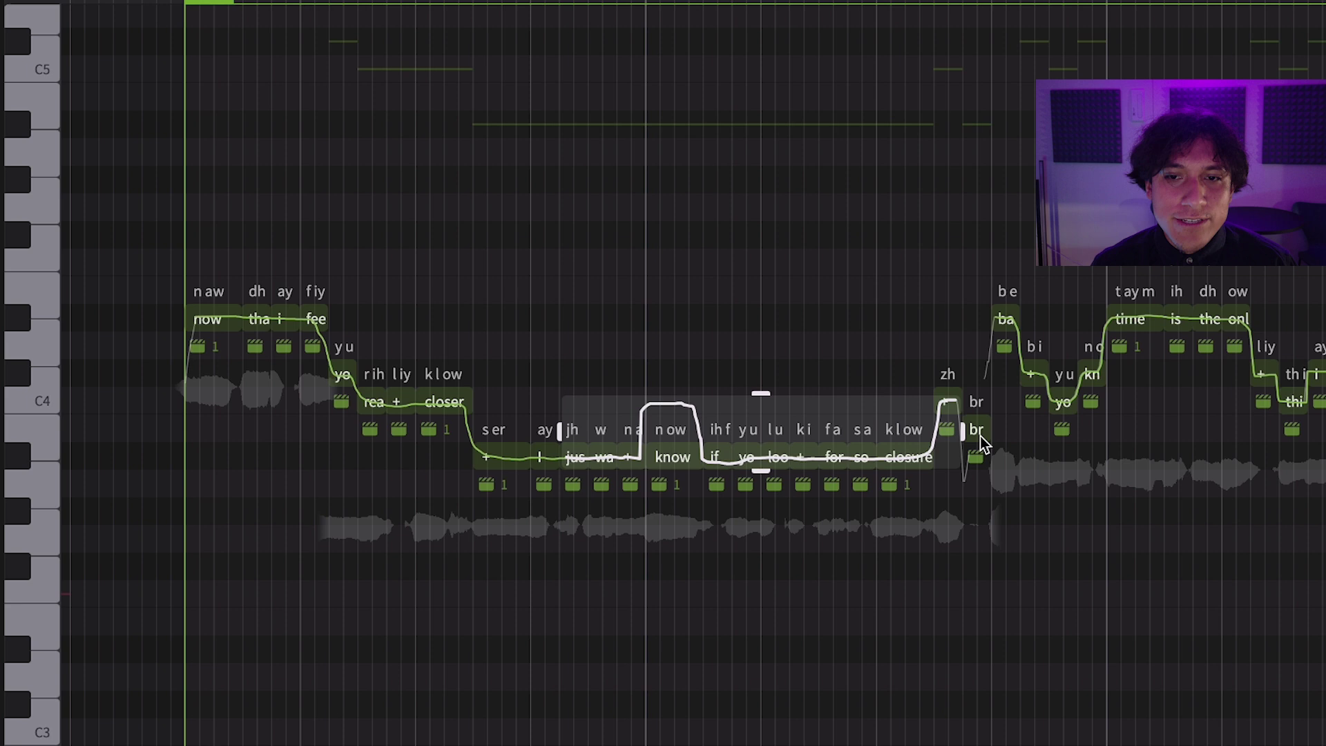
{"action": "left_click_drag", "start_coordinate": [945, 434], "coordinate": [866, 432]}
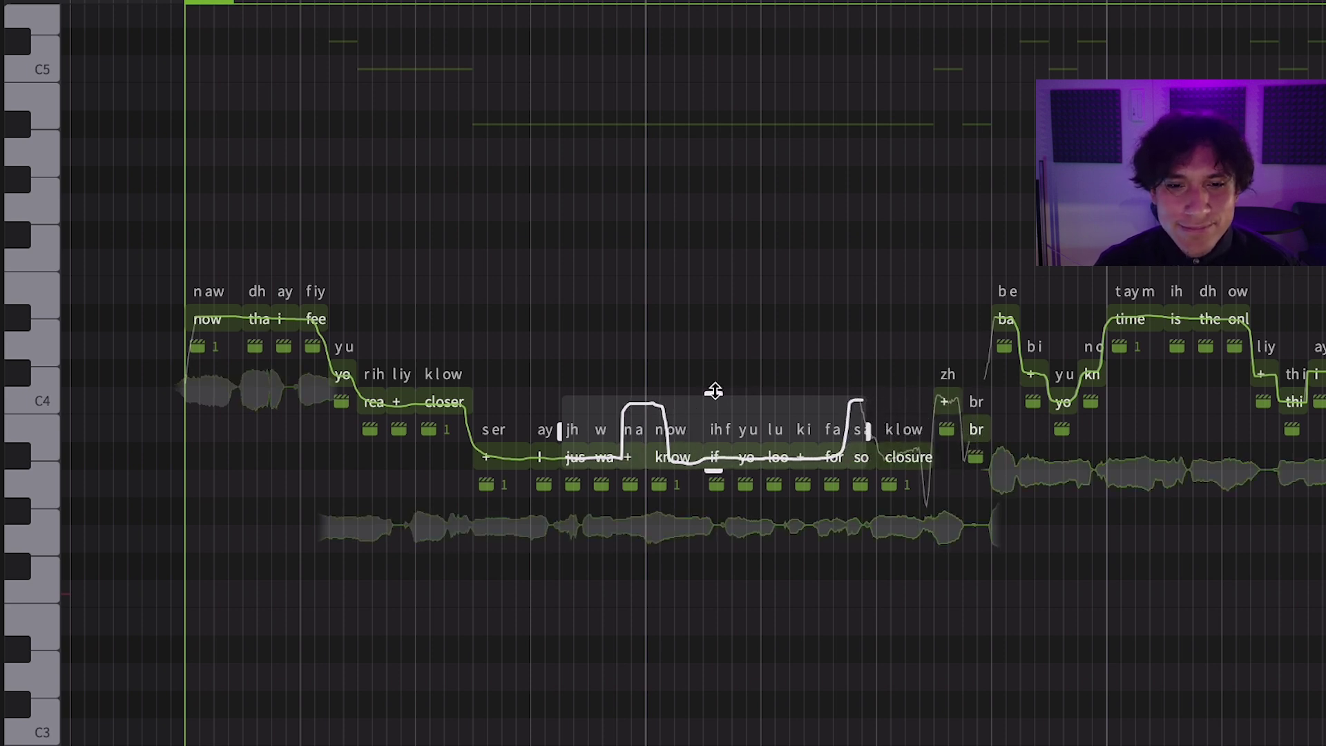
{"action": "mouse_move", "coordinate": [714, 391]}
{"action": "left_mouse_down"}
{"action": "mouse_move", "coordinate": [713, 379]}
{"action": "mouse_move", "coordinate": [715, 397]}
{"action": "left_mouse_up"}
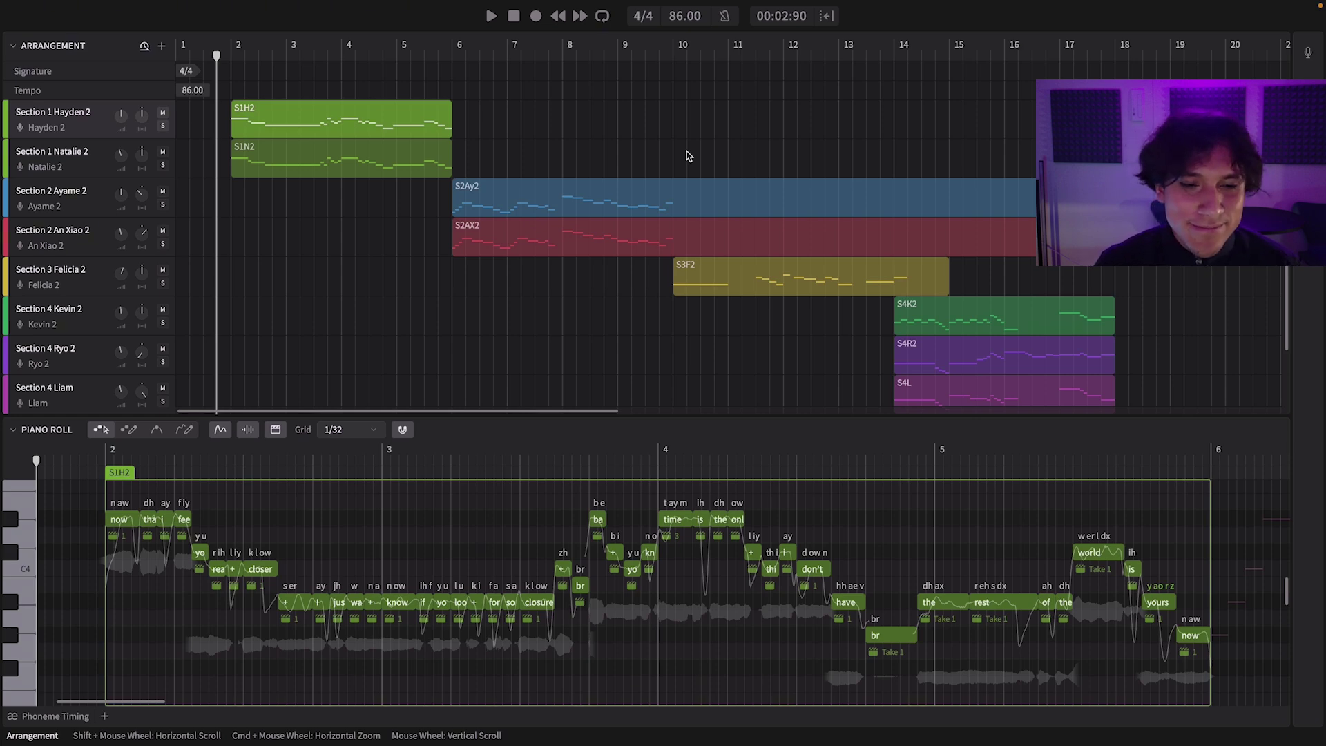
Play the arrangement from the start while viewing clips S1N2, S2Ay2, S2AX2 and S3F2 in the piano roll
{"action": "key", "text": "space"}
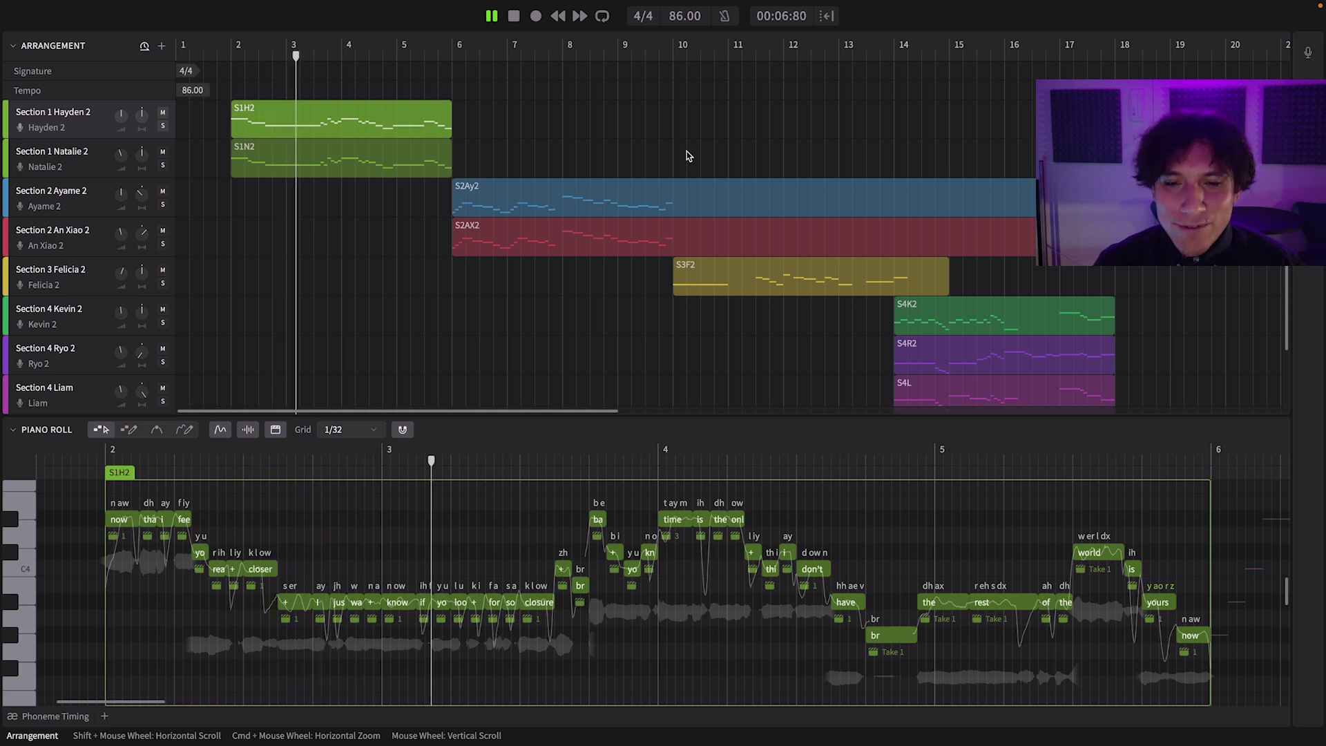
{"action": "left_click", "coordinate": [428, 167]}
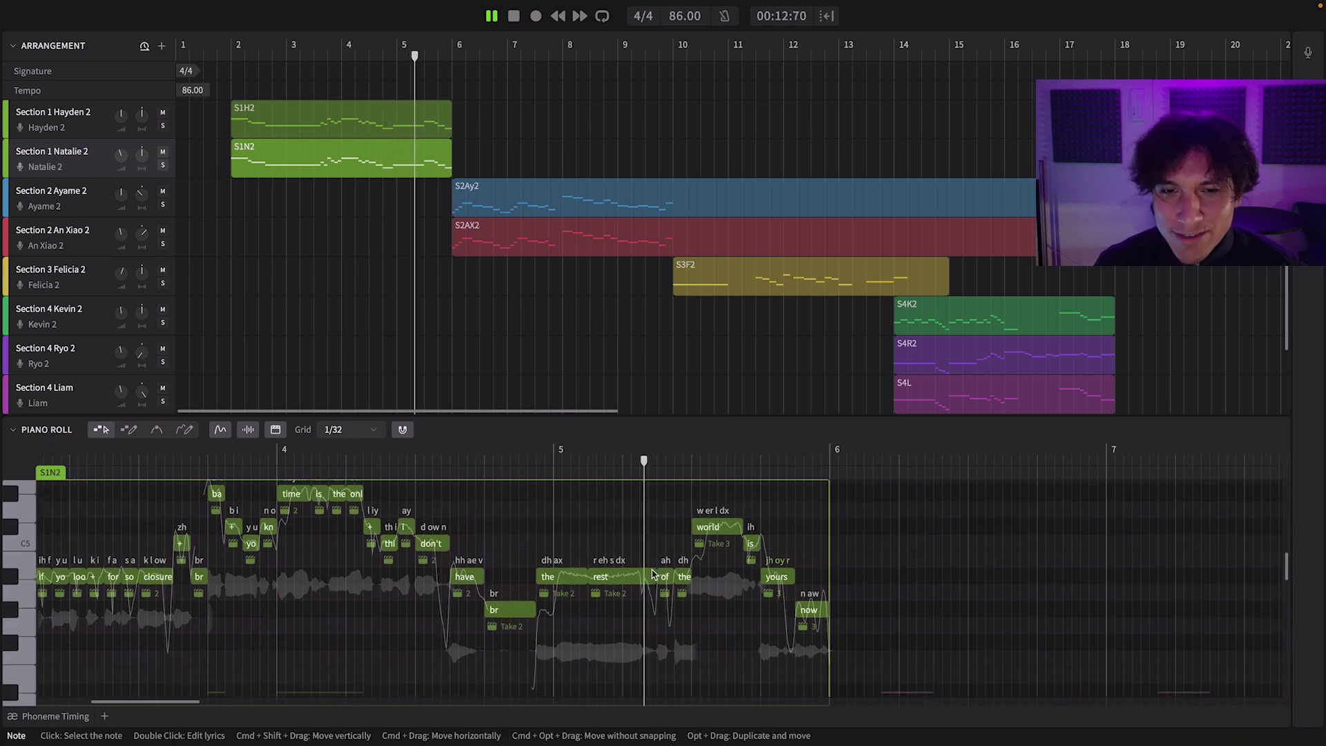
{"action": "left_click", "coordinate": [749, 198]}
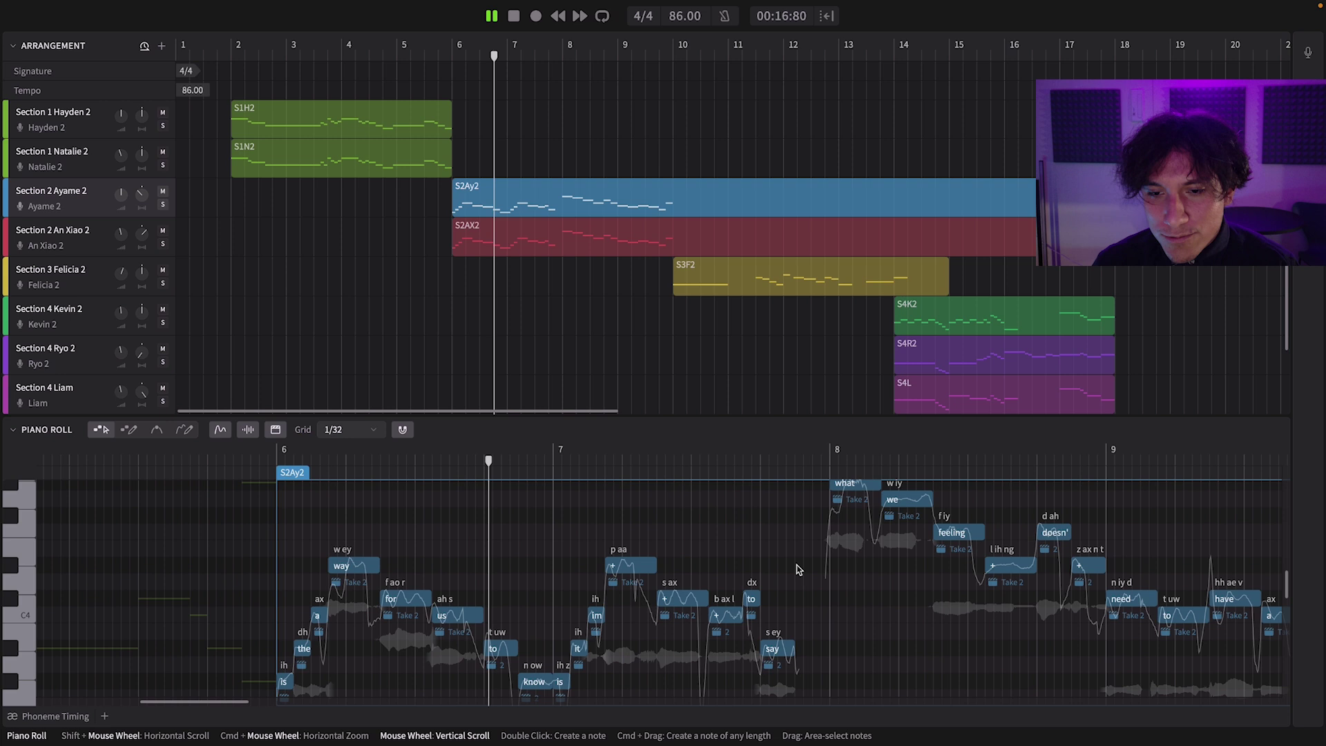
{"action": "scroll", "coordinate": [797, 569], "scroll_direction": "right", "scroll_amount": 5}
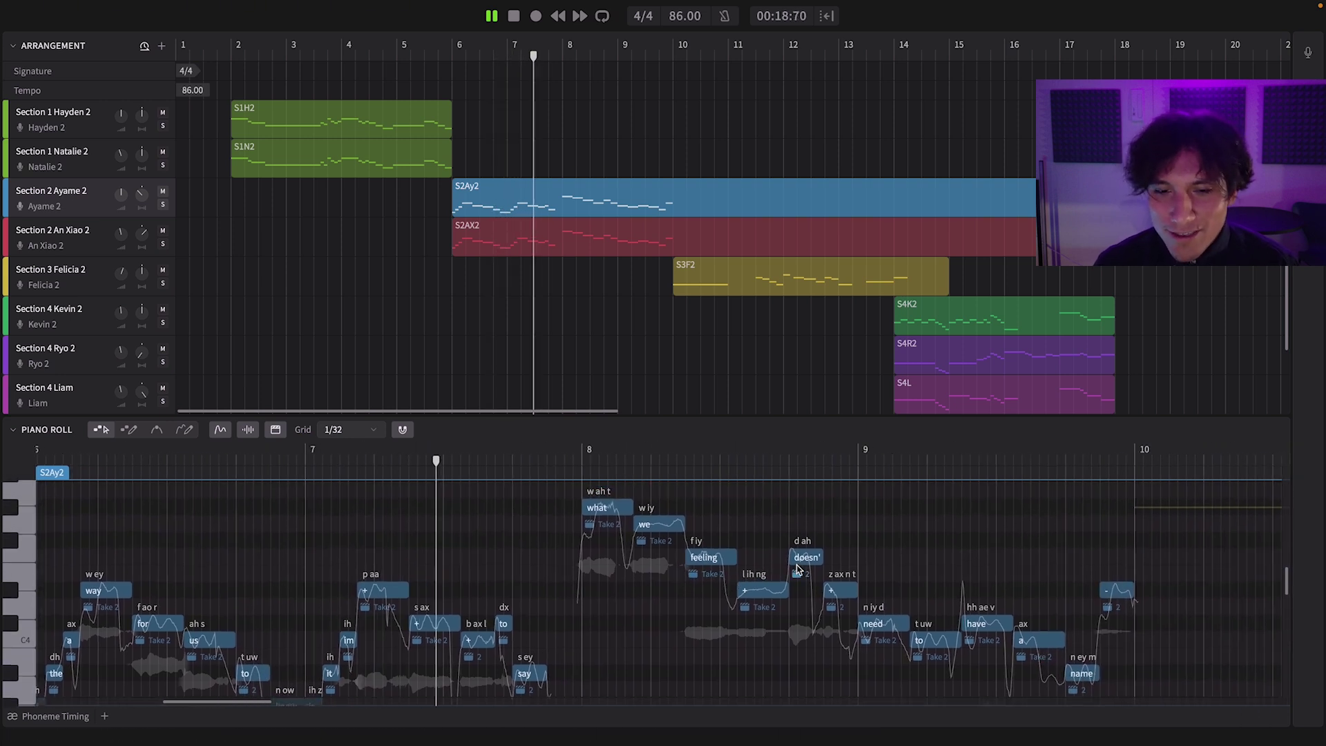
{"action": "left_click", "coordinate": [796, 240]}
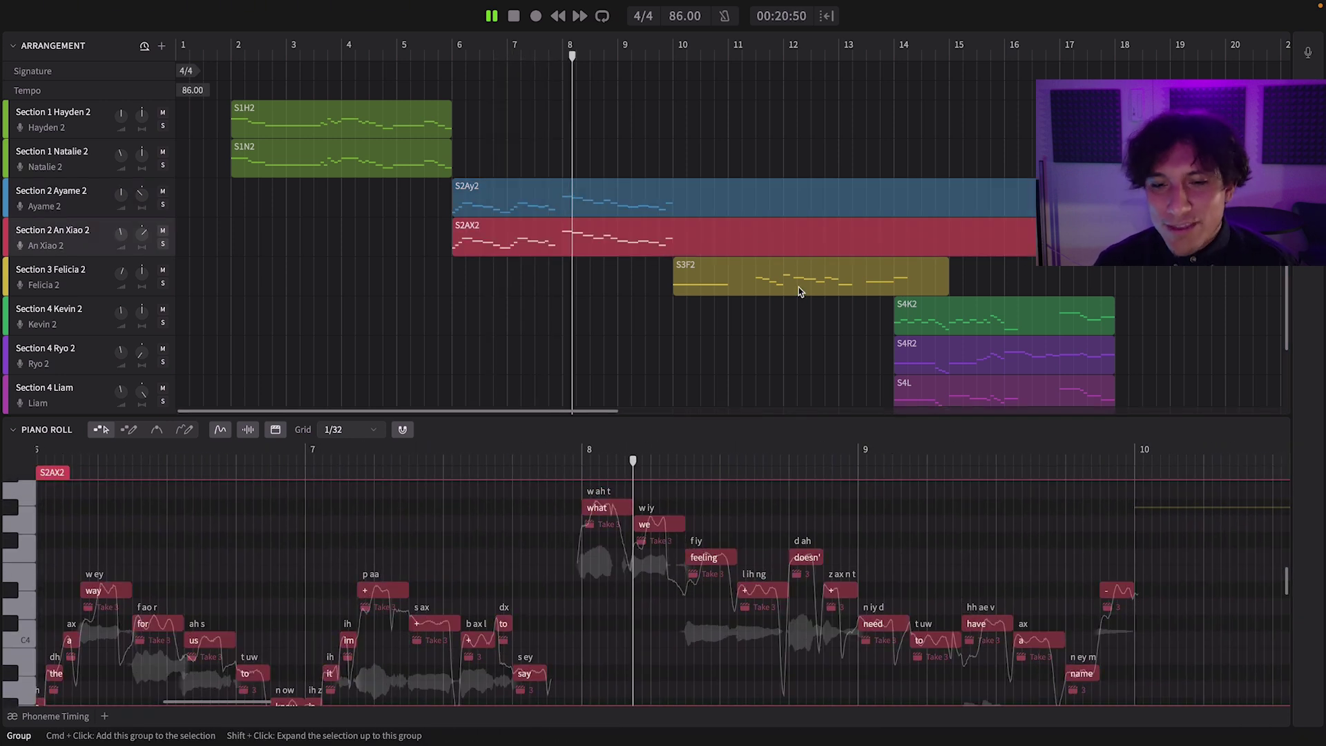
{"action": "scroll", "coordinate": [812, 530], "scroll_direction": "right", "scroll_amount": 8}
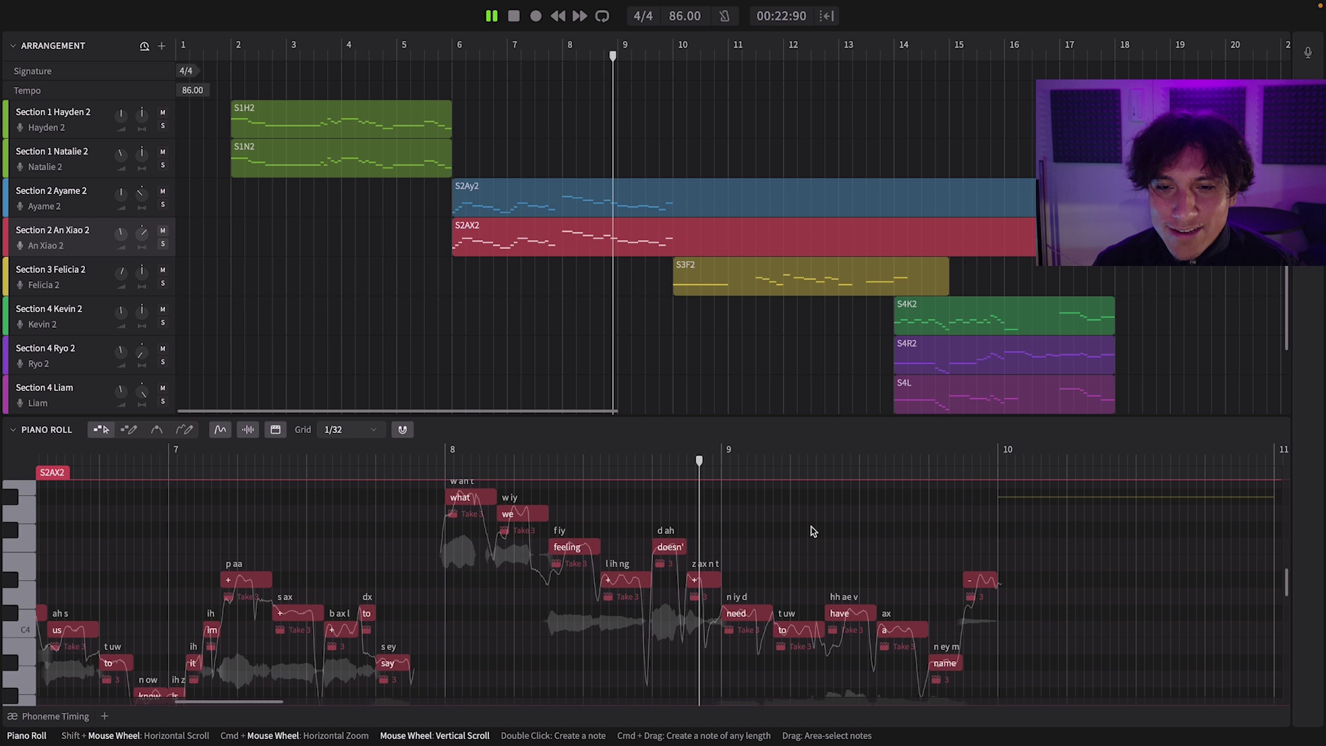
{"action": "scroll", "coordinate": [812, 530], "scroll_direction": "right", "scroll_amount": 2}
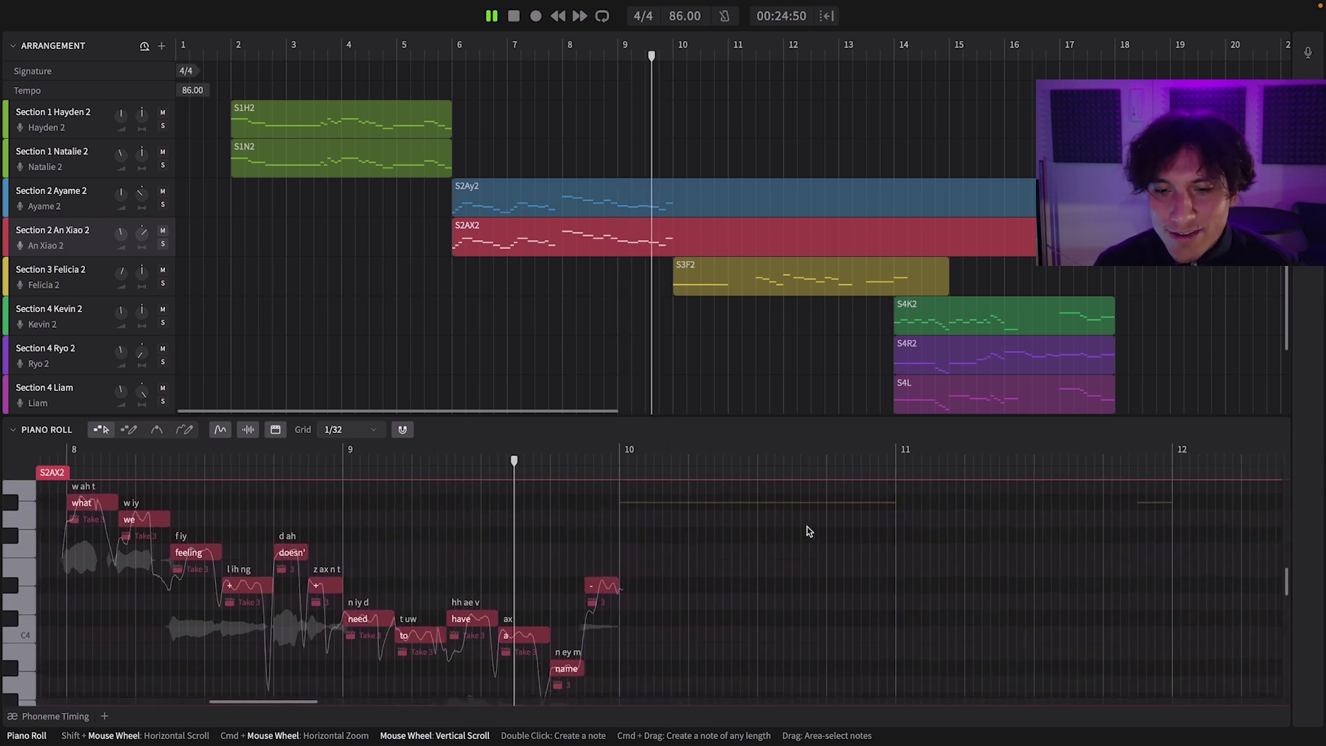
{"action": "left_click", "coordinate": [779, 274]}
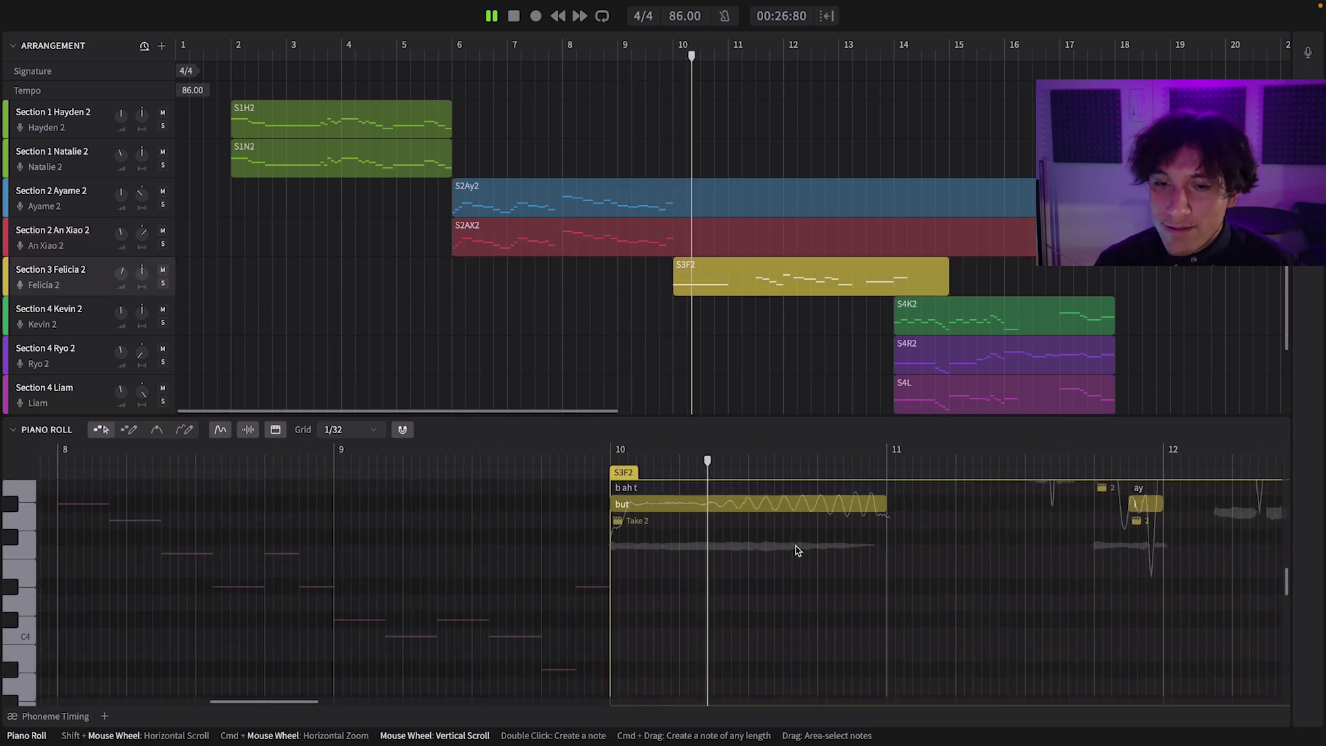
{"action": "scroll", "coordinate": [794, 549], "scroll_direction": "right", "scroll_amount": 10}
{"action": "scroll", "coordinate": [797, 551], "scroll_direction": "up", "scroll_amount": 3}
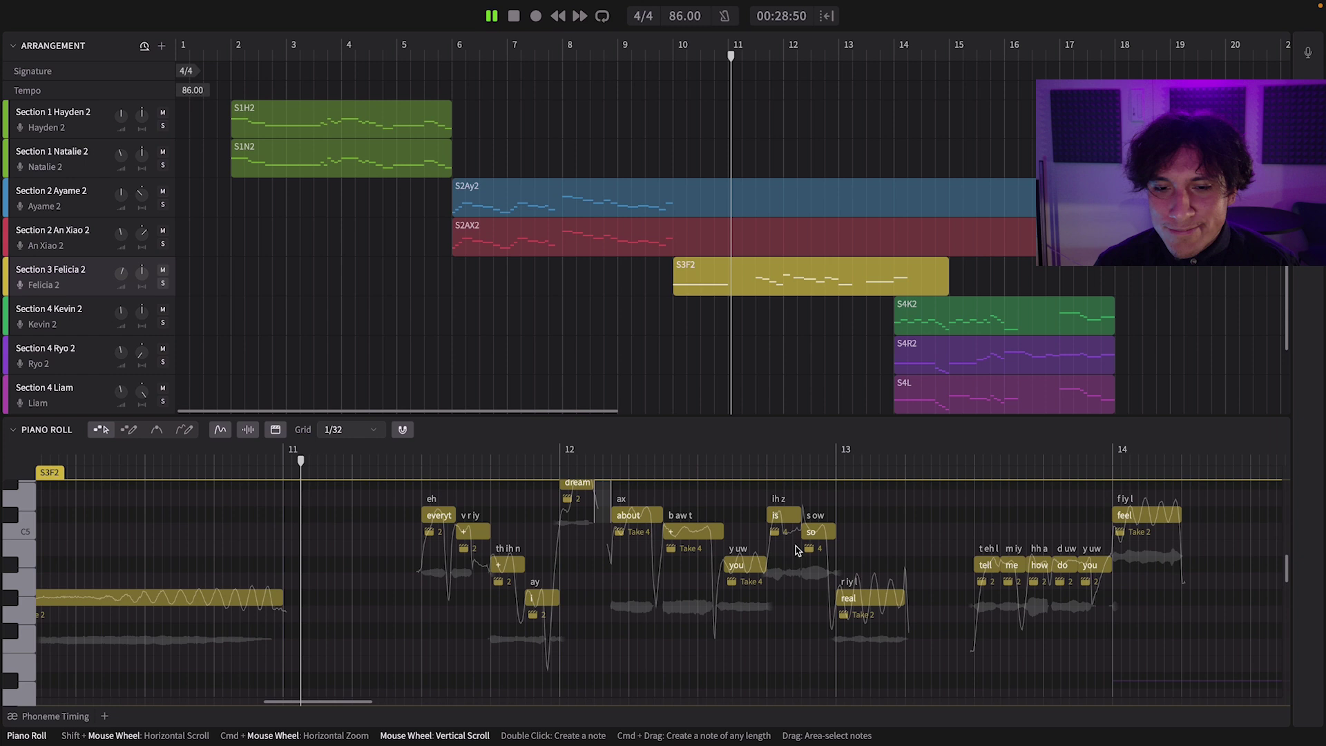
{"action": "scroll", "coordinate": [798, 551], "scroll_direction": "up", "scroll_amount": 1}
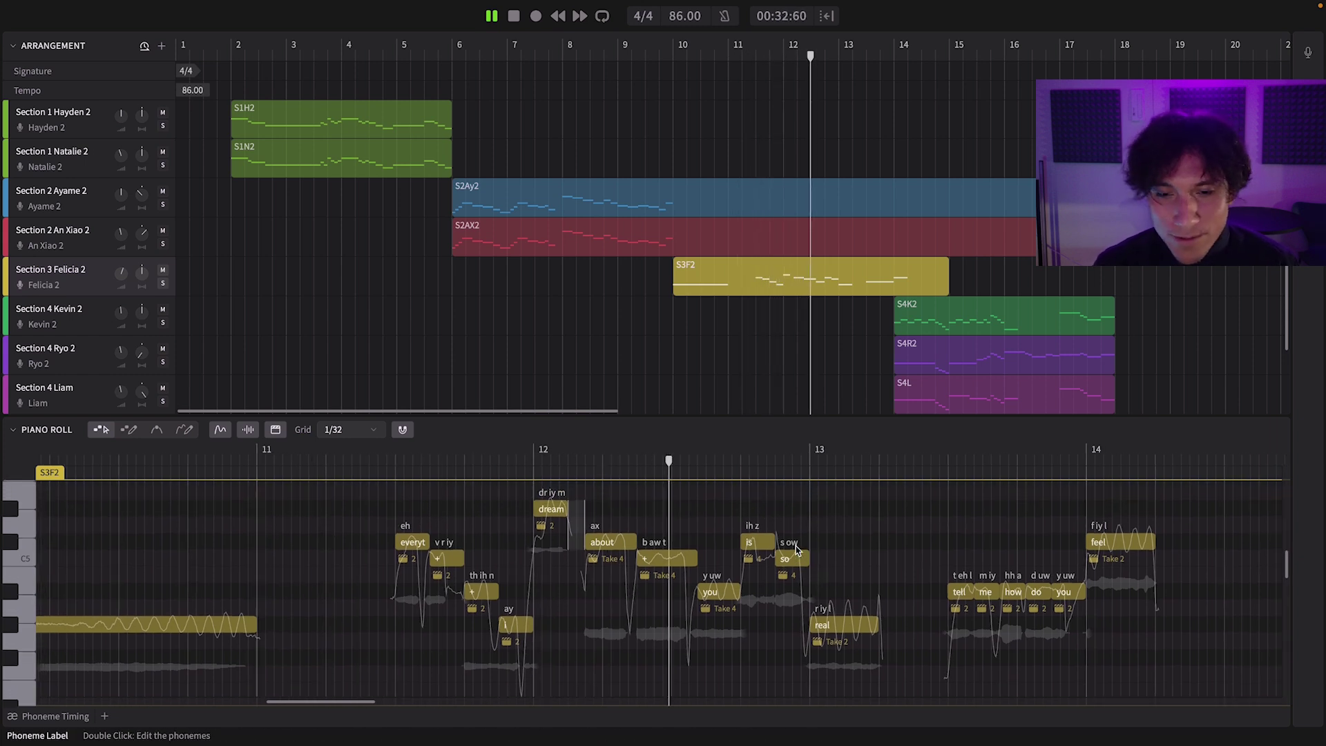
{"action": "scroll", "coordinate": [798, 550], "scroll_direction": "right", "scroll_amount": 5}
{"action": "scroll", "coordinate": [798, 550], "scroll_direction": "down", "scroll_amount": 2}
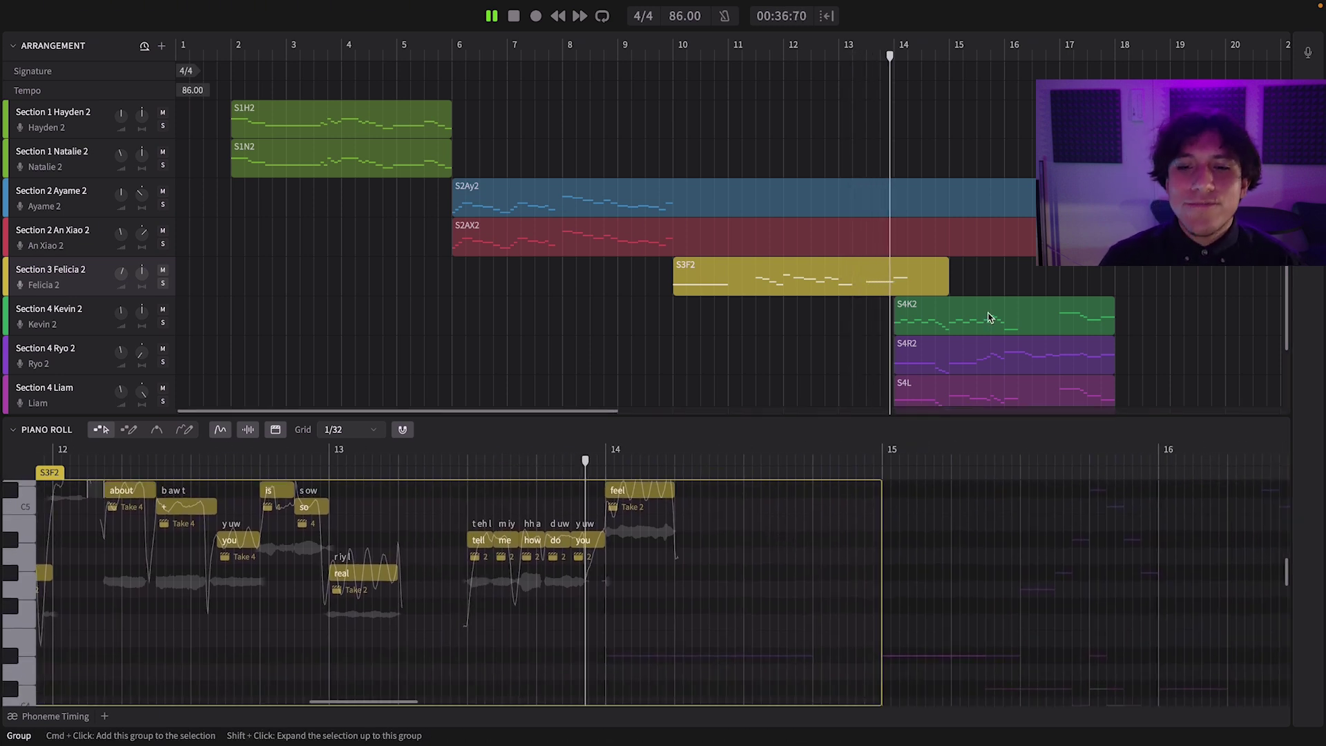
Continue inspecting clips S4K2, S4R2 and S4L, then return to the S2Ay2 clip
{"action": "left_click", "coordinate": [989, 317]}
{"action": "scroll", "coordinate": [941, 595], "scroll_direction": "right", "scroll_amount": 2}
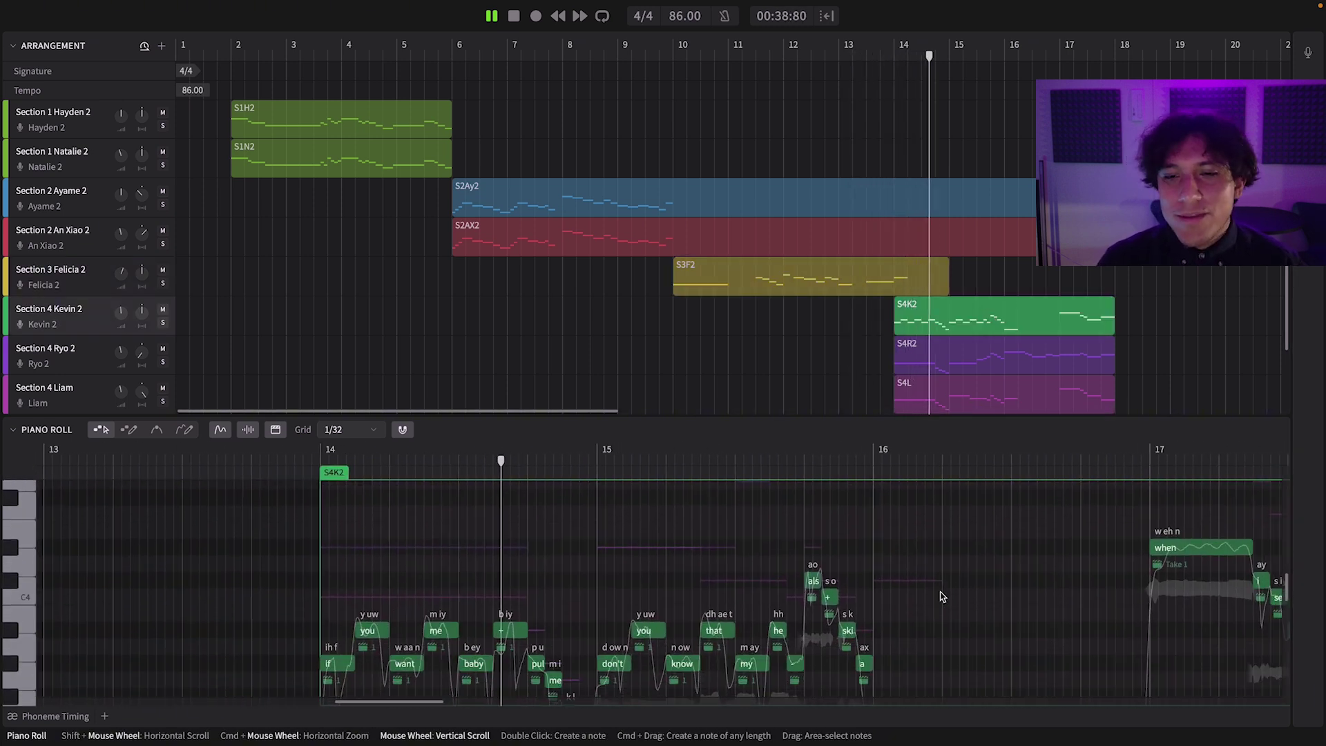
{"action": "scroll", "coordinate": [942, 596], "scroll_direction": "down", "scroll_amount": 2}
{"action": "scroll", "coordinate": [941, 595], "scroll_direction": "right", "scroll_amount": 5}
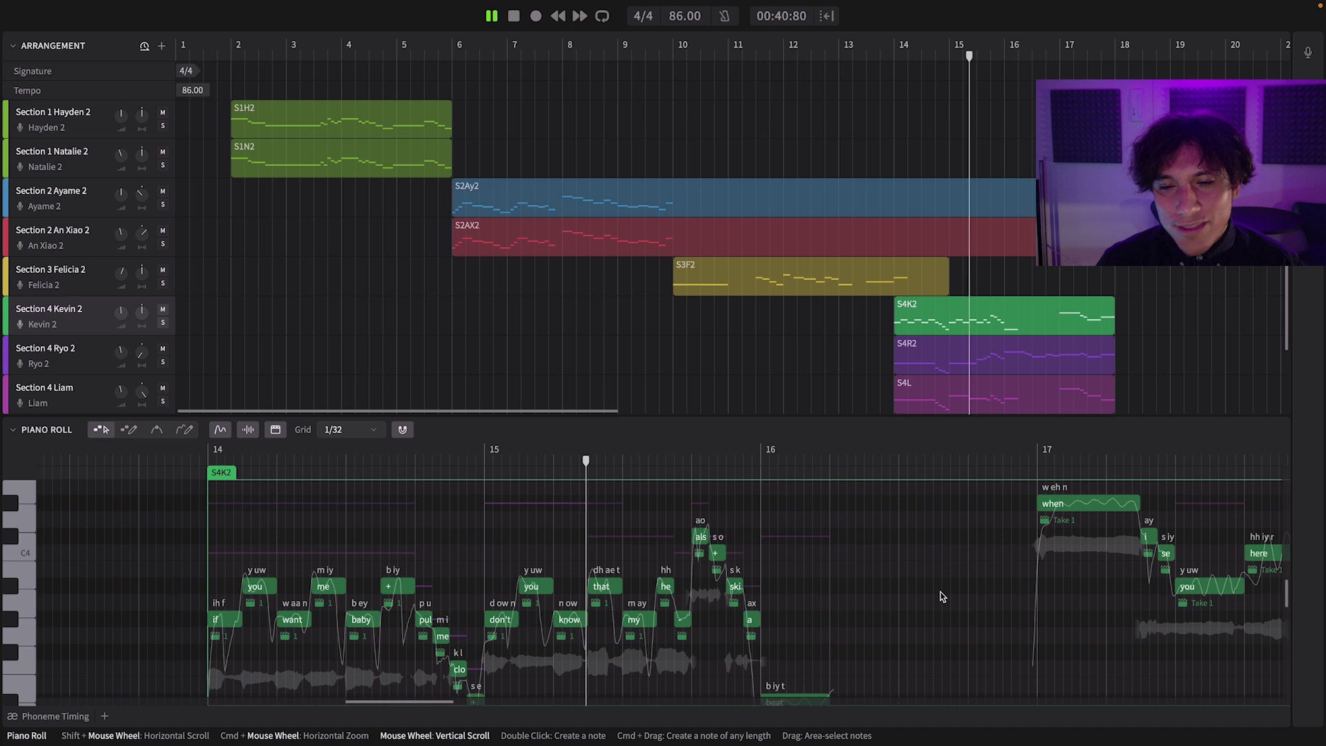
{"action": "scroll", "coordinate": [941, 595], "scroll_direction": "up", "scroll_amount": 2}
{"action": "left_click", "coordinate": [1008, 347]}
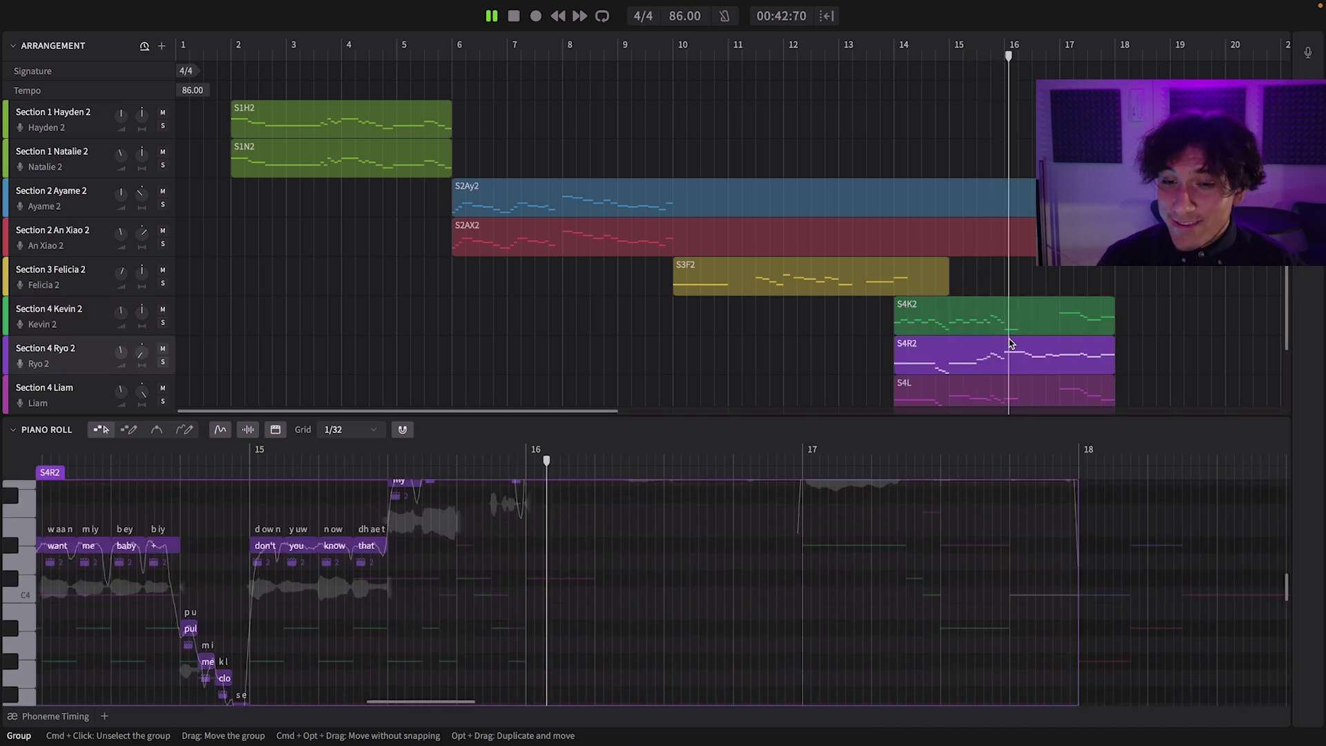
{"action": "scroll", "coordinate": [951, 565], "scroll_direction": "up", "scroll_amount": 2}
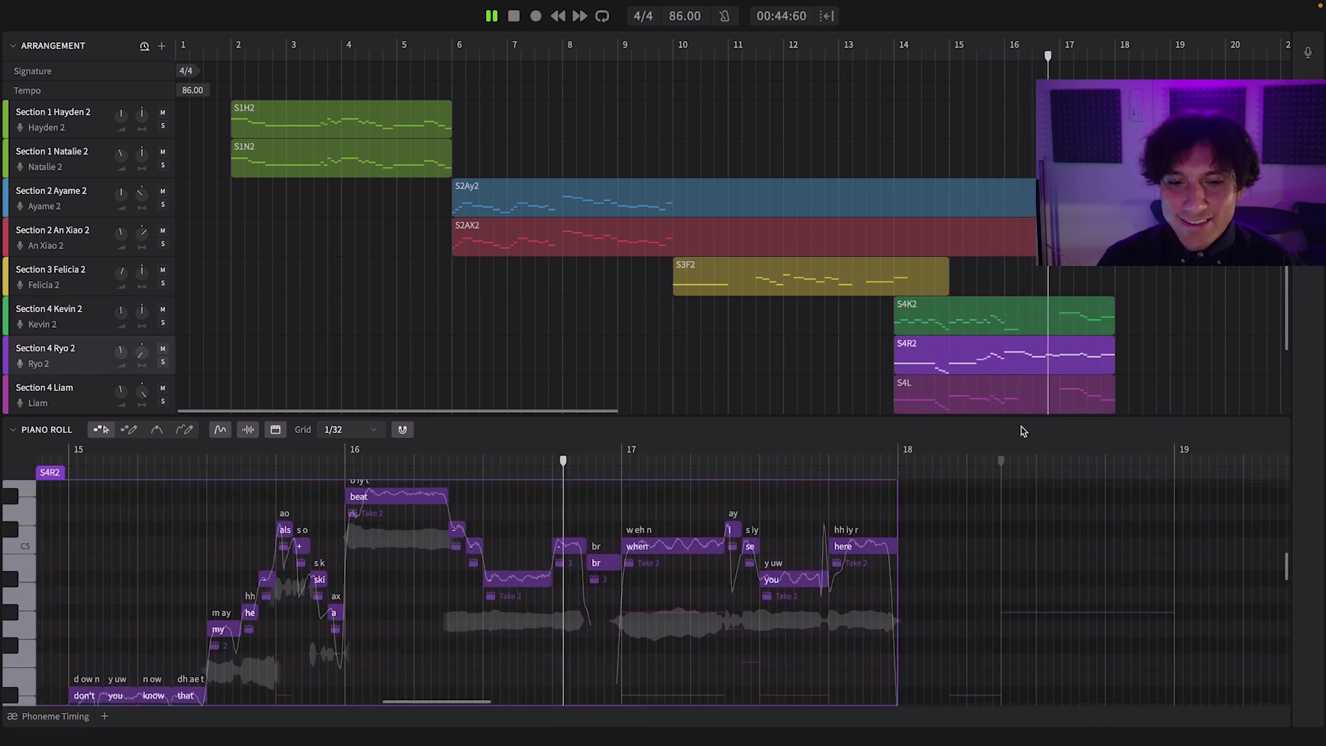
{"action": "left_click", "coordinate": [1008, 394]}
{"action": "scroll", "coordinate": [962, 588], "scroll_direction": "right", "scroll_amount": 4}
{"action": "scroll", "coordinate": [961, 589], "scroll_direction": "down", "scroll_amount": 2}
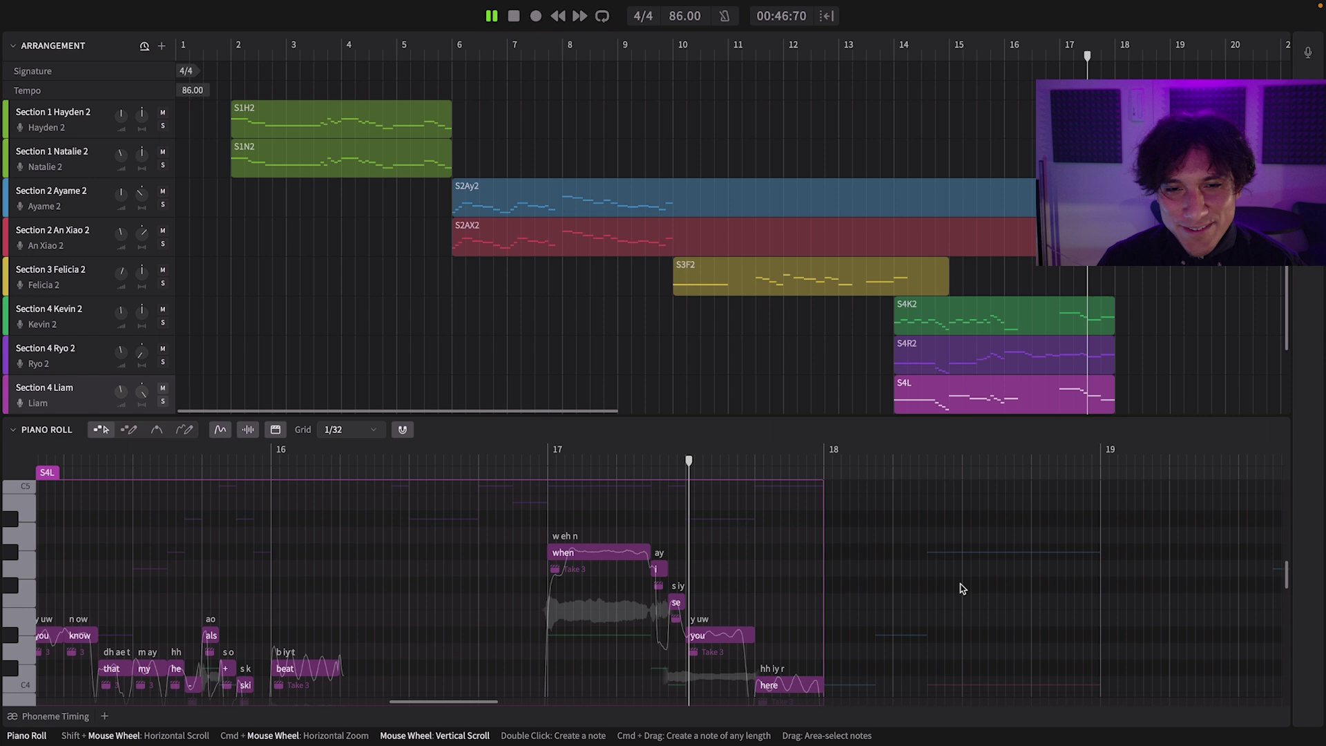
{"action": "left_click", "coordinate": [965, 557]}
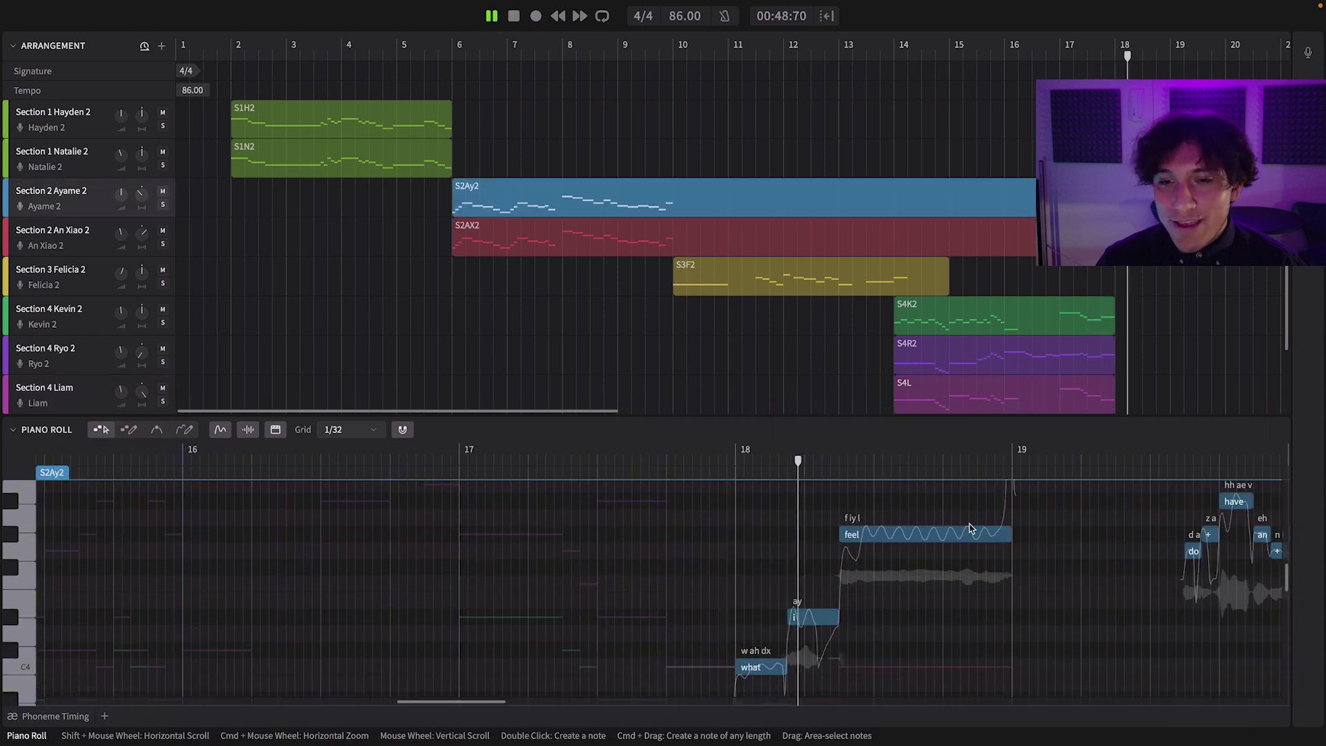
{"action": "scroll", "coordinate": [543, 482], "scroll_direction": "right", "scroll_amount": 6}
{"action": "scroll", "coordinate": [543, 483], "scroll_direction": "up", "scroll_amount": 2}
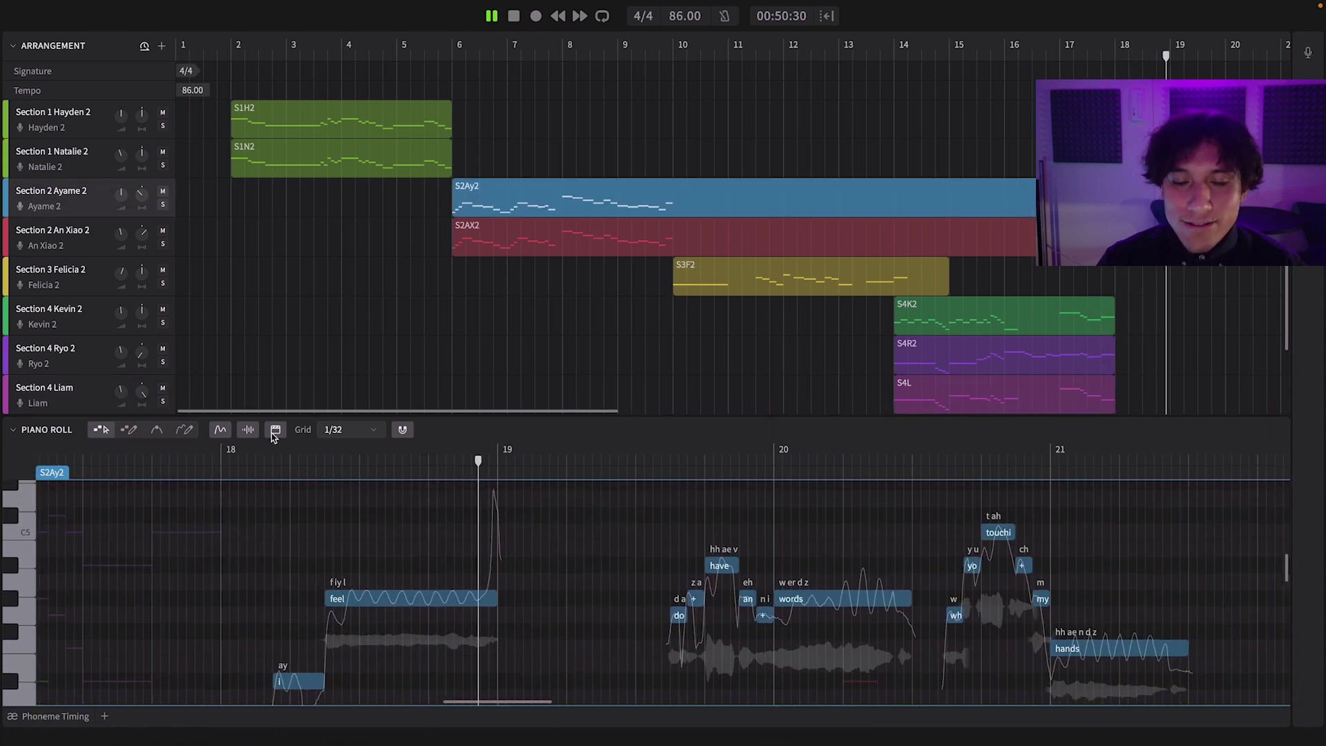
Switch to the pitch control-point tool on the S2Ay2 curve
{"action": "left_click", "coordinate": [157, 431]}
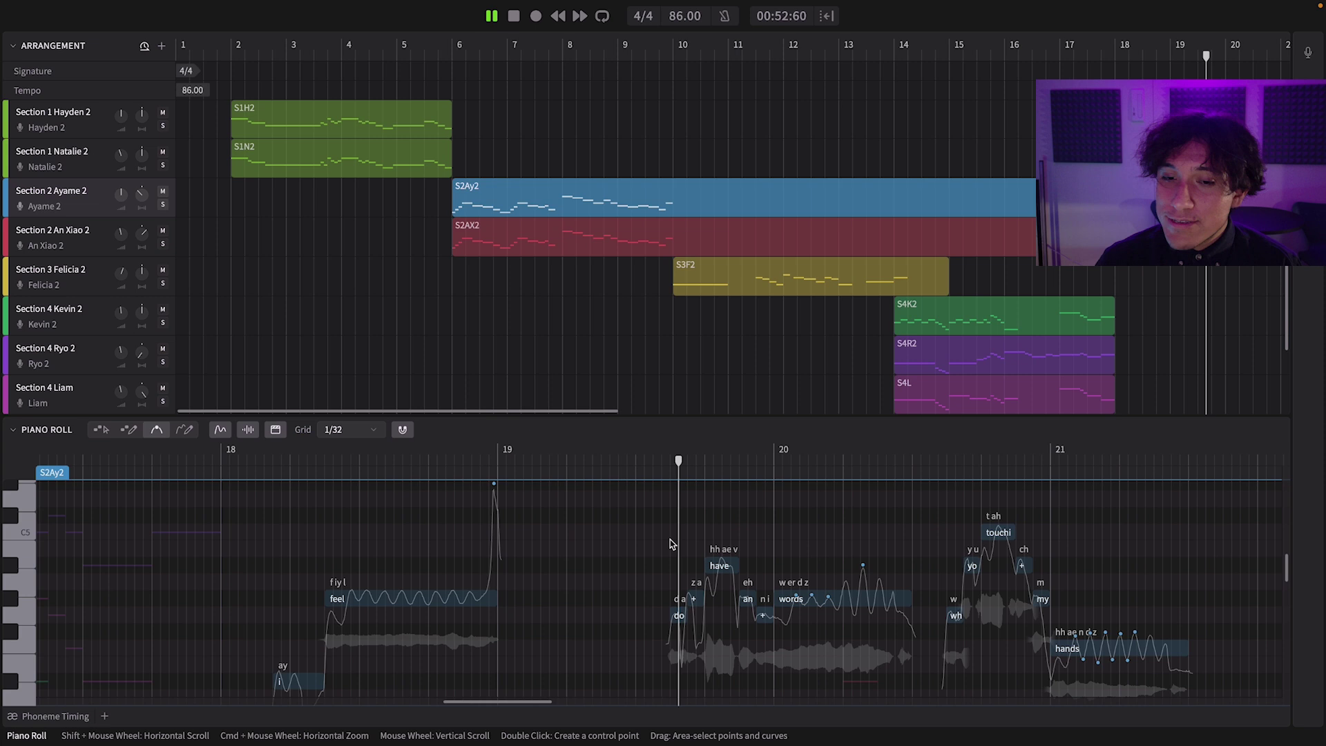
{"action": "scroll", "coordinate": [670, 544], "scroll_direction": "right", "scroll_amount": 5}
{"action": "scroll", "coordinate": [670, 544], "scroll_direction": "down", "scroll_amount": 1}
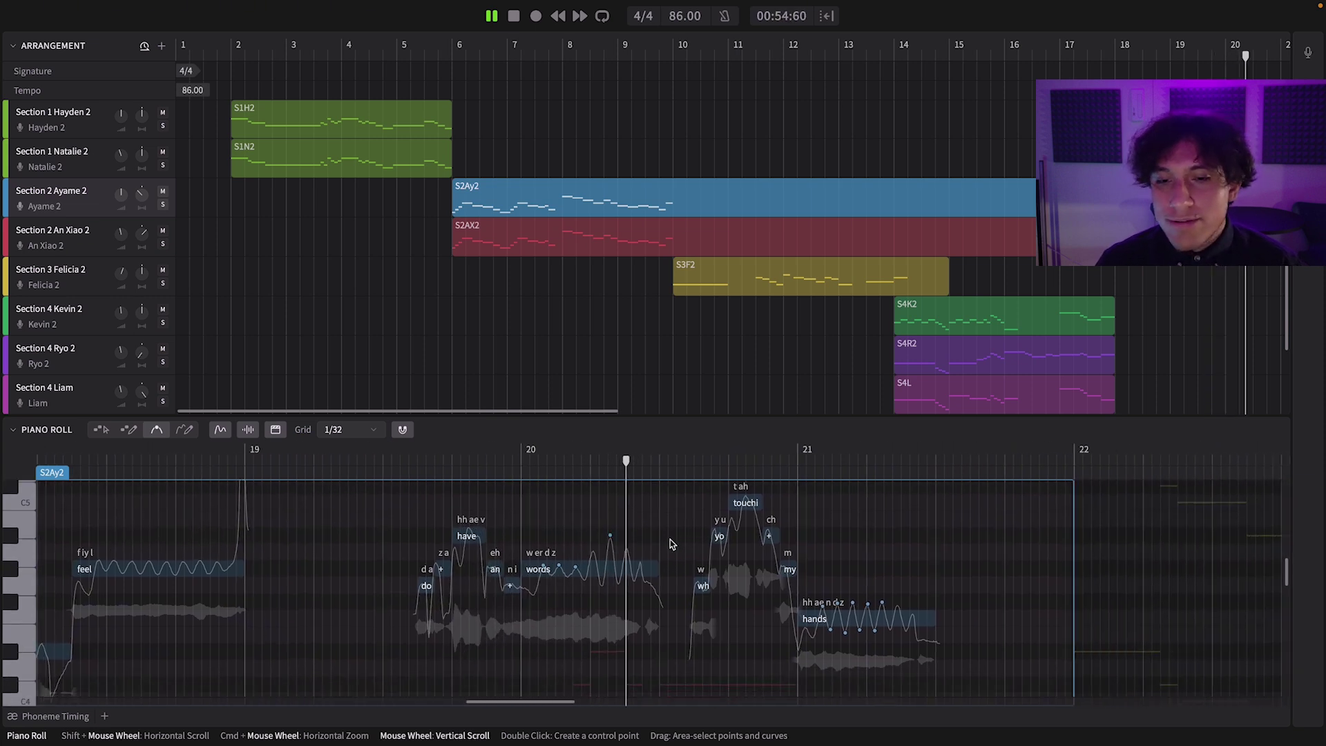
{"action": "scroll", "coordinate": [670, 543], "scroll_direction": "right", "scroll_amount": 3}
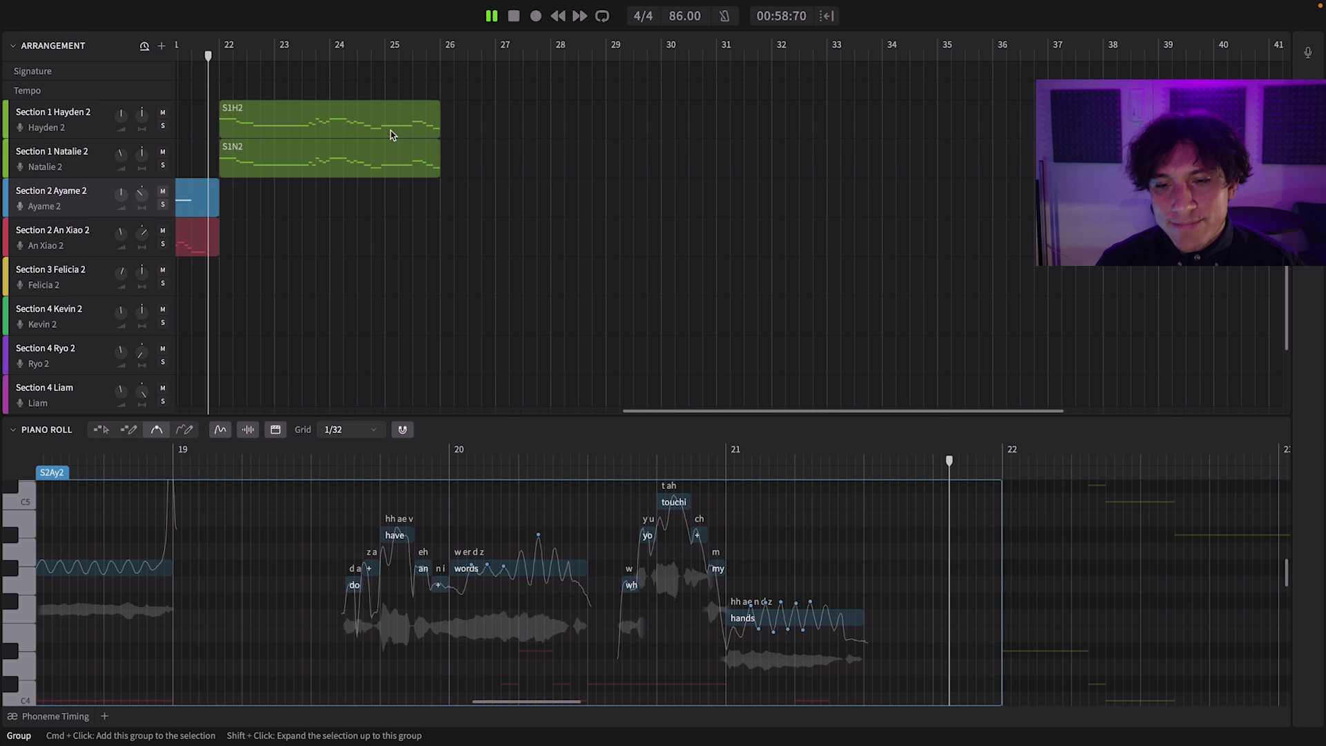
Load the S1H2 clip into the piano roll during playback, scrolling to follow its notes
{"action": "left_click", "coordinate": [324, 120]}
{"action": "scroll", "coordinate": [632, 494], "scroll_direction": "right", "scroll_amount": 10}
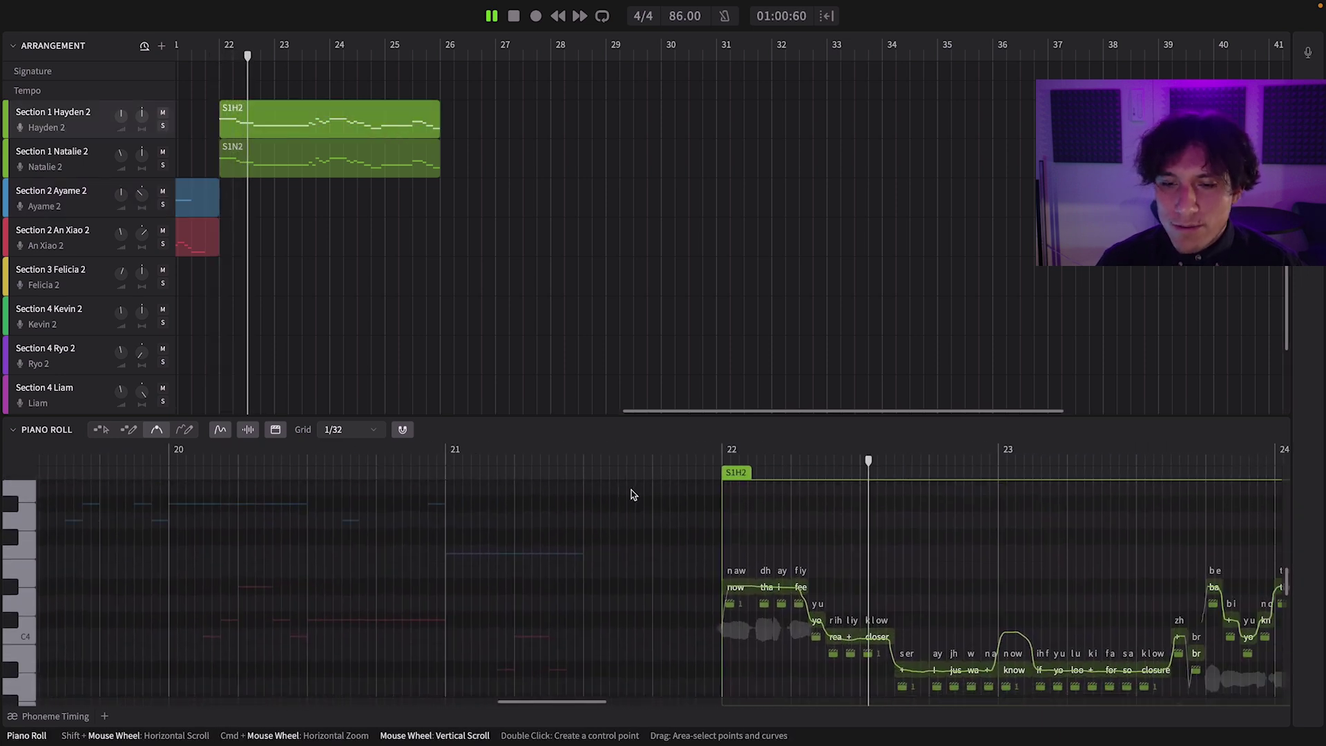
{"action": "scroll", "coordinate": [633, 494], "scroll_direction": "right", "scroll_amount": 6}
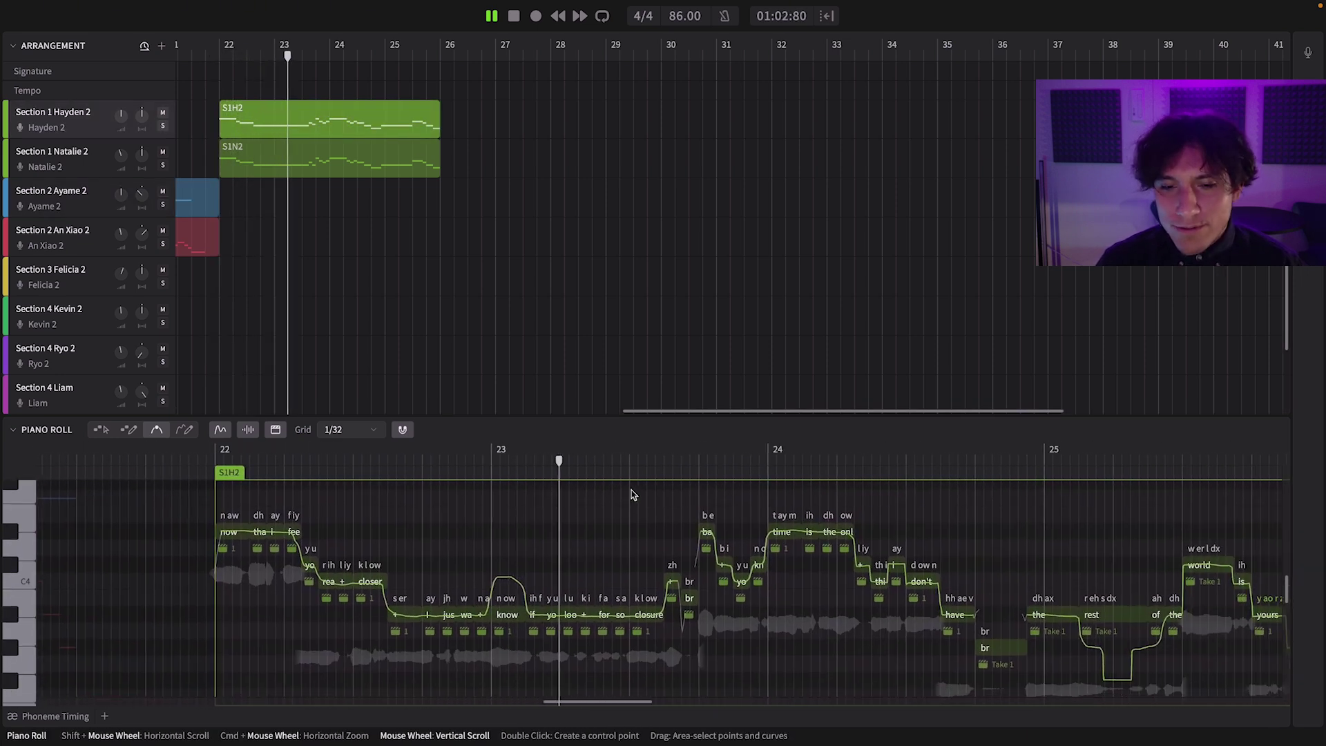
{"action": "scroll", "coordinate": [633, 495], "scroll_direction": "left", "scroll_amount": 2}
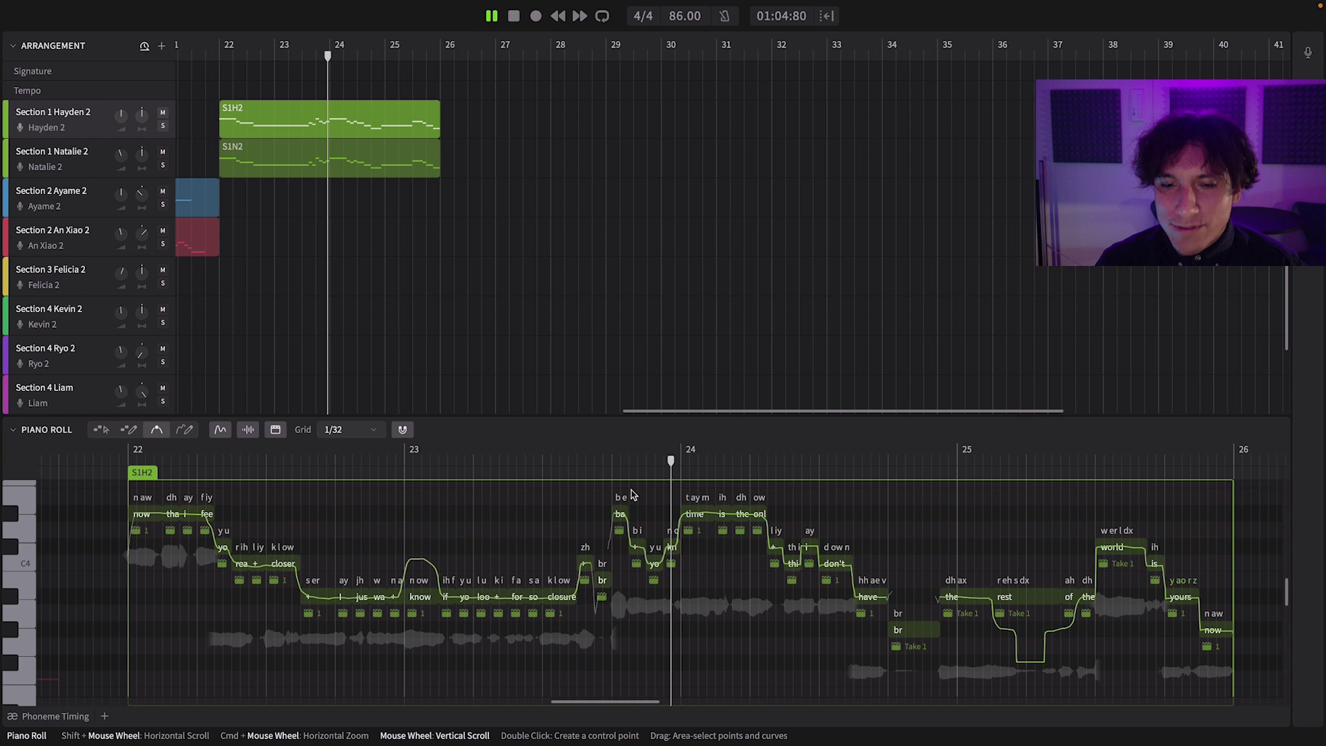